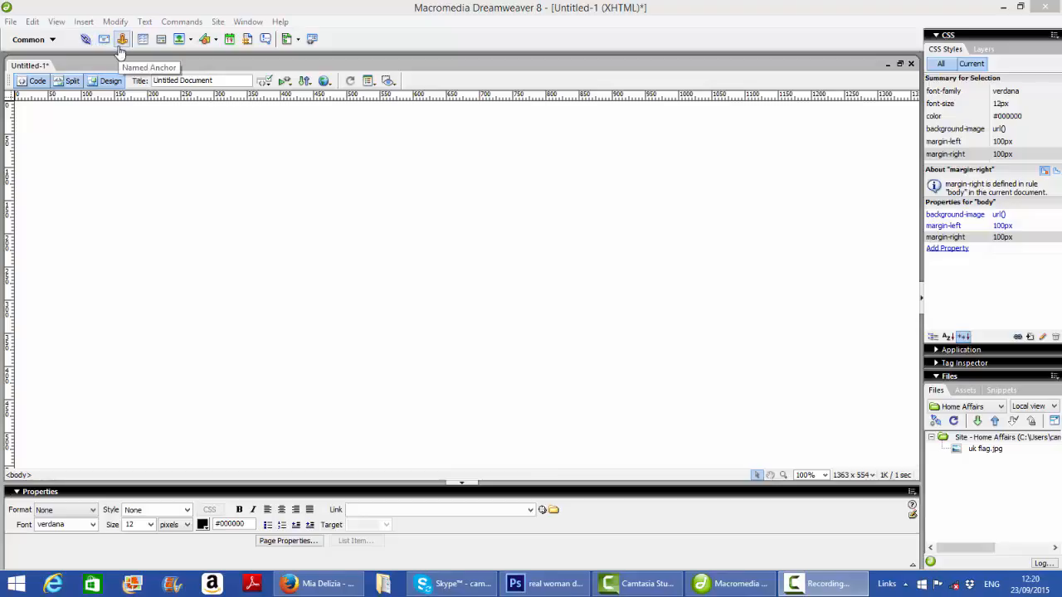
# - Show the Common insert tools and start inserting a table on the blank page
pyautogui.click(52, 42)
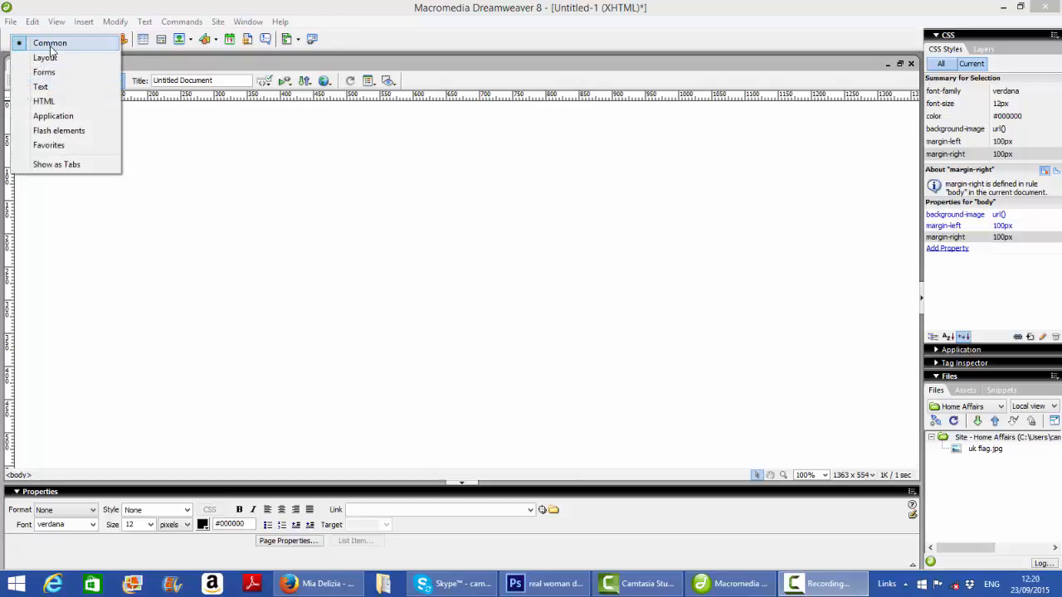
pyautogui.click(50, 44)
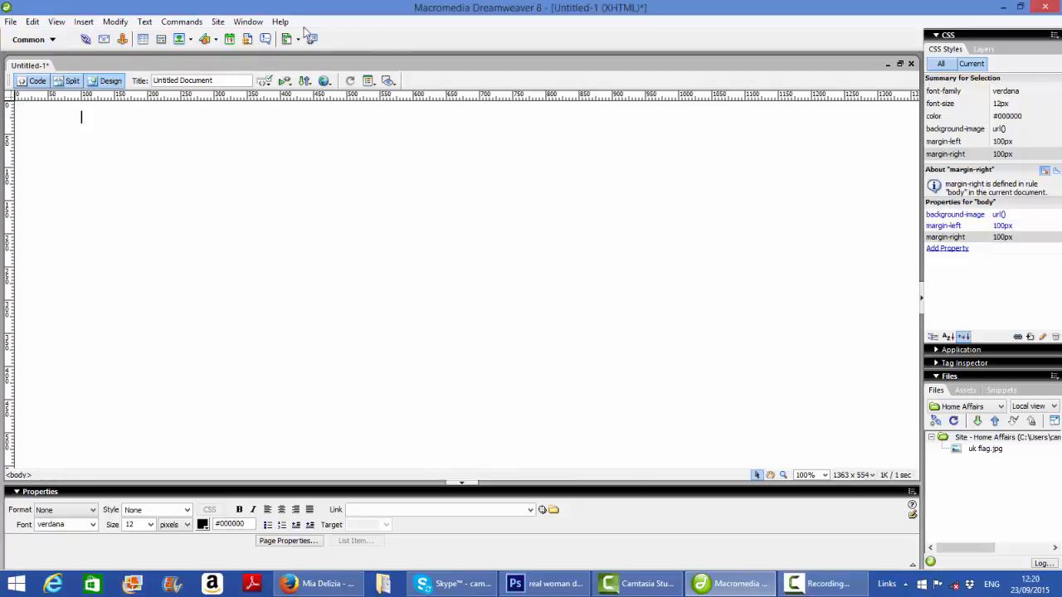
pyautogui.click(143, 40)
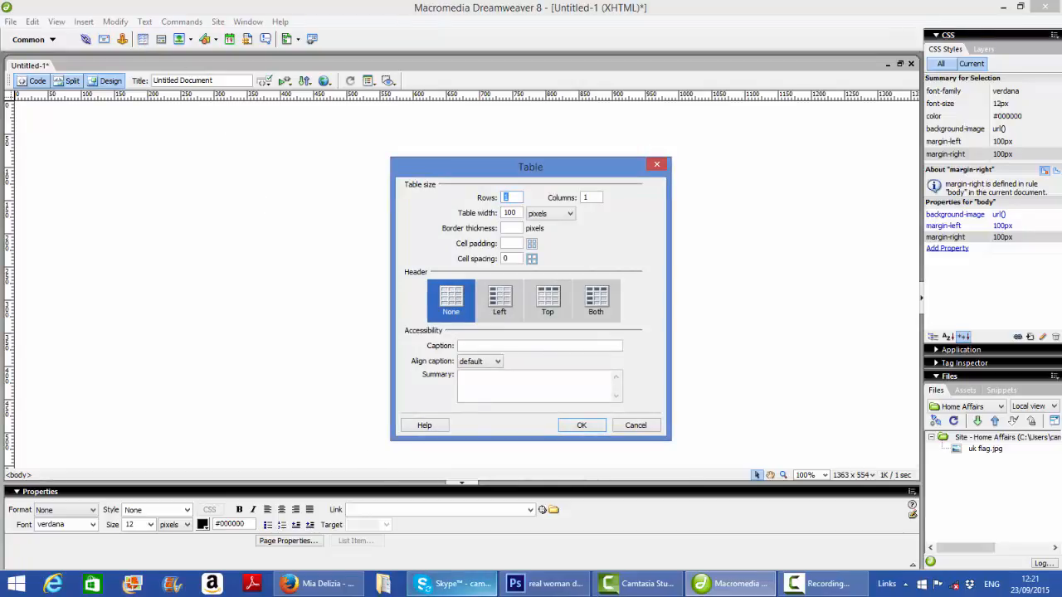
# - Switch to Firefox and examine the Mia Delizia home page's layout from header to footer to plan the table rows
pyautogui.click(323, 584)
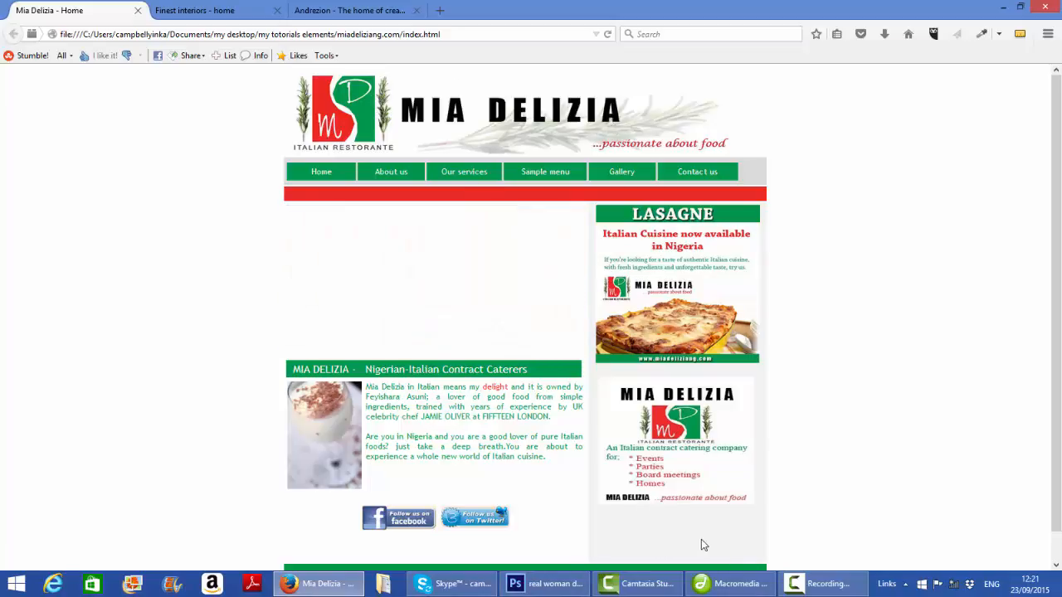
pyautogui.click(718, 584)
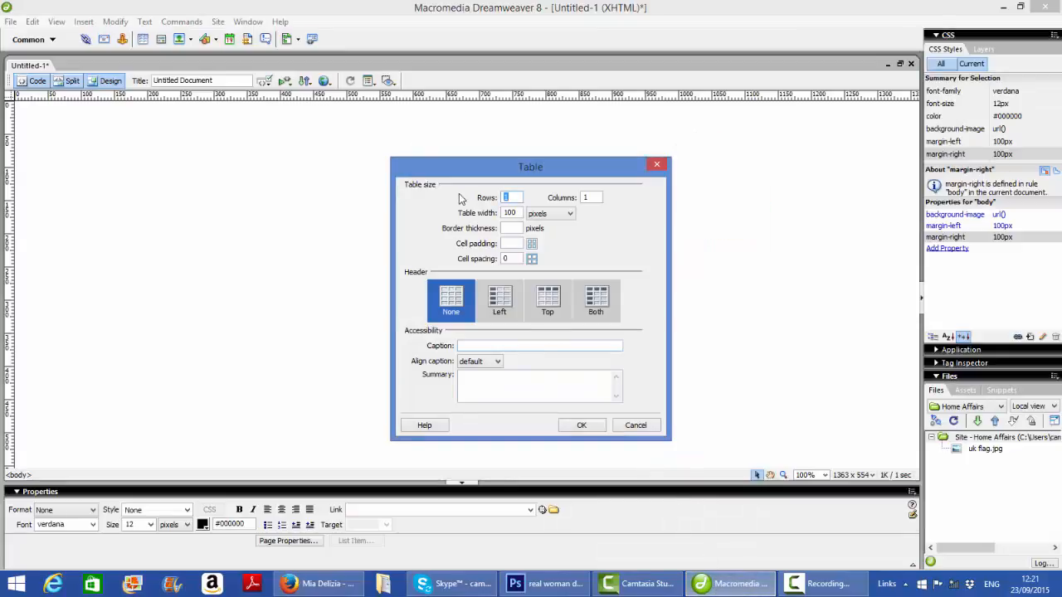
pyautogui.click(319, 584)
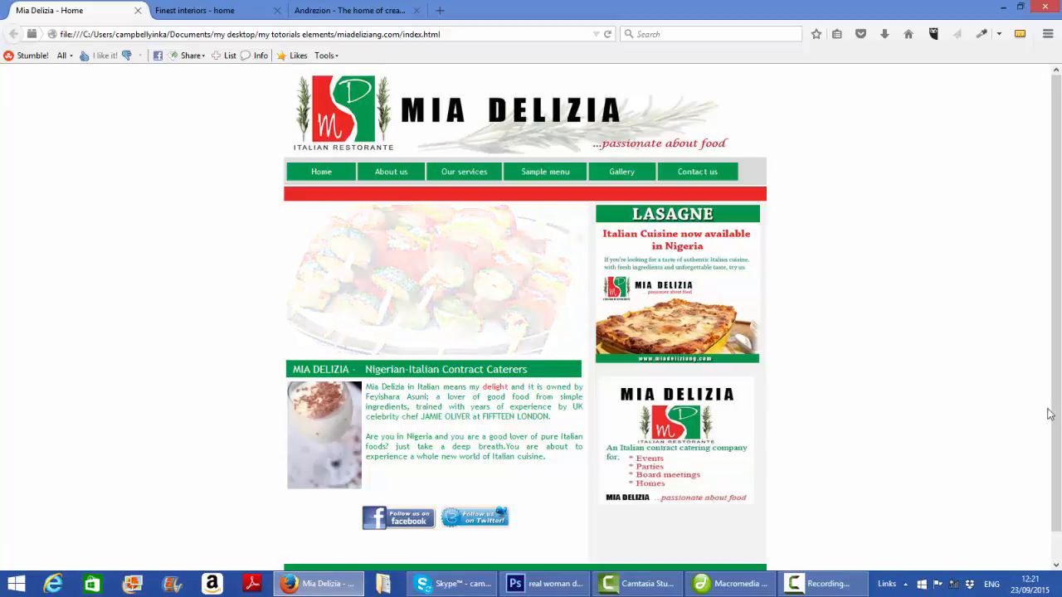
pyautogui.scroll(-1, 1057, 426)
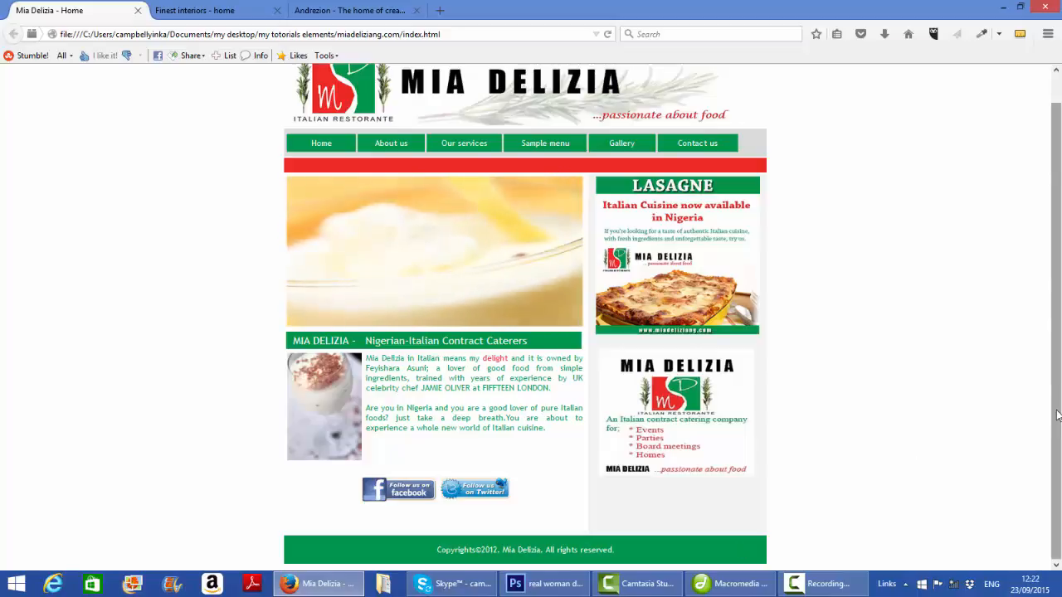
pyautogui.scroll(1, 1058, 415)
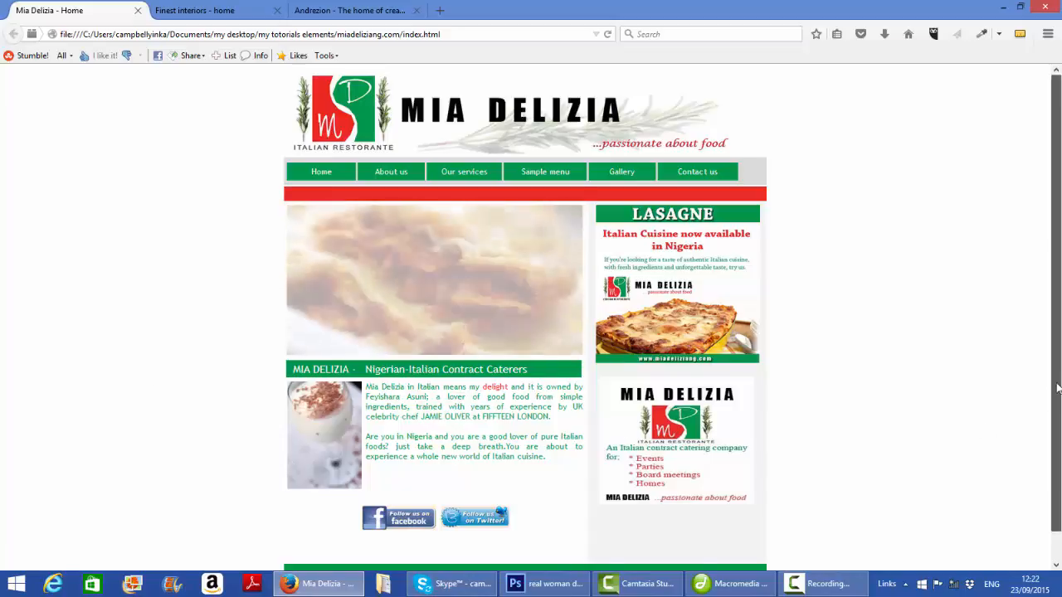
pyautogui.scroll(-1, 1059, 552)
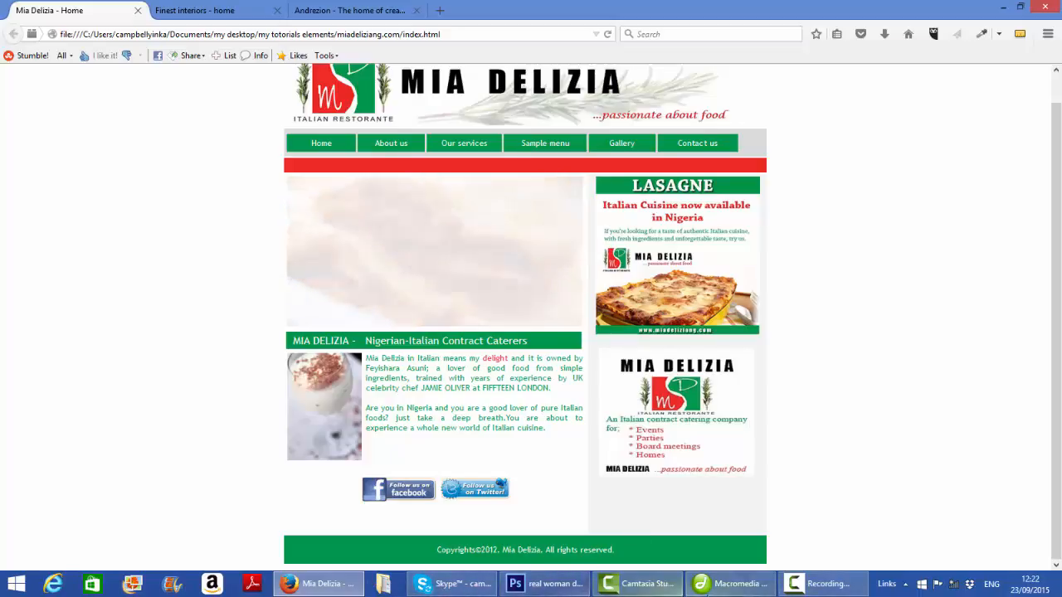
# - Back in Dreamweaver, insert a table with 5 rows and 1 column and enlarge it to about 1167 by 1230 pixels
pyautogui.click(715, 590)
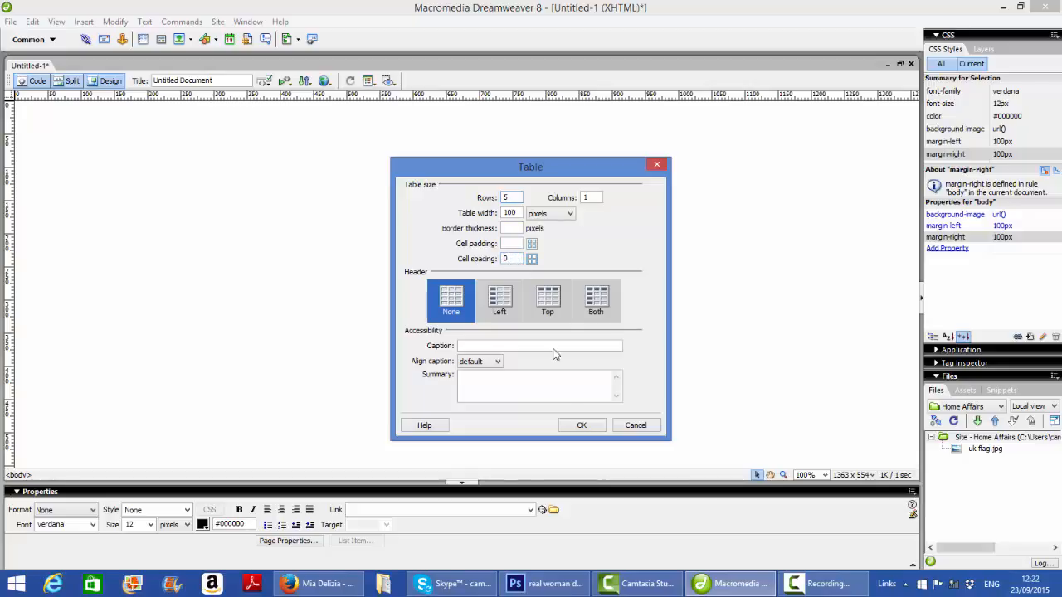
pyautogui.click(581, 426)
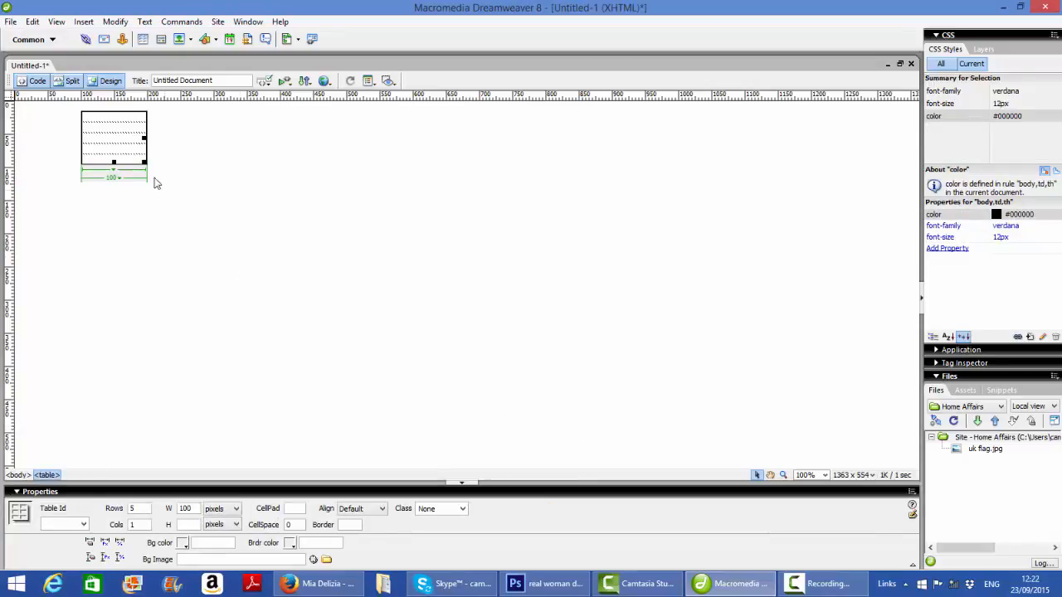
pyautogui.moveTo(149, 167); pyautogui.dragTo(699, 430)
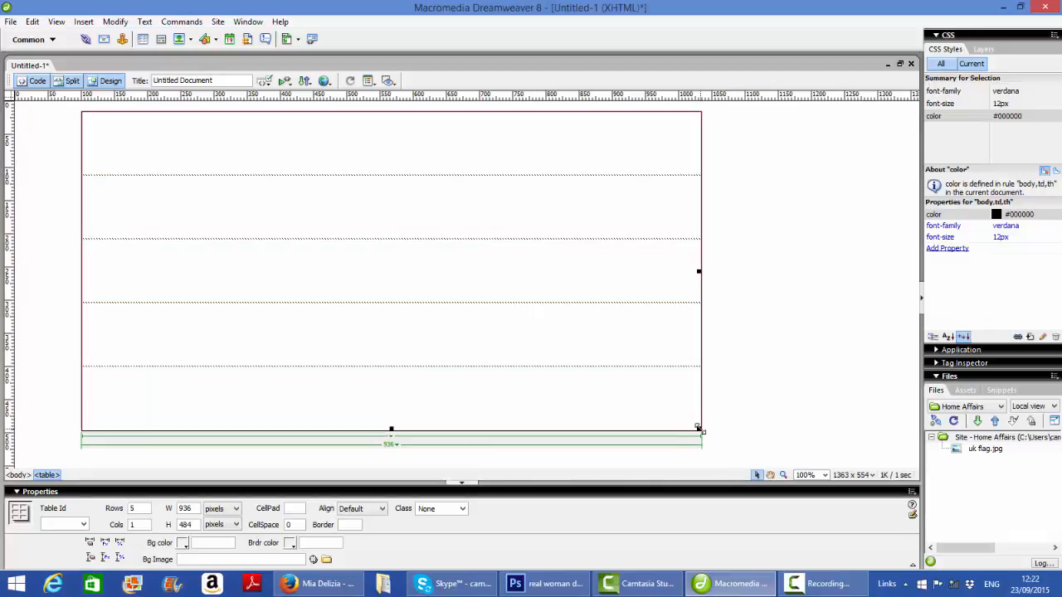
pyautogui.moveTo(702, 433); pyautogui.dragTo(841, 594)
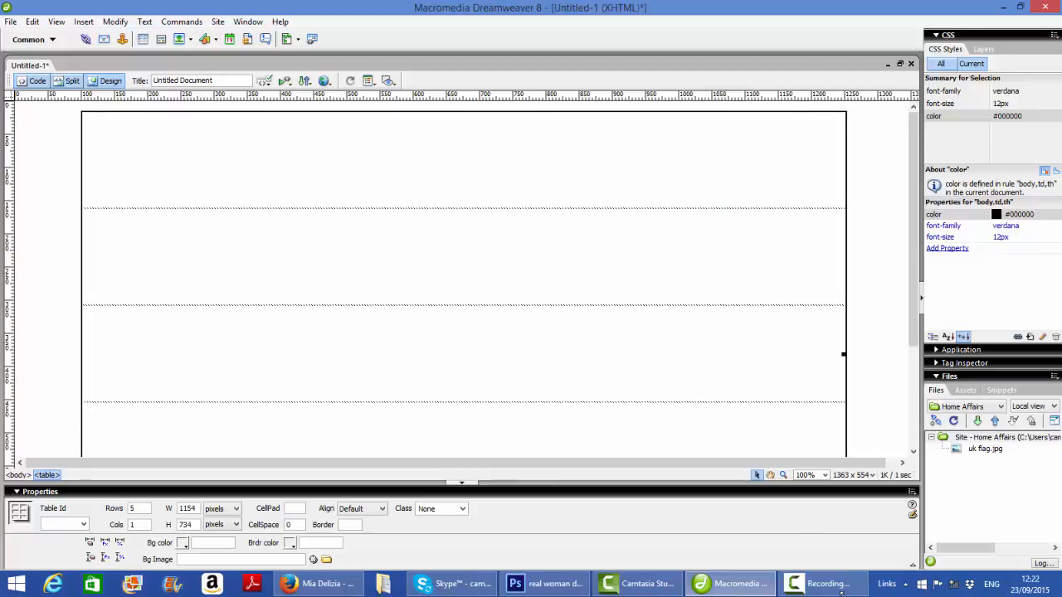
pyautogui.moveTo(912, 337); pyautogui.dragTo(934, 463)
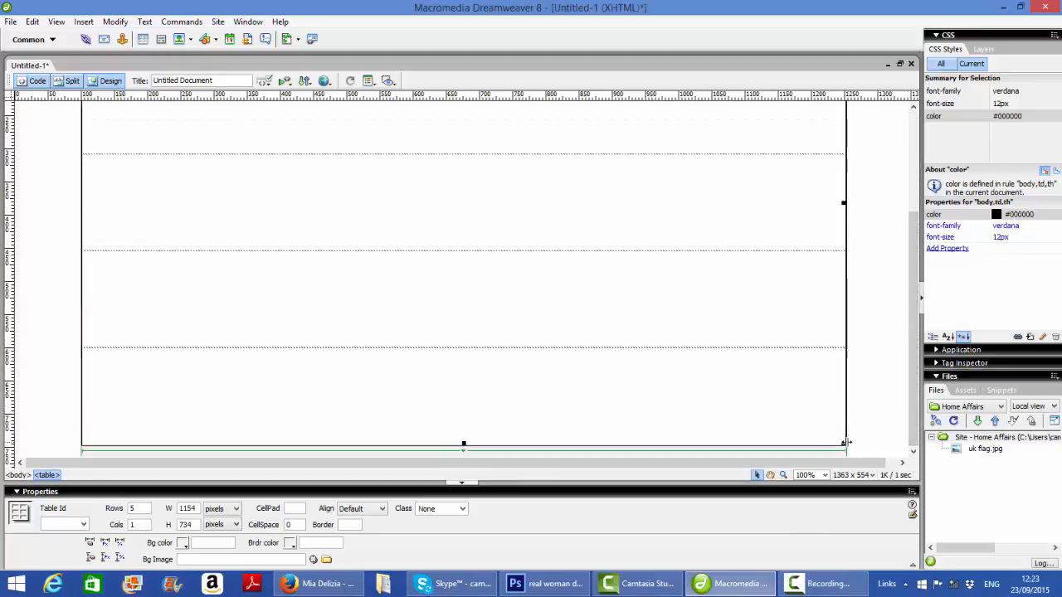
pyautogui.moveTo(843, 442); pyautogui.dragTo(852, 326)
pyautogui.moveTo(916, 367); pyautogui.dragTo(909, 174)
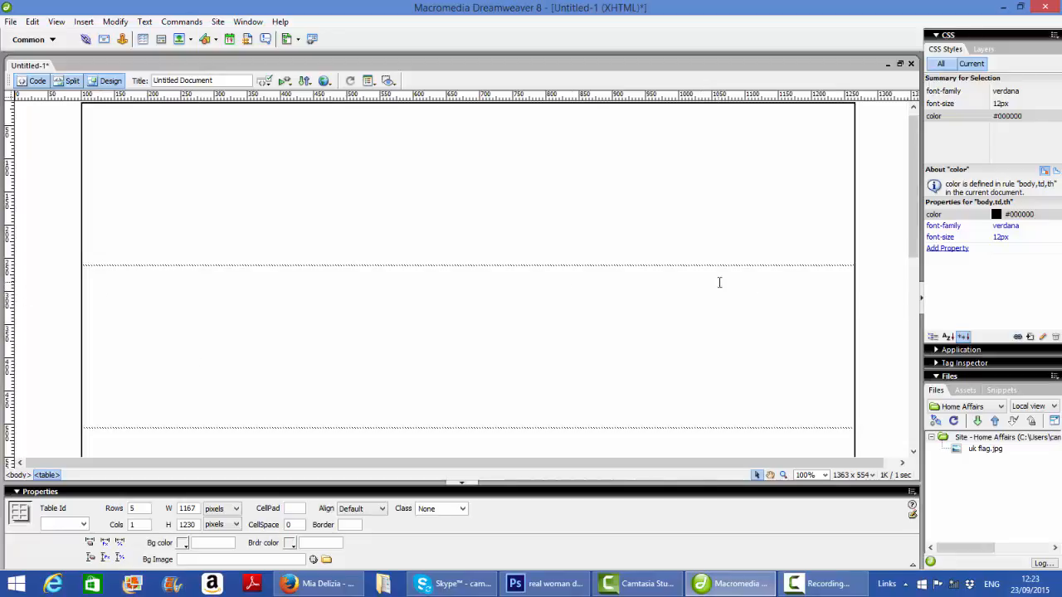
# - Resize the table's first row to a header height of about 154 pixels, comparing it with the Mia Delizia page in Firefox
pyautogui.moveTo(532, 264); pyautogui.dragTo(525, 170)
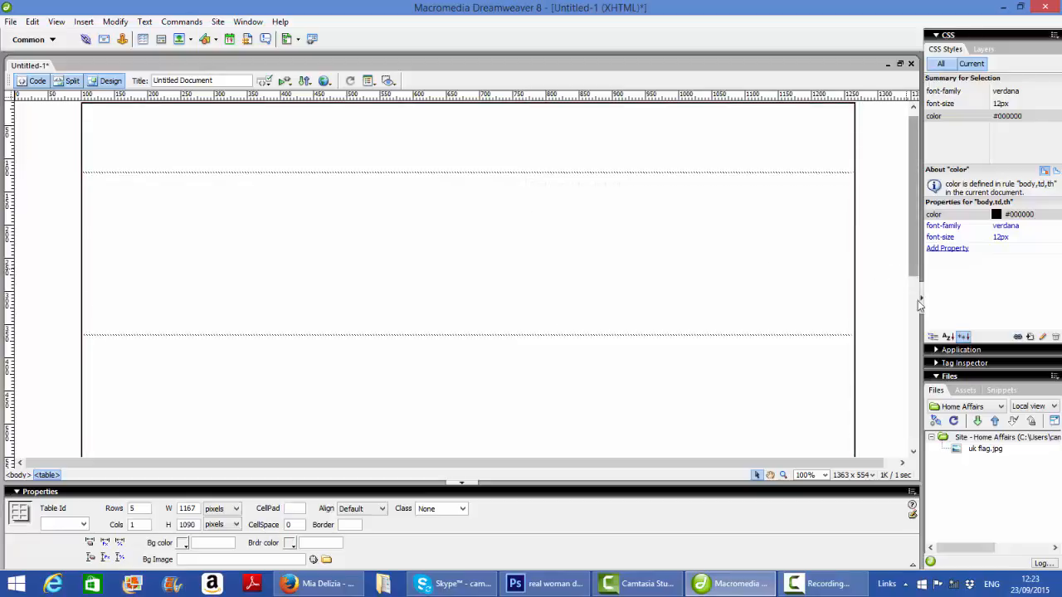
pyautogui.scroll(1, 917, 300)
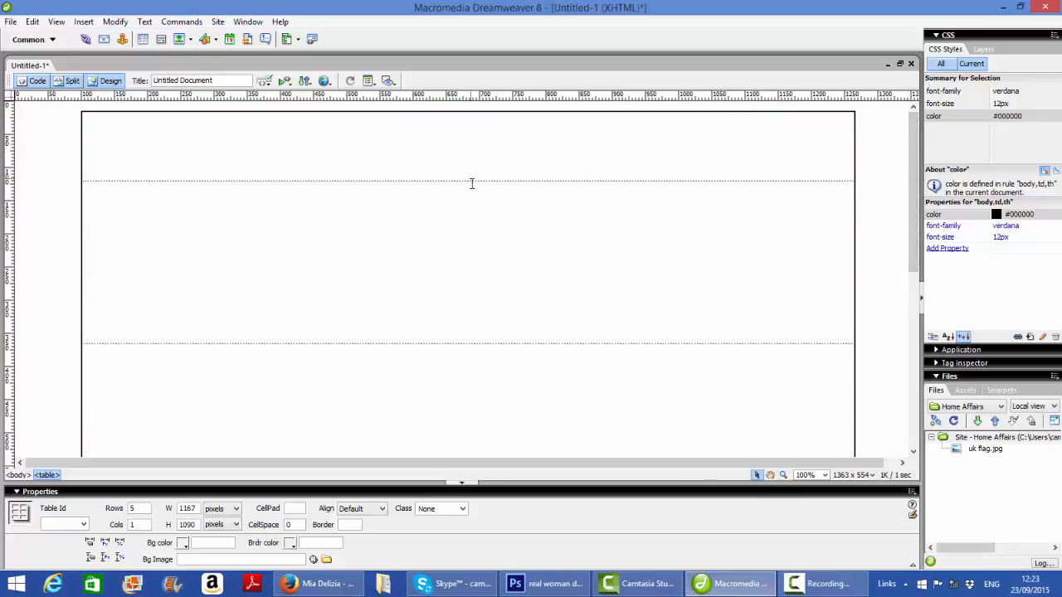
pyautogui.moveTo(471, 180); pyautogui.dragTo(474, 194)
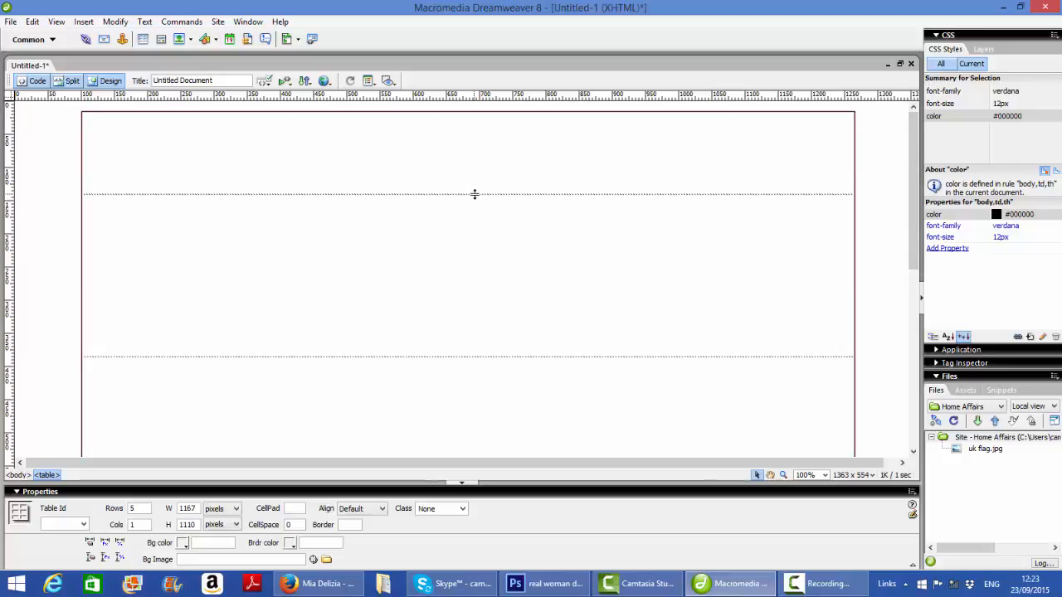
pyautogui.click(335, 587)
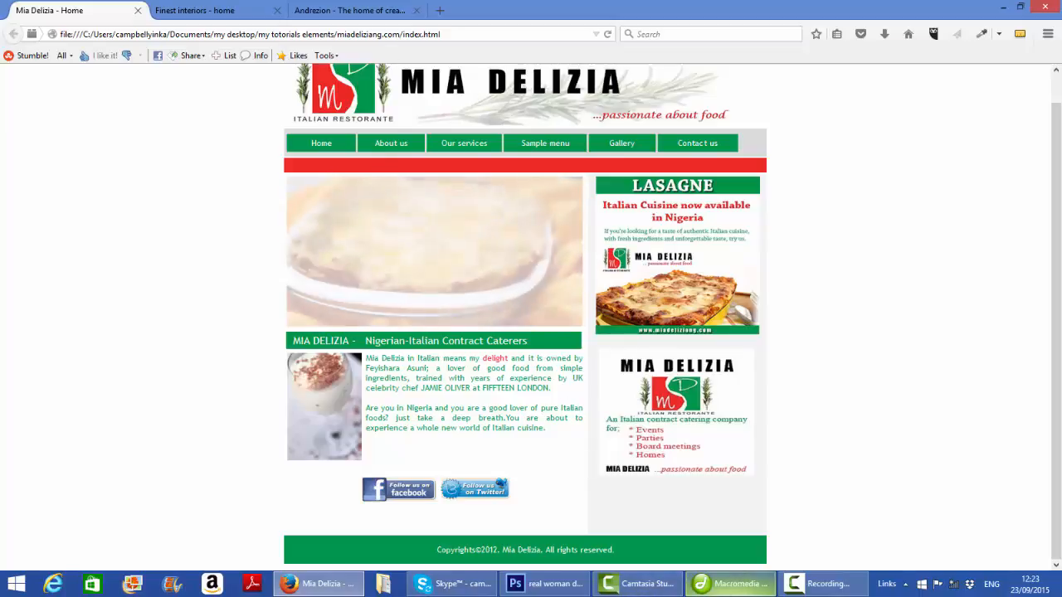
pyautogui.click(732, 573)
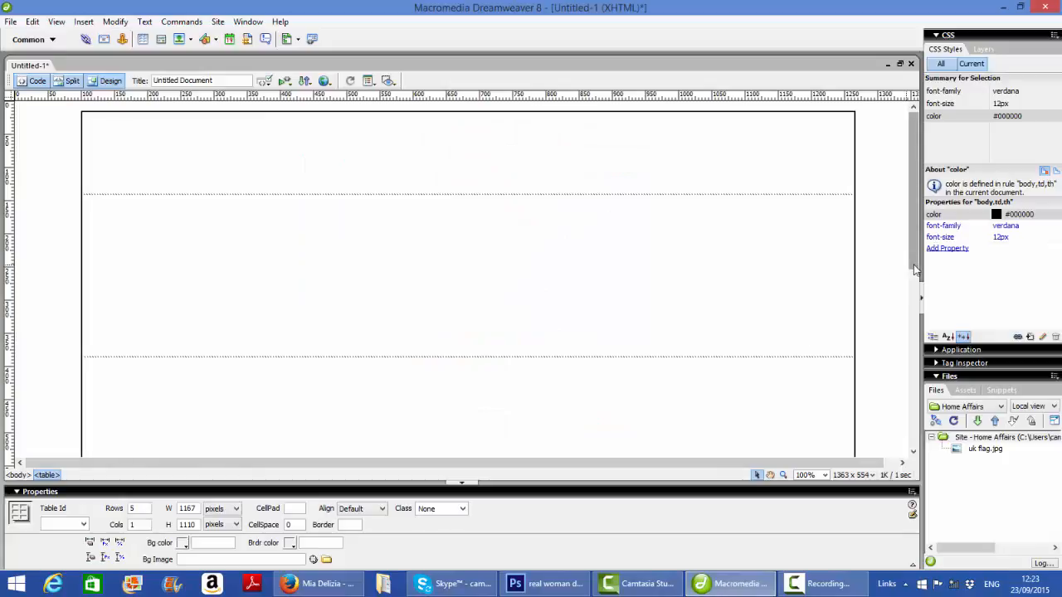
pyautogui.click(637, 205)
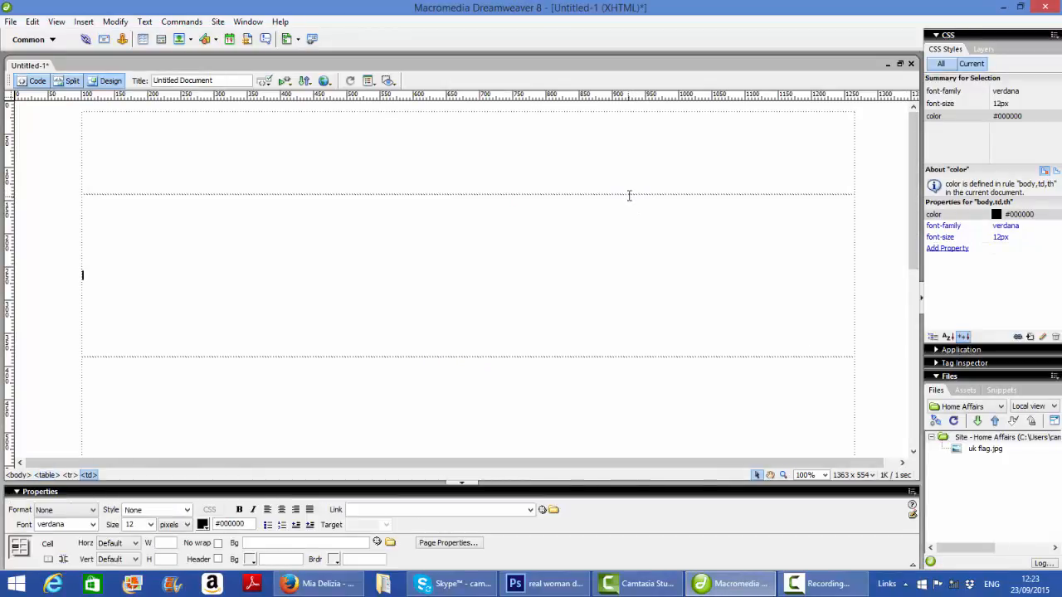
pyautogui.click(618, 193)
pyautogui.click(616, 205)
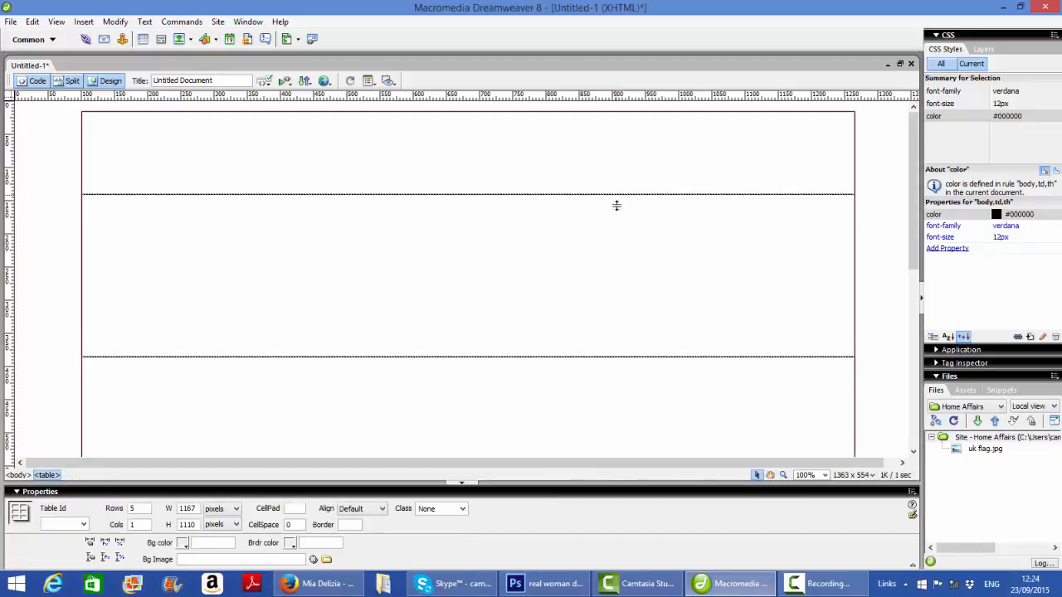
pyautogui.moveTo(617, 205)
pyautogui.mouseDown()
pyautogui.moveTo(619, 194)
pyautogui.moveTo(622, 213)
pyautogui.mouseUp()
# - Set the first row's background color to #993333 and shrink the second row to a strip about 50 pixels high
pyautogui.click(571, 177)
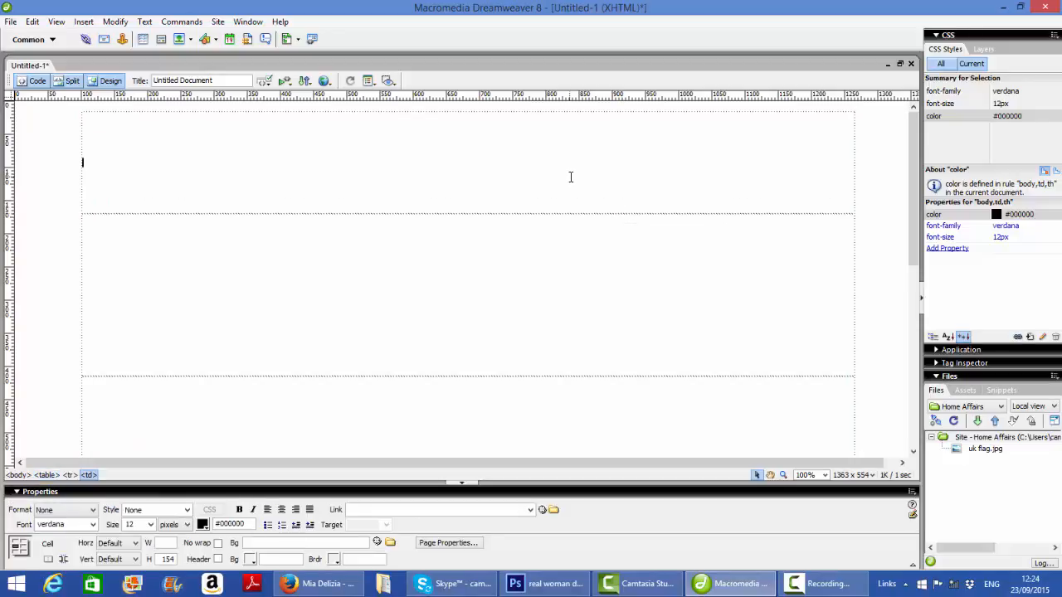
pyautogui.click(332, 589)
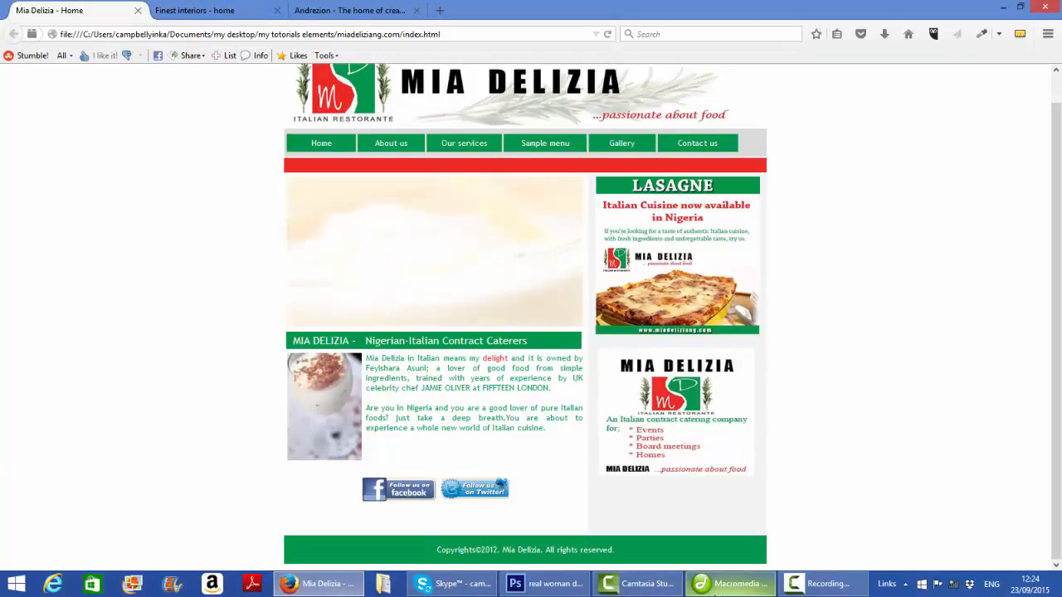
pyautogui.click(715, 587)
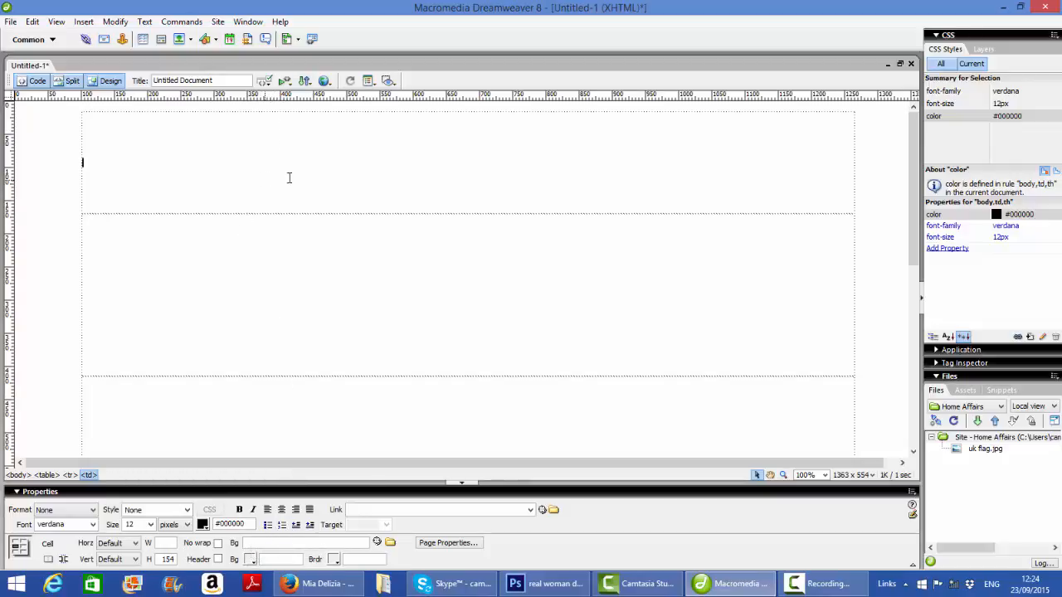
pyautogui.click(250, 560)
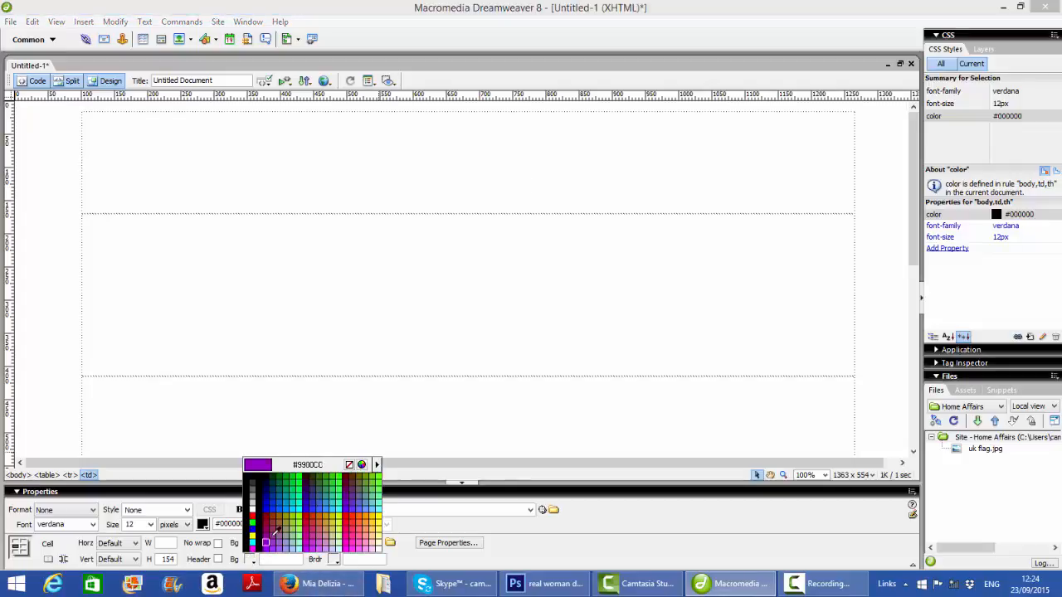
pyautogui.click(275, 519)
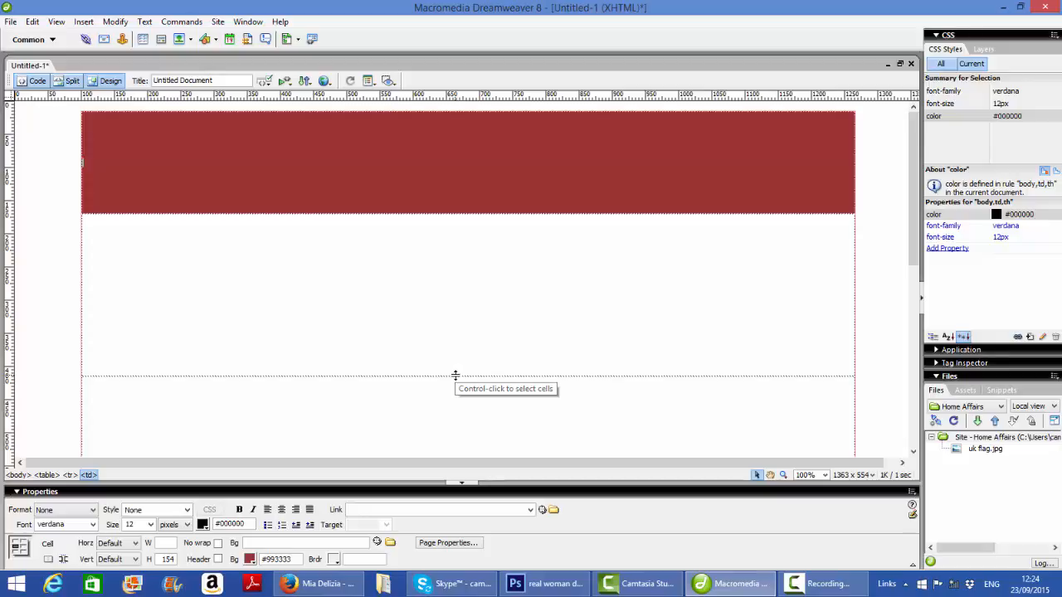
pyautogui.moveTo(455, 375); pyautogui.dragTo(462, 244)
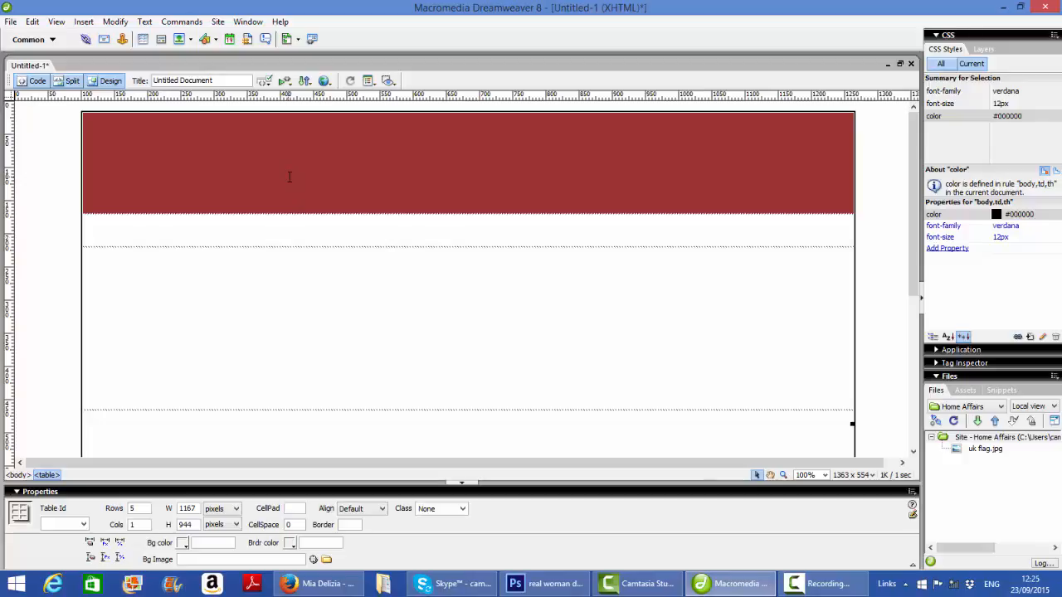
# - Enter the heading text "Home Affairs" in the colored first row
pyautogui.click(95, 171)
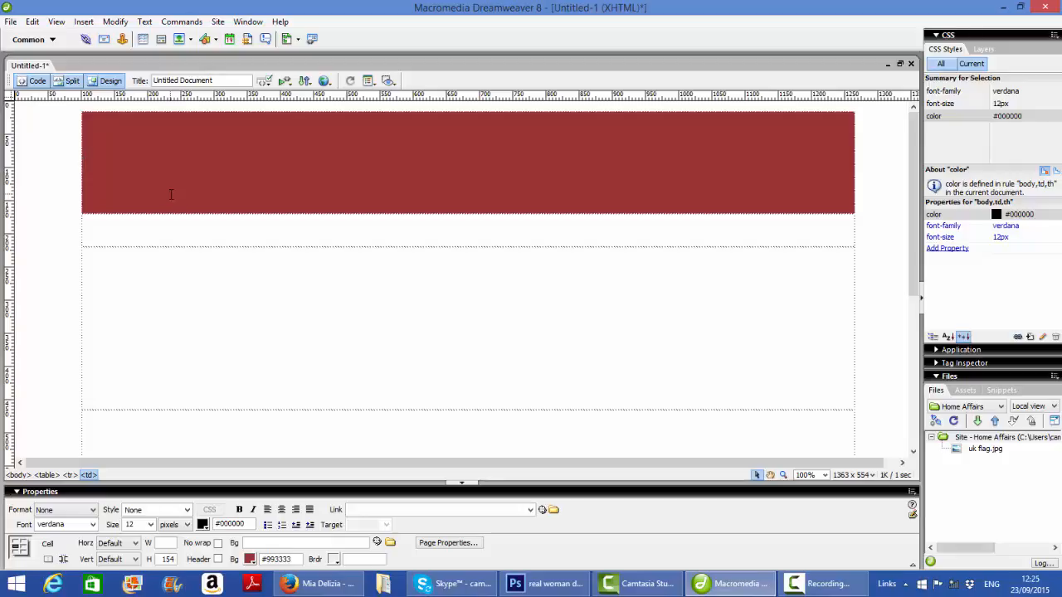
pyautogui.hotkey('alt', 'space')
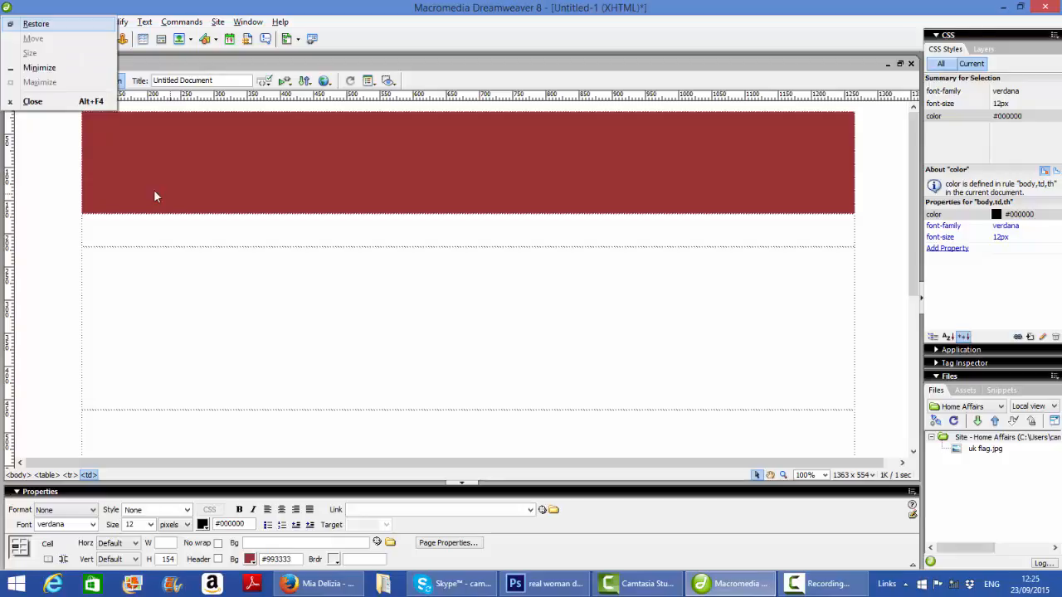
pyautogui.press('Escape')
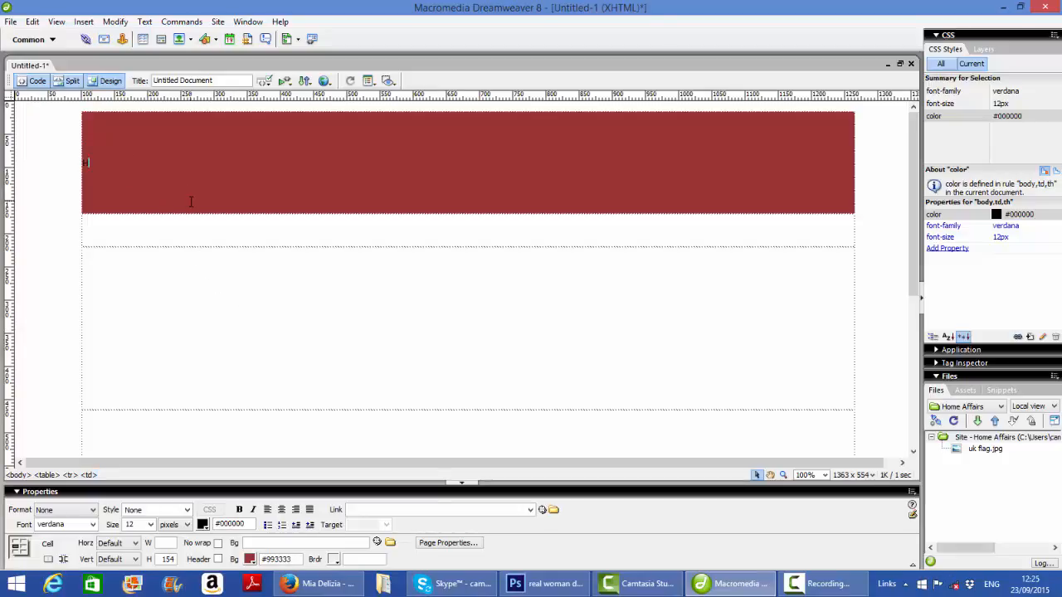
pyautogui.write('Home Affairs')
# - Set the "Home Affairs" heading's font size to 36 pixels and its text color to white (#FFFFFF)
pyautogui.moveTo(139, 163); pyautogui.dragTo(83, 163)
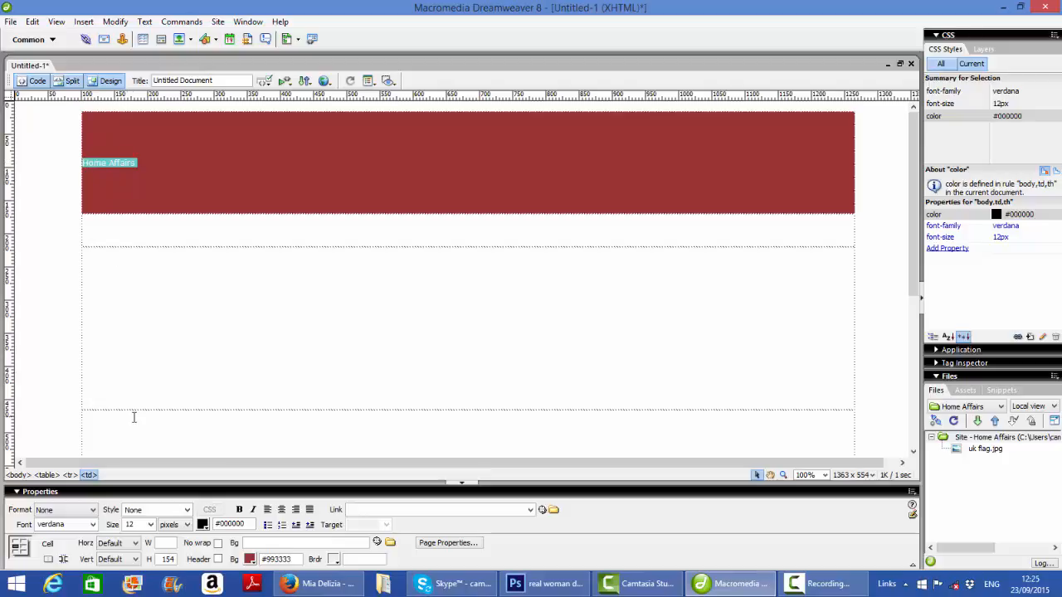
pyautogui.click(151, 524)
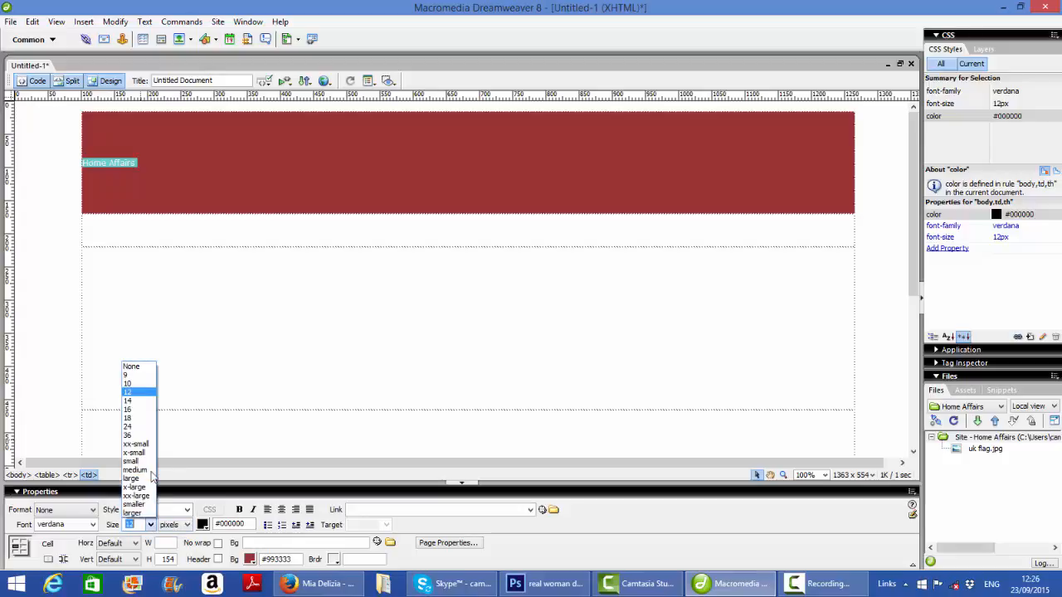
pyautogui.click(128, 437)
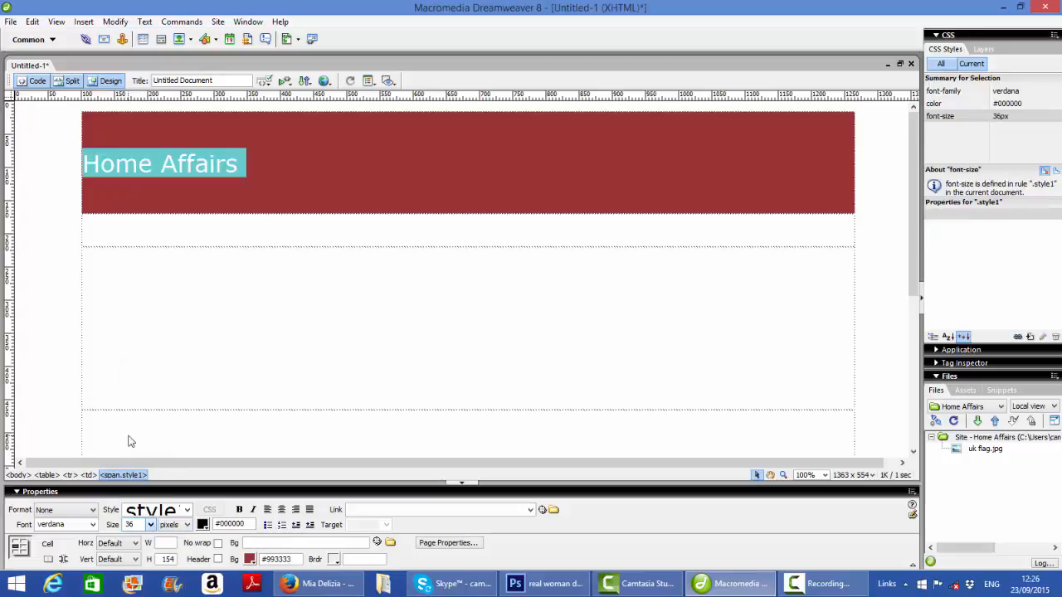
pyautogui.click(205, 526)
pyautogui.click(205, 471)
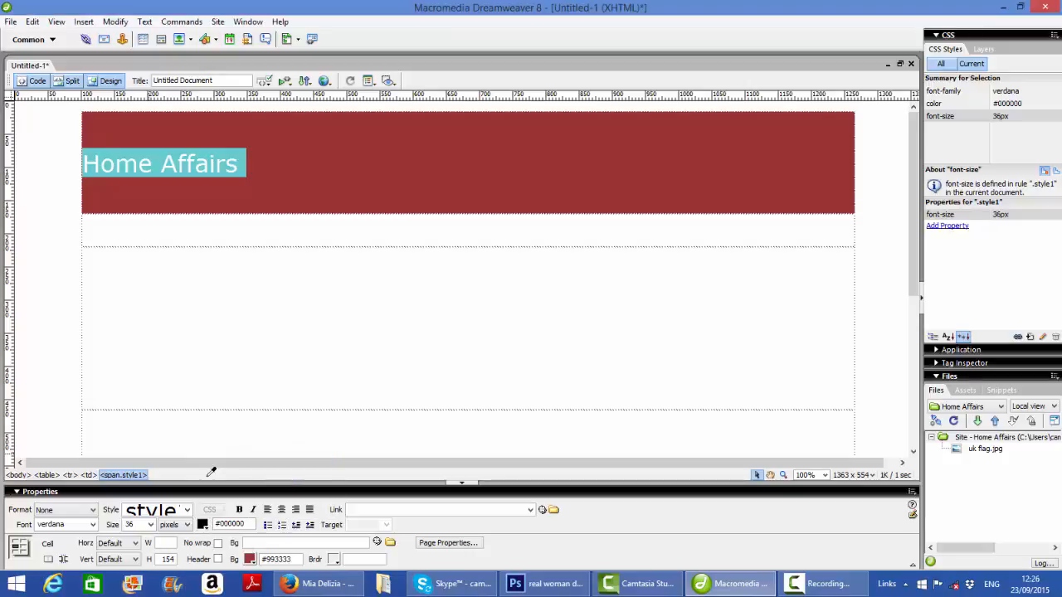
# - Indent the "Home Affairs" heading about 40 pixels from the header cell's left edge with leading spaces
pyautogui.click(86, 168)
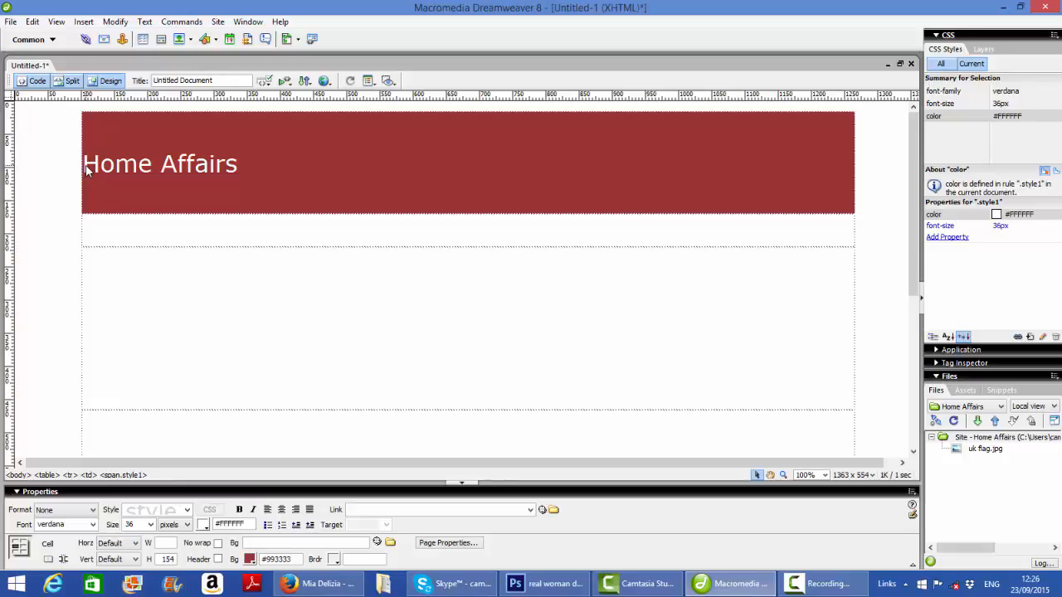
pyautogui.hotkey('alt', 'space')
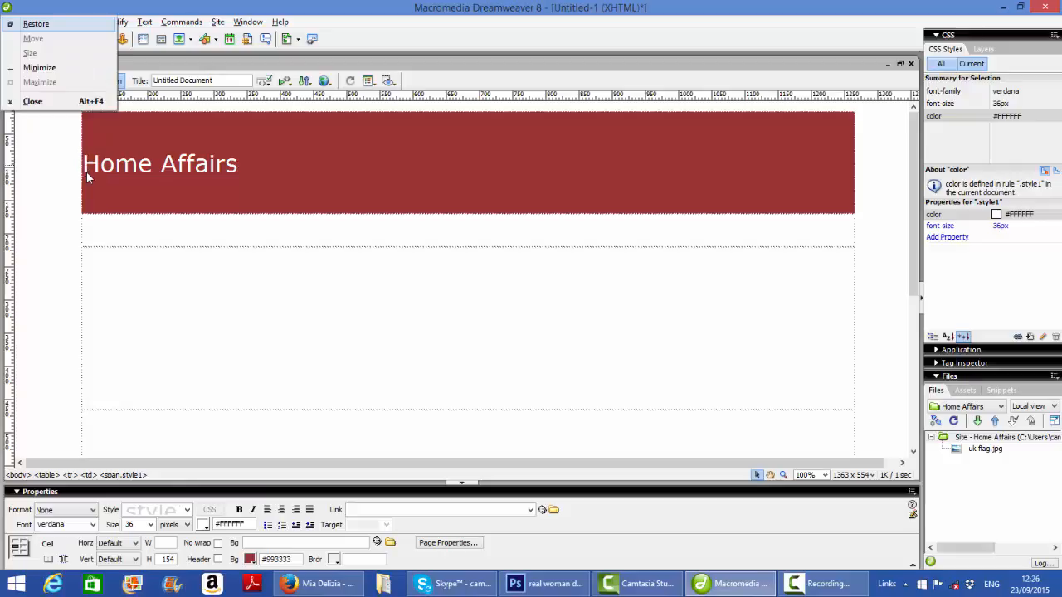
pyautogui.press('Escape')
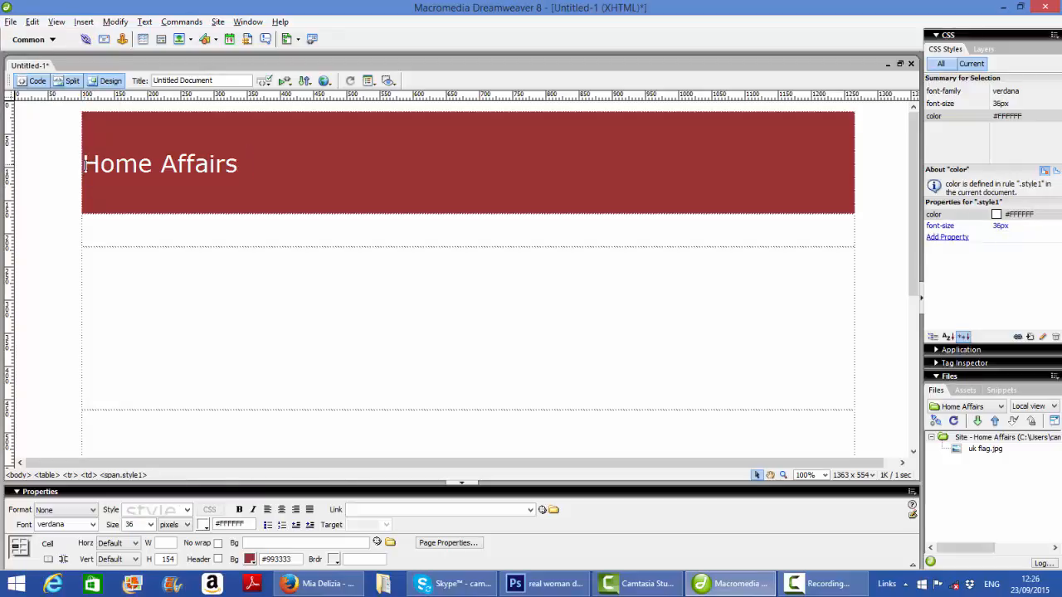
pyautogui.hotkey('alt', 'space')
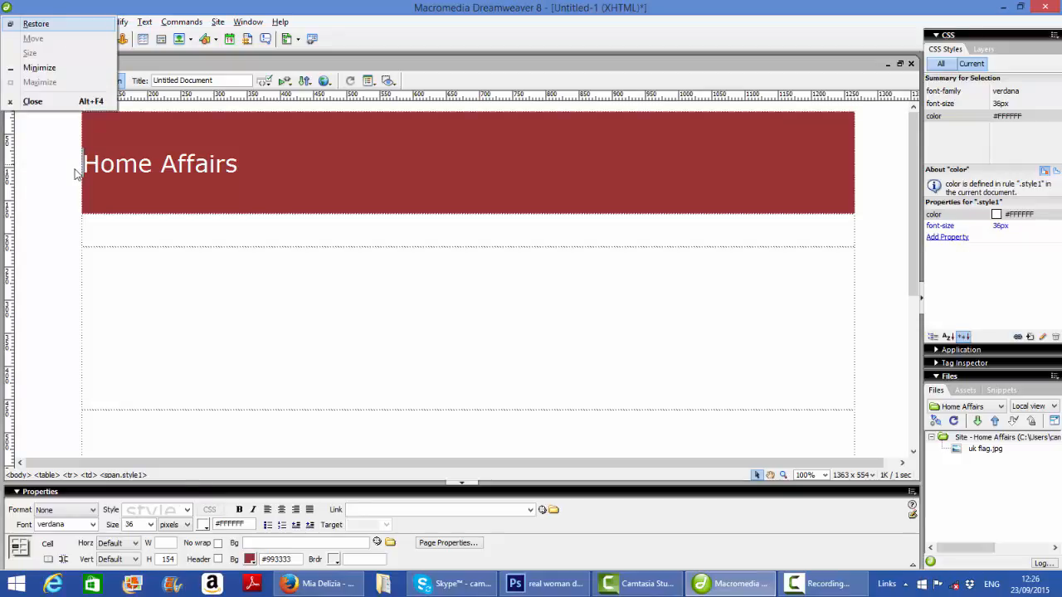
pyautogui.click(47, 182)
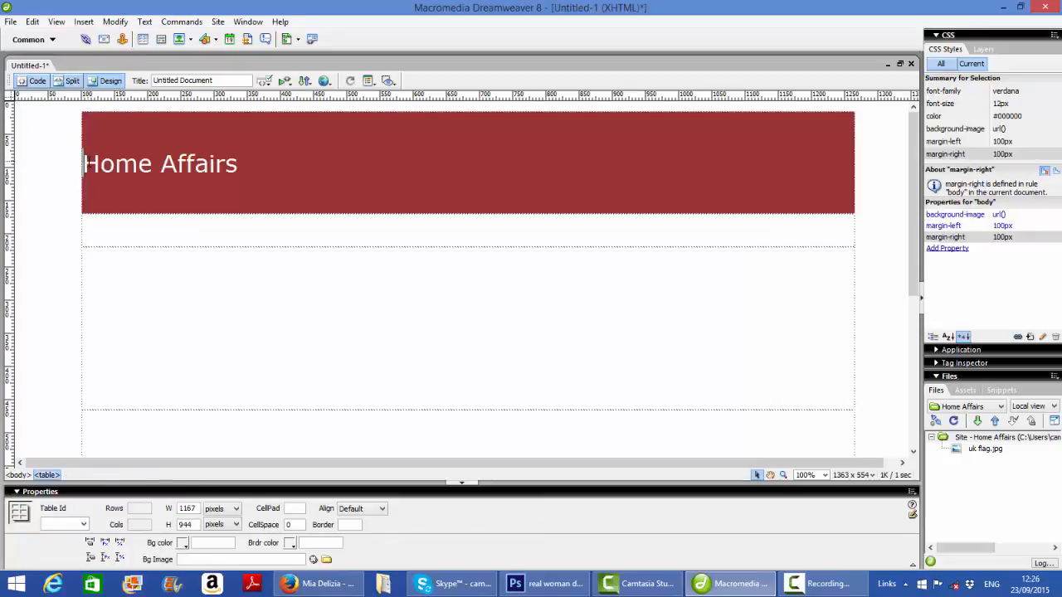
pyautogui.click(84, 164)
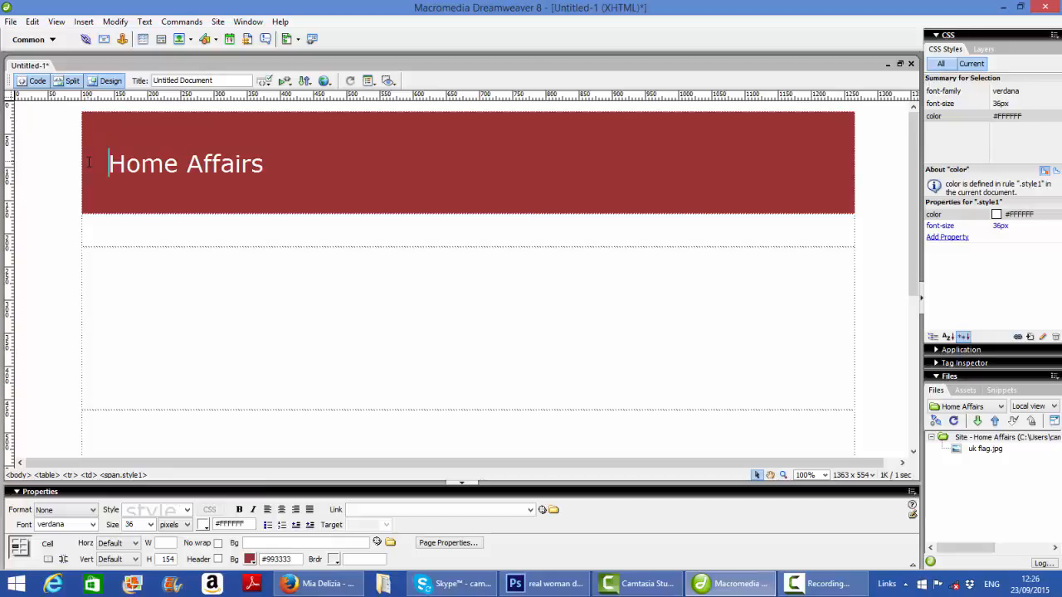
pyautogui.press('BackSpace')
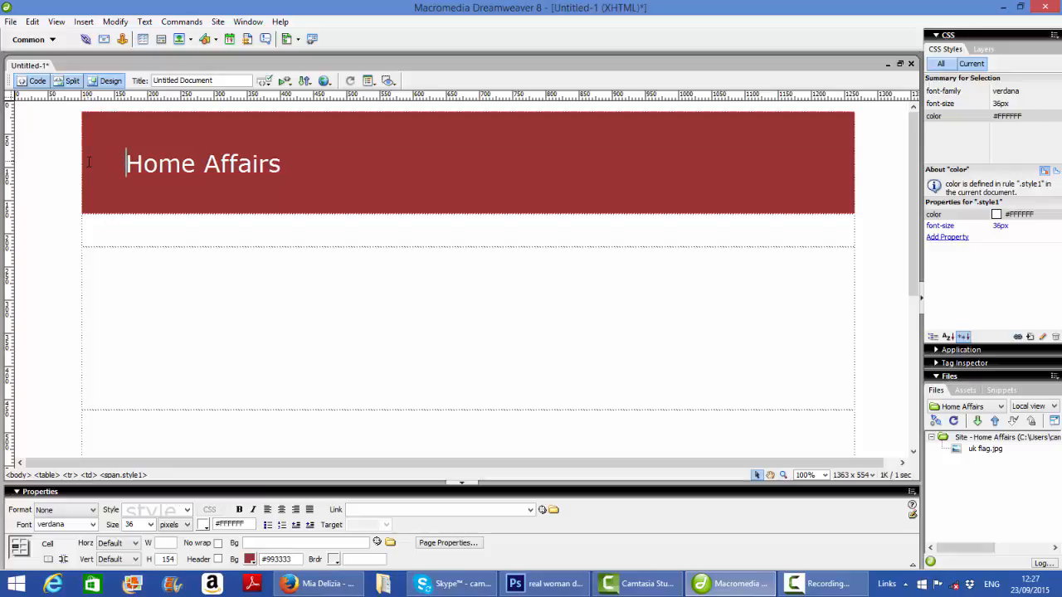
pyautogui.press('BackSpace')
pyautogui.press('BackSpace')
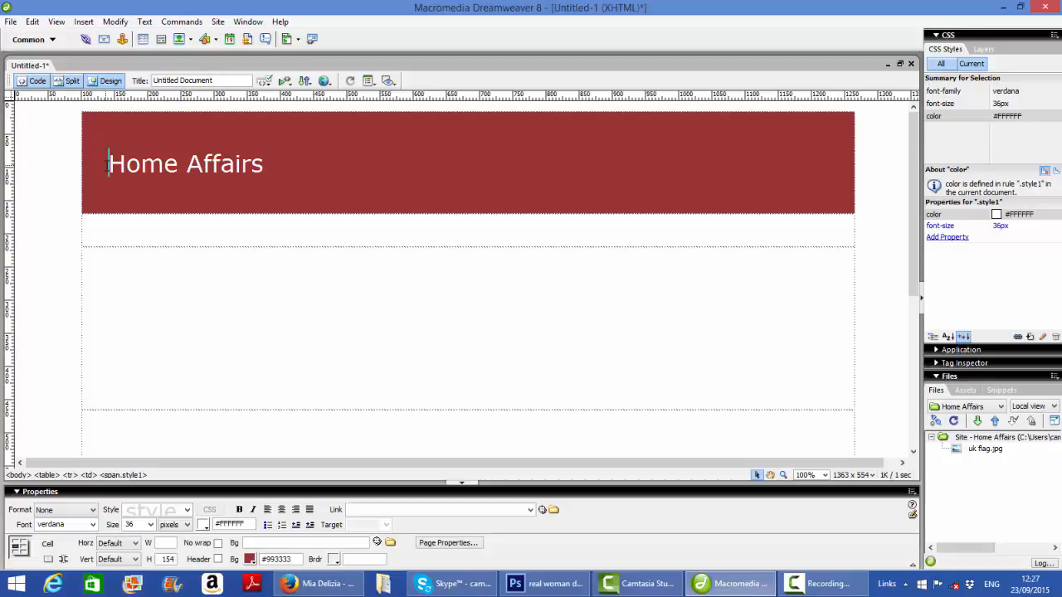
# - Set the "Home Affairs" heading's font size to 48 pixels
pyautogui.moveTo(108, 164); pyautogui.dragTo(314, 176)
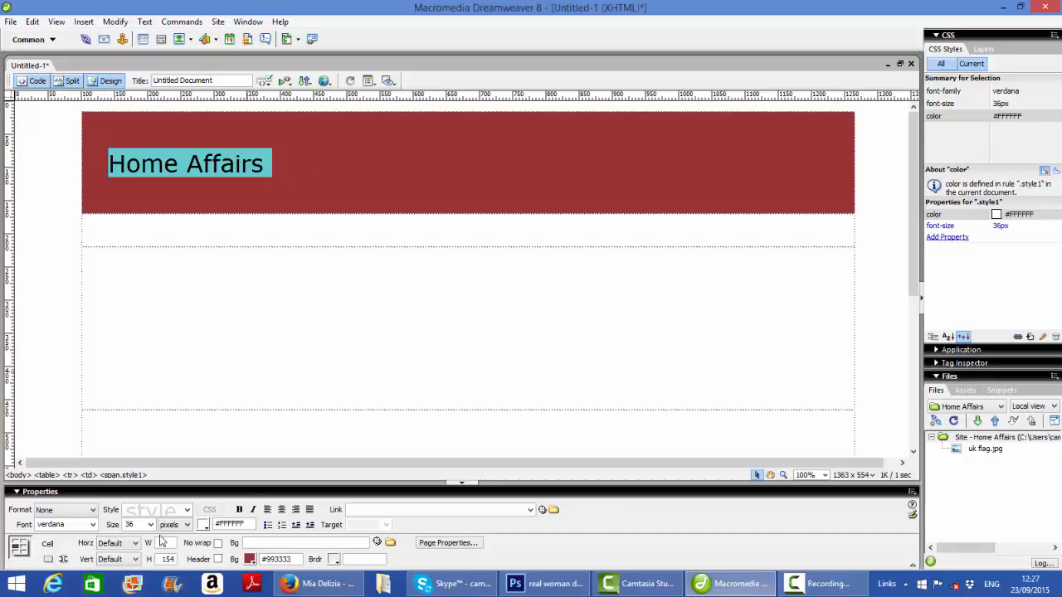
pyautogui.click(132, 524)
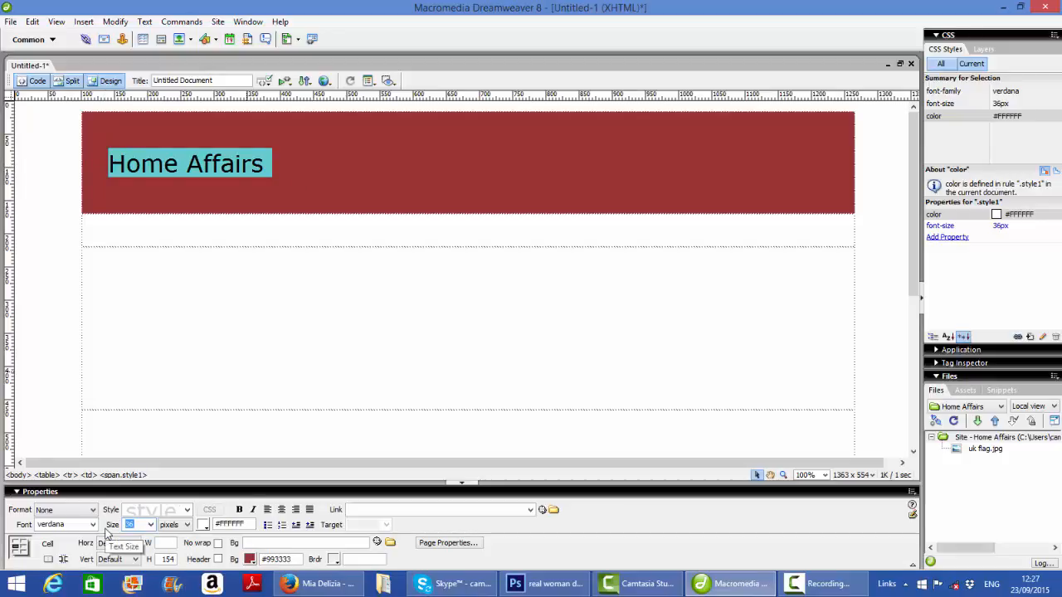
pyautogui.write('48')
pyautogui.press('Return')
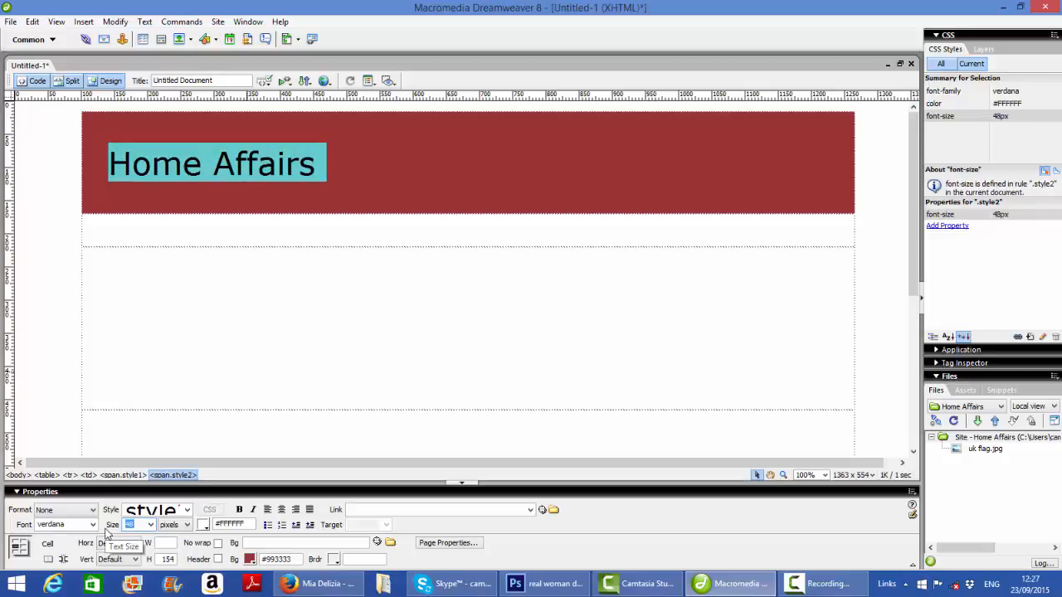
pyautogui.click(341, 180)
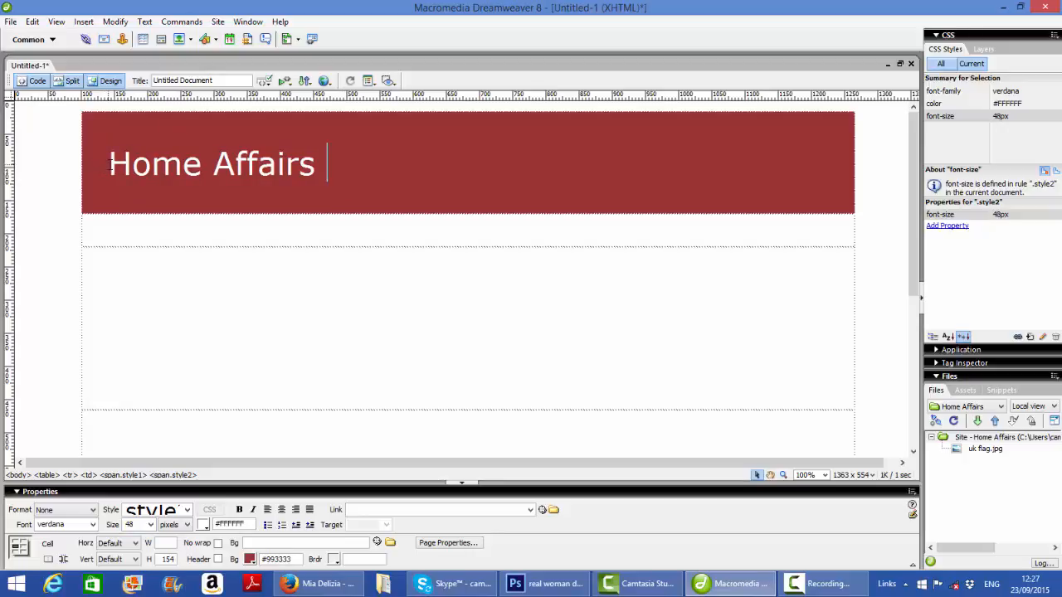
# - Change the "Home Affairs" heading's text color to grey #999999
pyautogui.moveTo(111, 165); pyautogui.dragTo(352, 172)
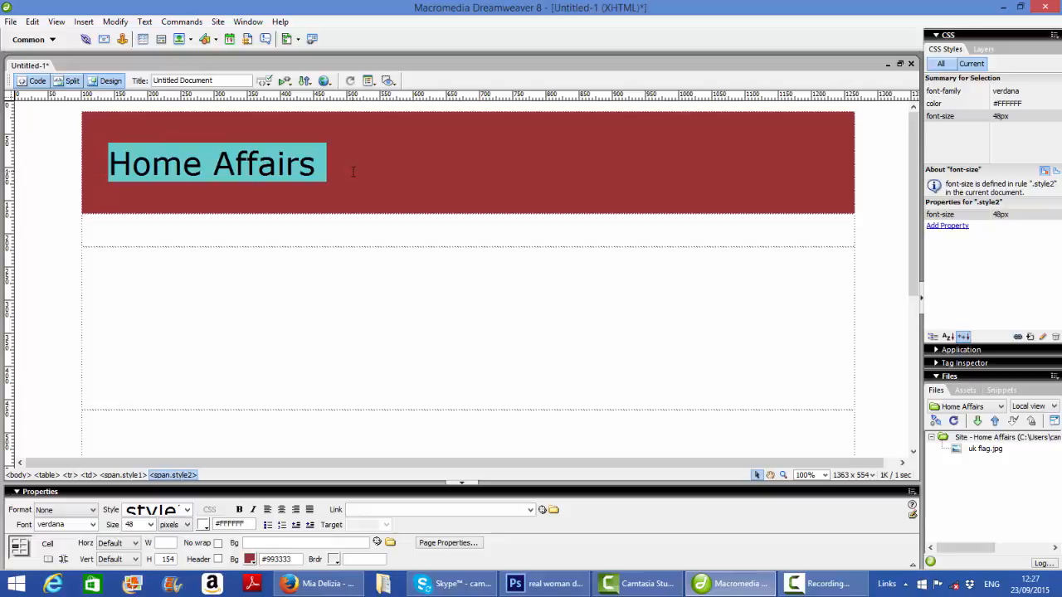
pyautogui.click(204, 528)
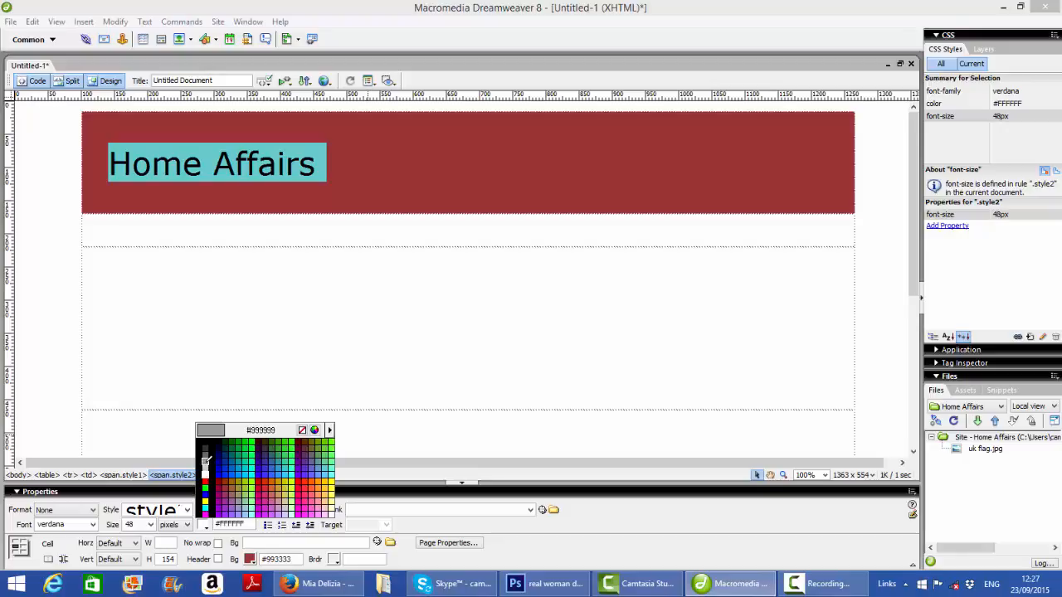
pyautogui.click(205, 461)
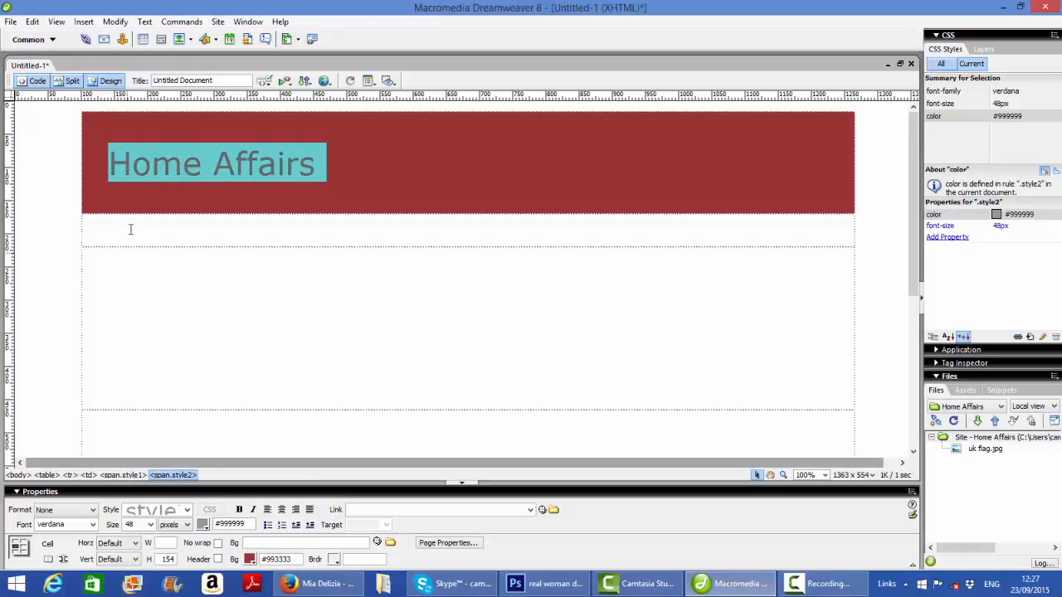
pyautogui.click(385, 175)
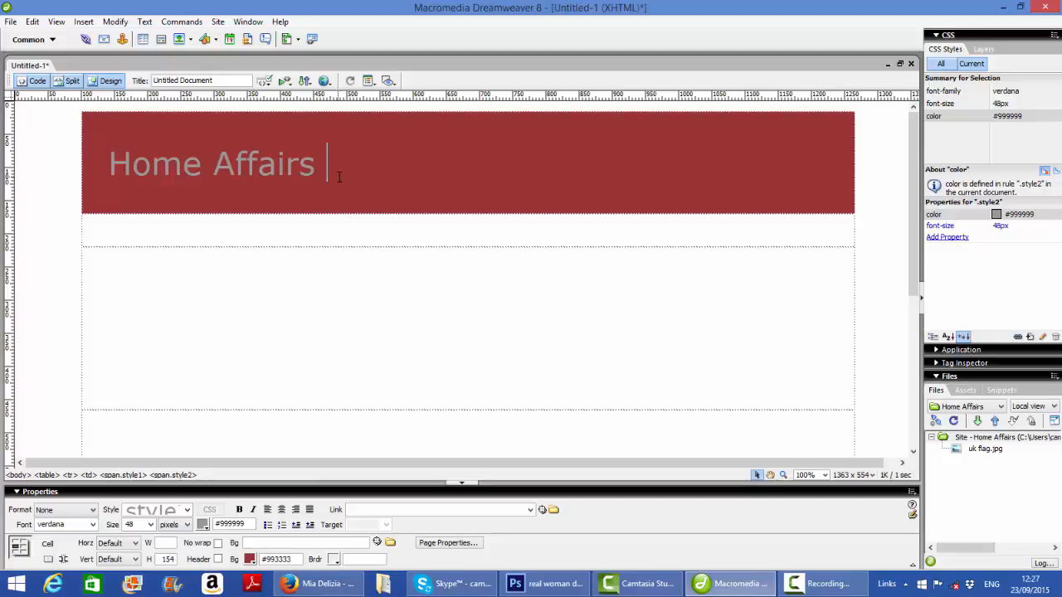
# - Insert a nested table with 1 row and 4 columns in the strip below the header and enlarge it to about 750 by 35 pixels
pyautogui.click(361, 246)
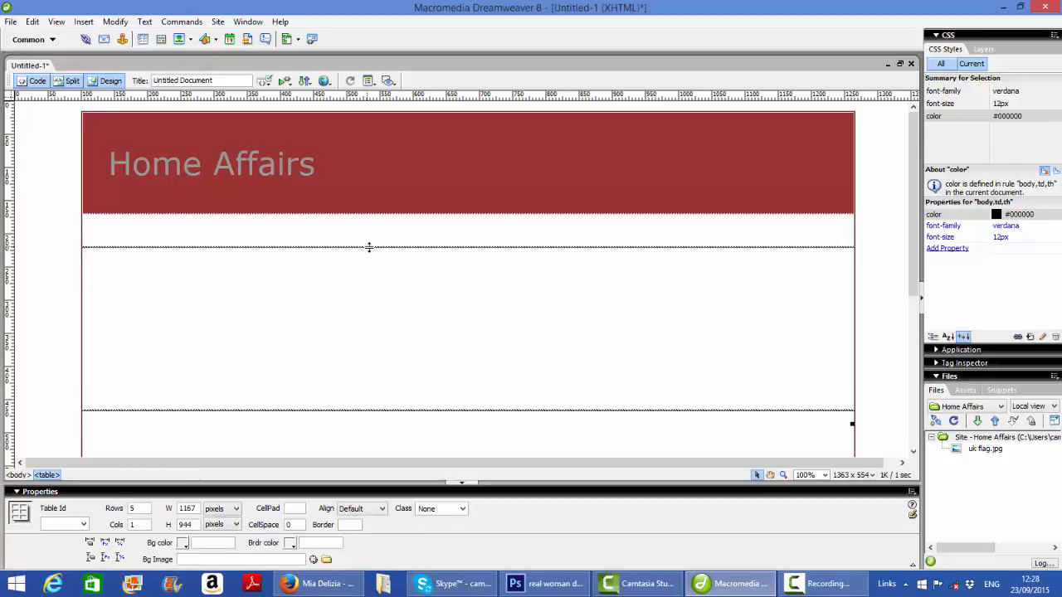
pyautogui.click(369, 247)
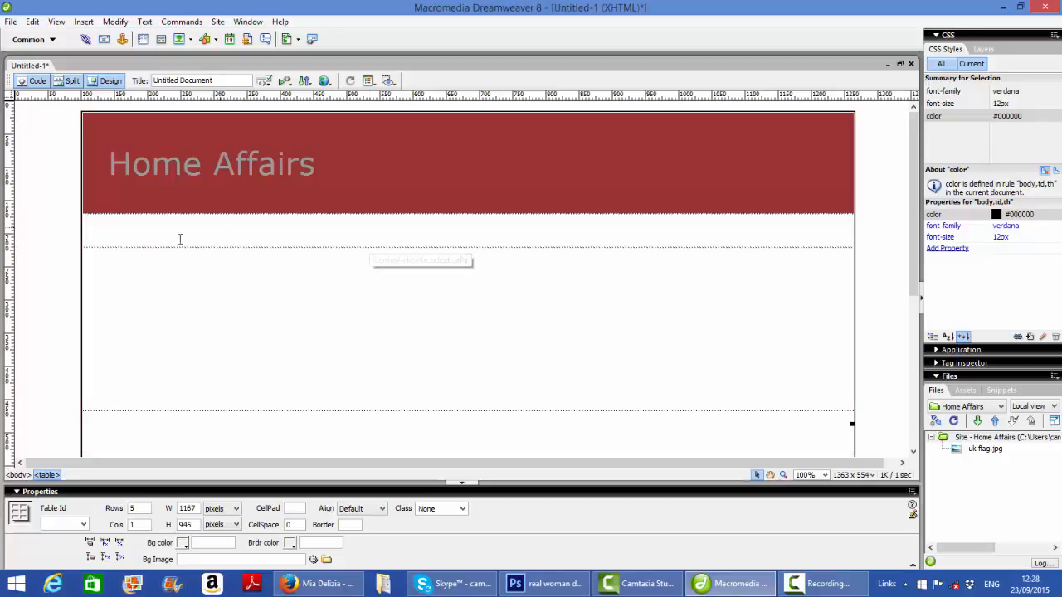
pyautogui.click(155, 236)
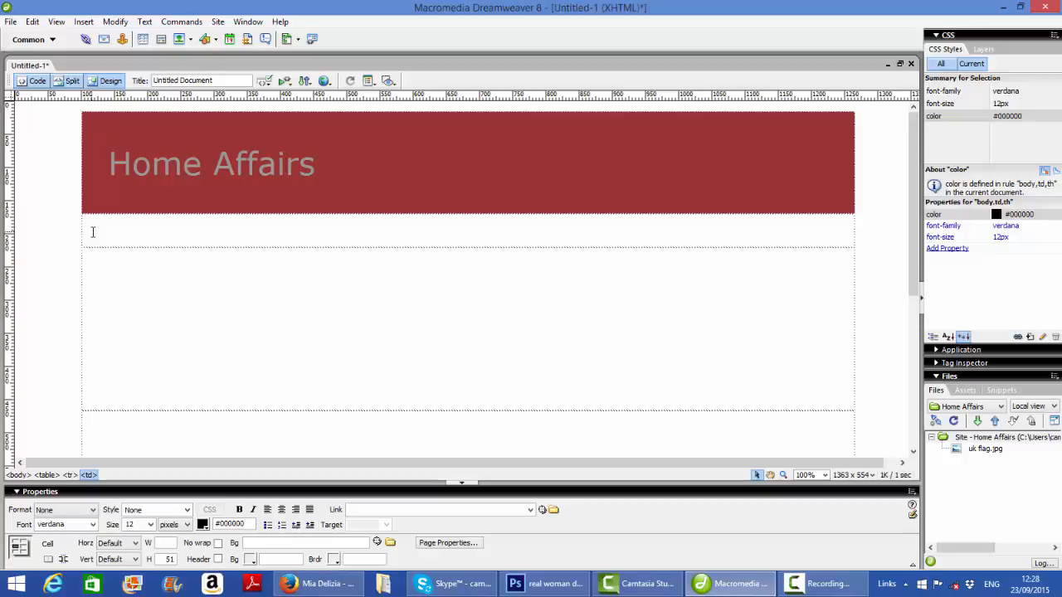
pyautogui.click(143, 41)
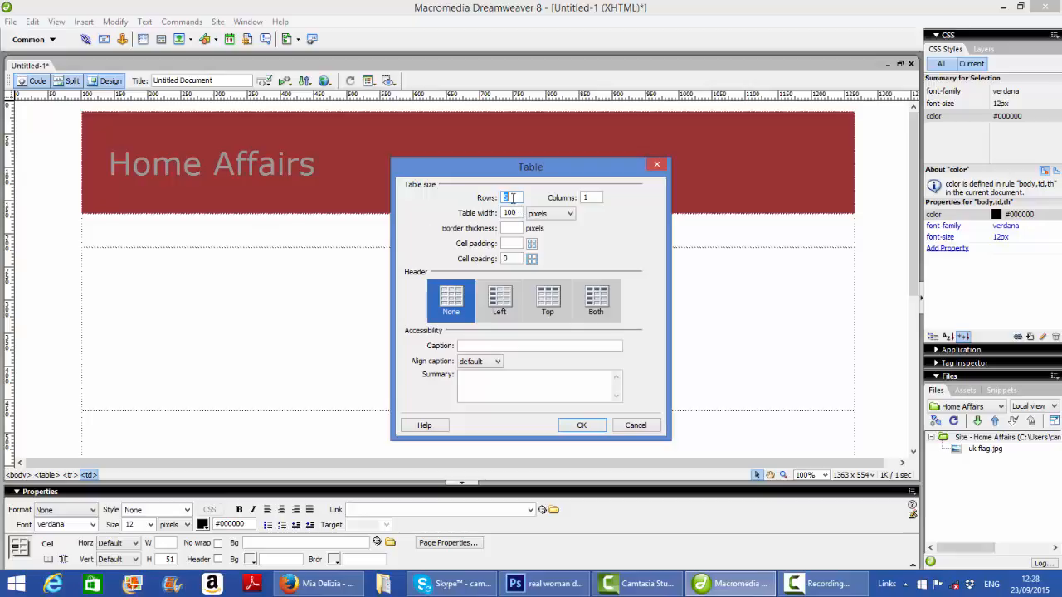
pyautogui.doubleClick(580, 197)
pyautogui.write('4')
pyautogui.doubleClick(507, 197)
pyautogui.write('1')
pyautogui.click(582, 425)
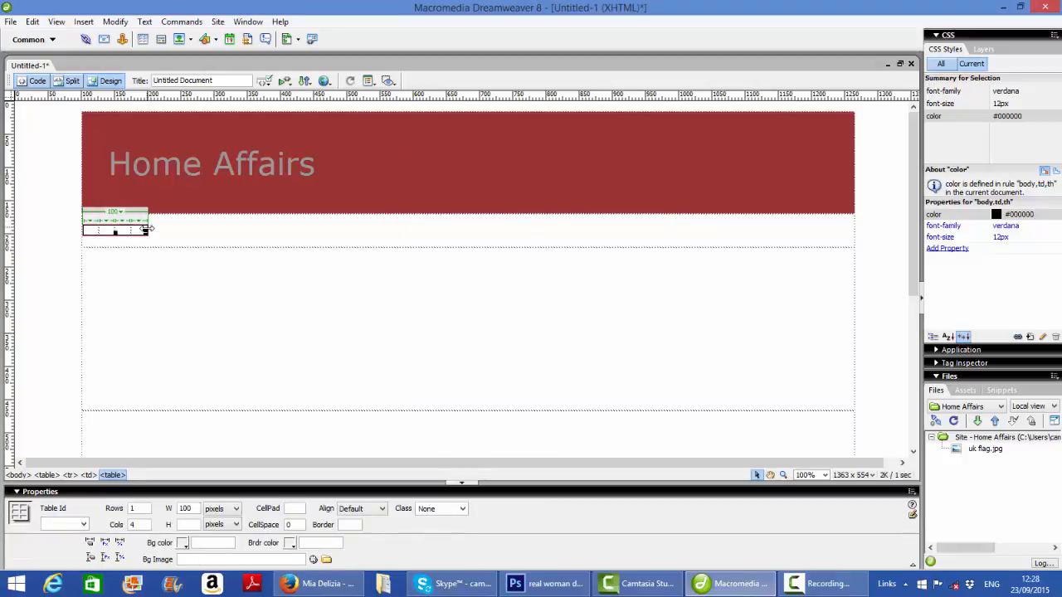
pyautogui.moveTo(148, 232); pyautogui.dragTo(578, 239)
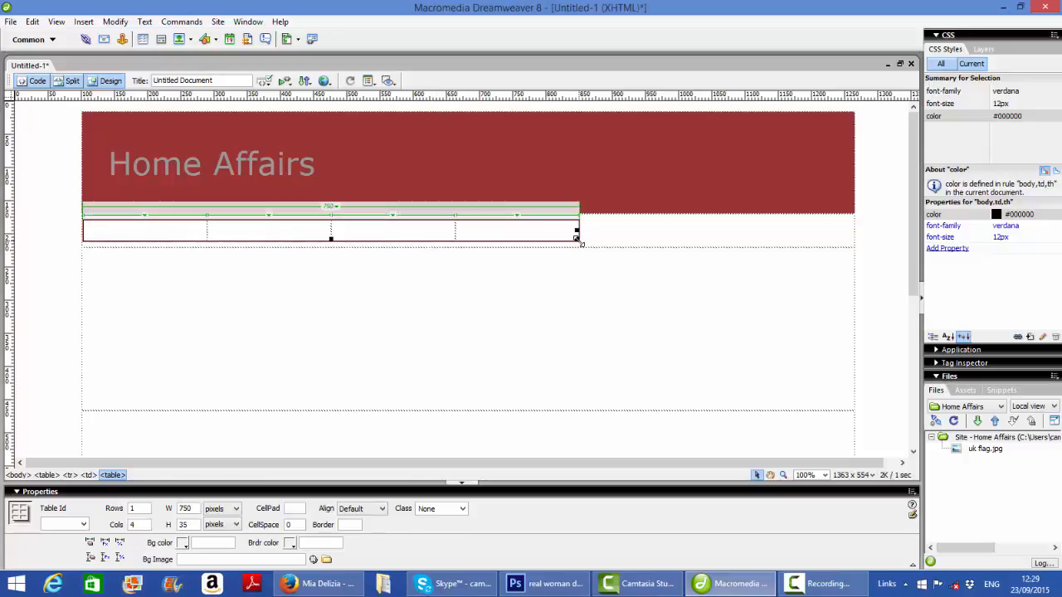
pyautogui.click(152, 228)
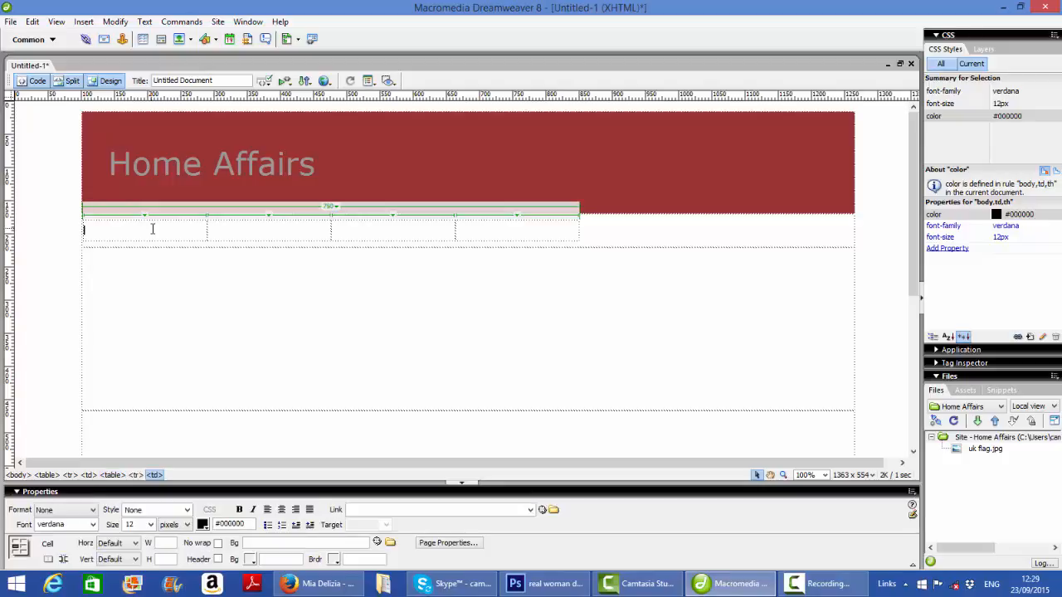
pyautogui.click(269, 229)
pyautogui.click(404, 229)
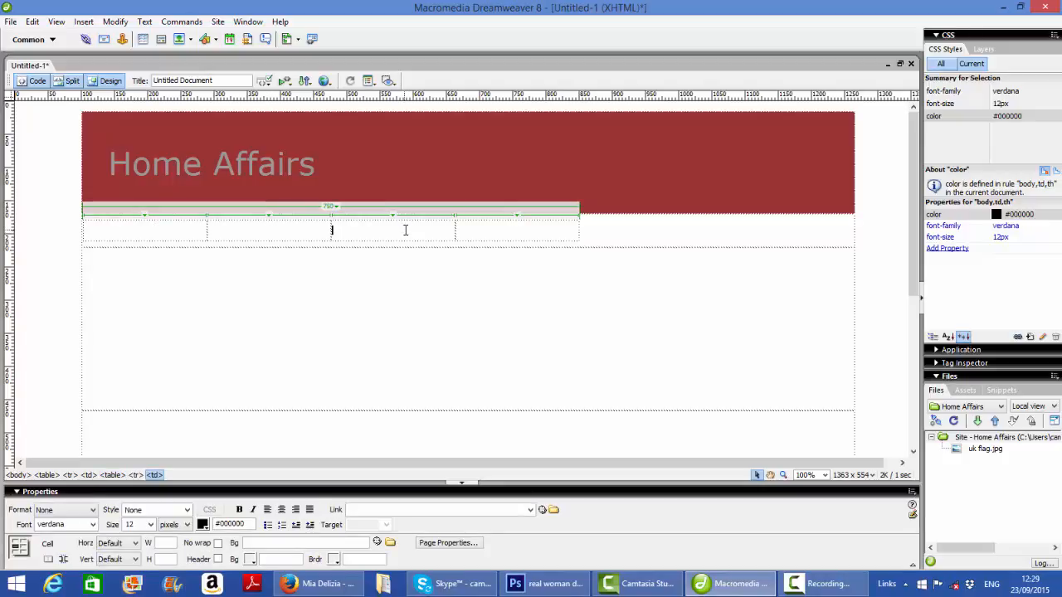
pyautogui.click(499, 232)
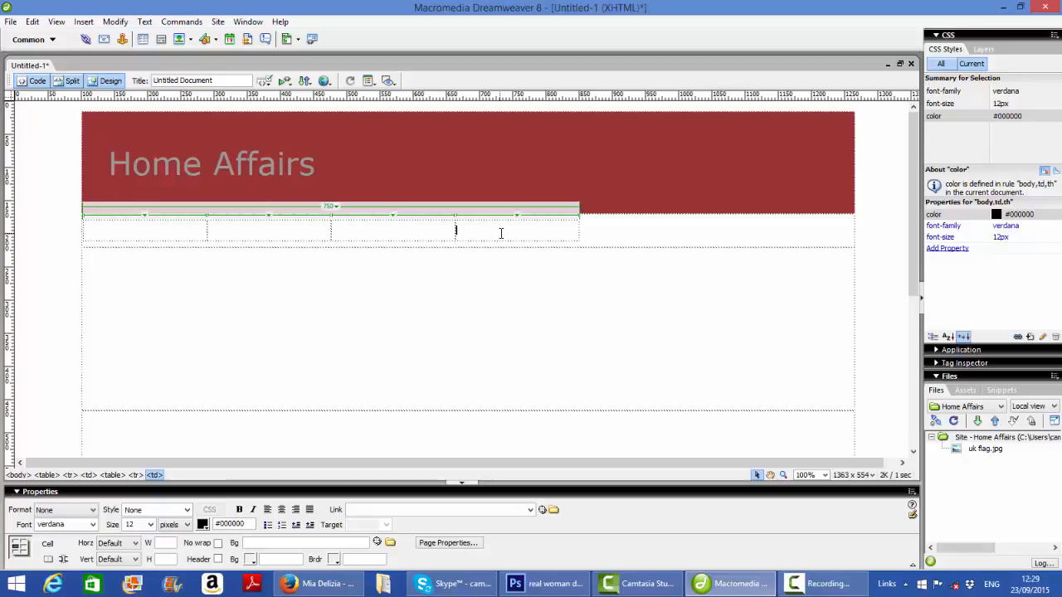
pyautogui.click(143, 228)
pyautogui.click(729, 149)
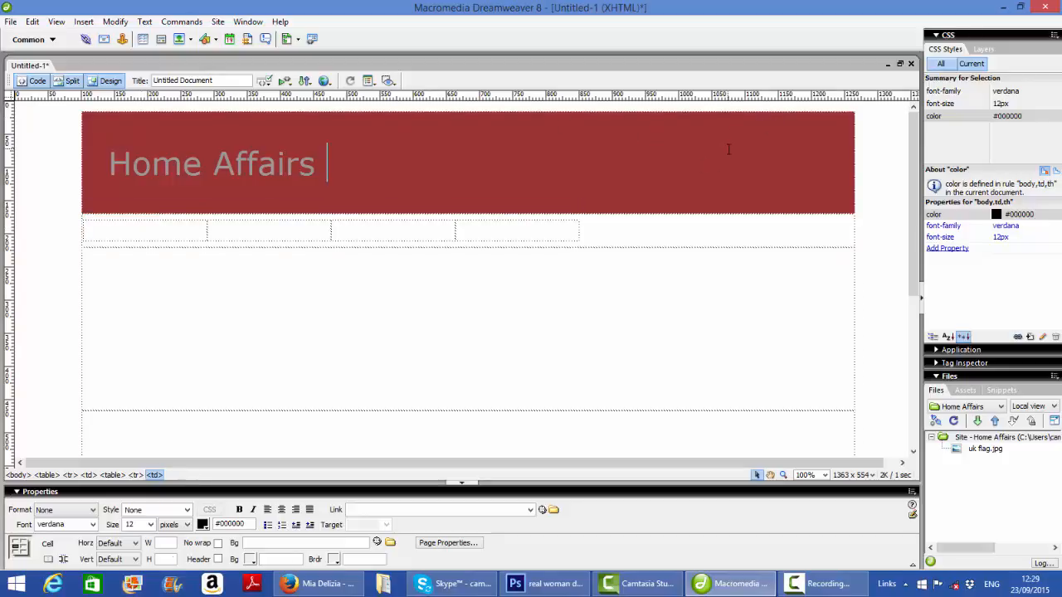
pyautogui.click(175, 235)
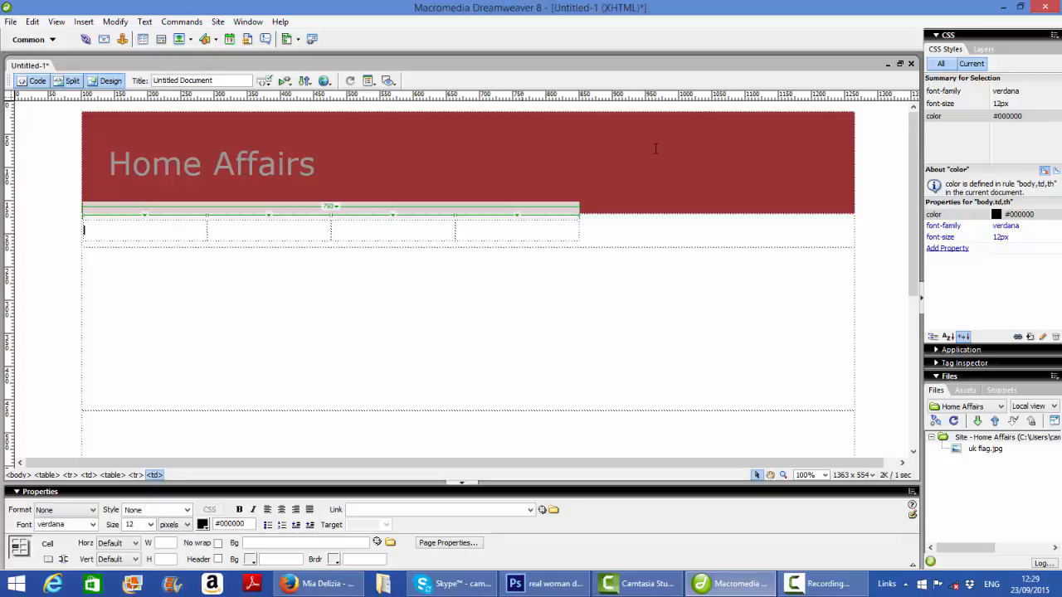
# - Copy the header cell's background color #993333 and apply it to the first cell of the four-cell row
pyautogui.click(697, 150)
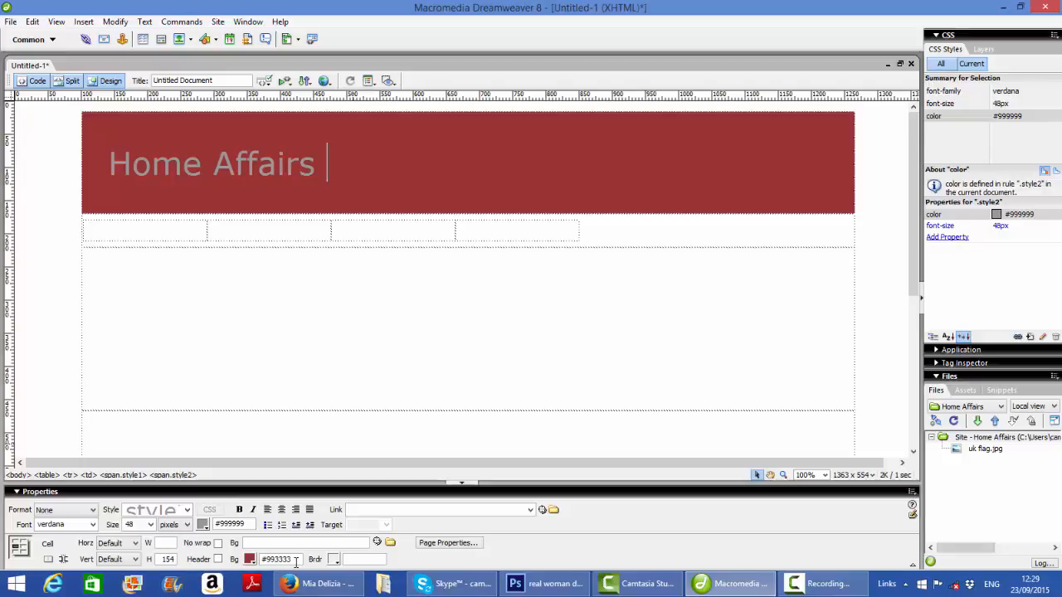
pyautogui.moveTo(301, 561); pyautogui.dragTo(258, 561)
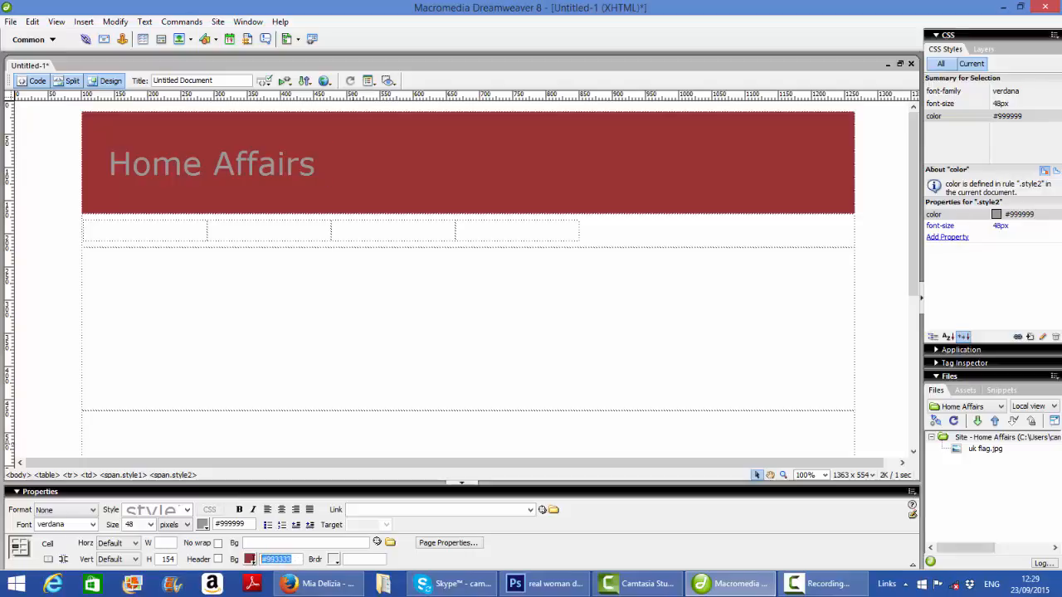
pyautogui.rightClick(271, 559)
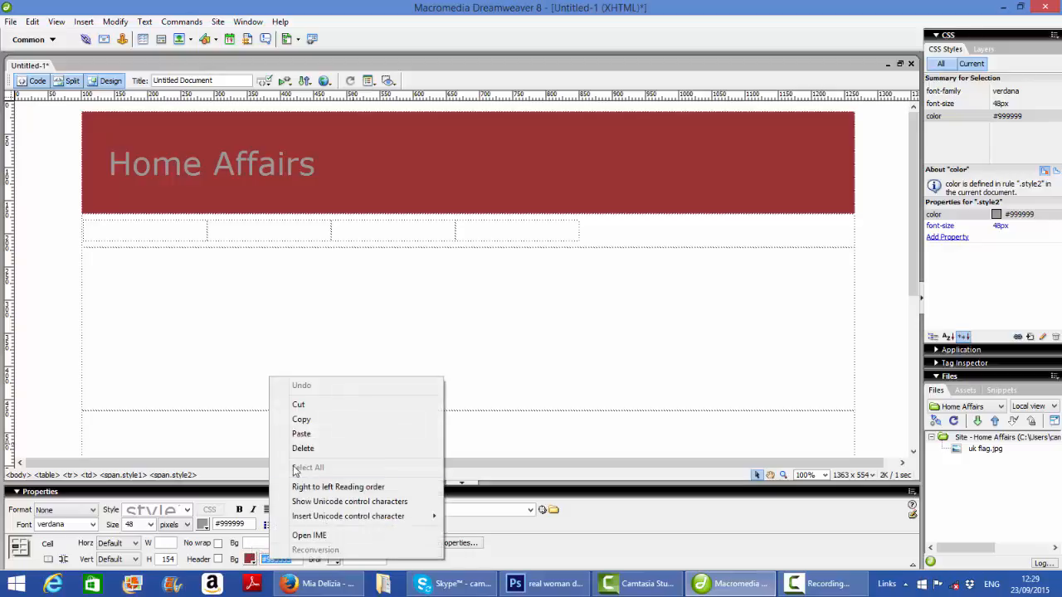
pyautogui.click(298, 420)
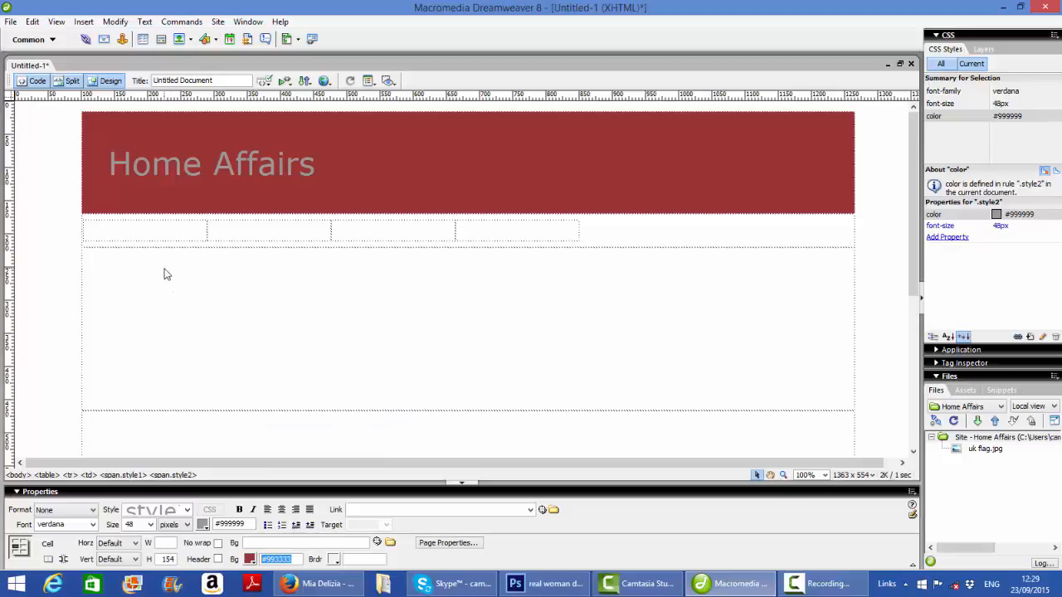
pyautogui.click(162, 236)
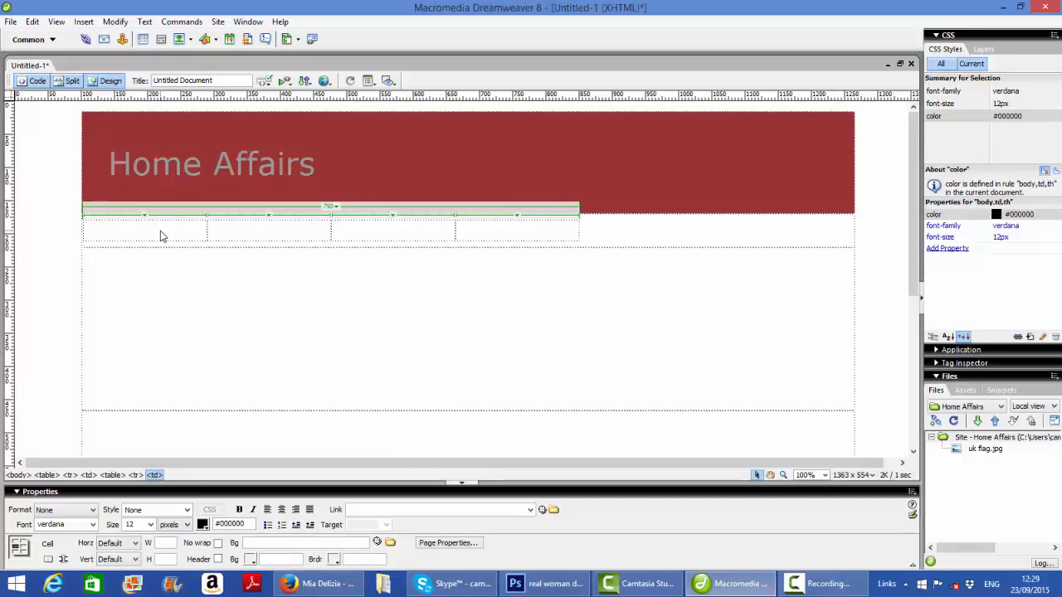
pyautogui.rightClick(272, 562)
pyautogui.click(305, 439)
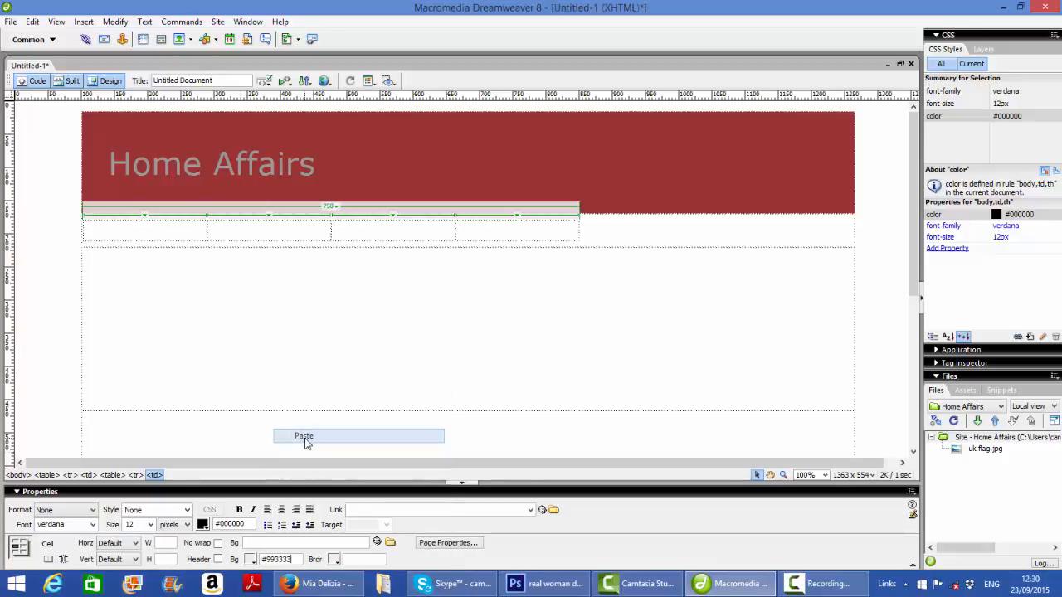
pyautogui.press('Return')
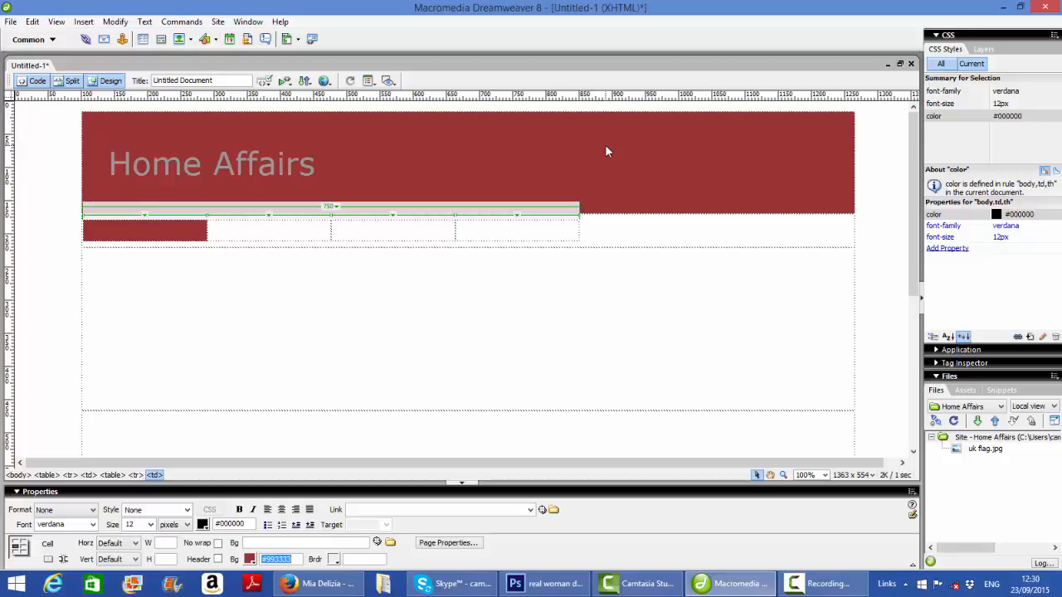
pyautogui.click(829, 591)
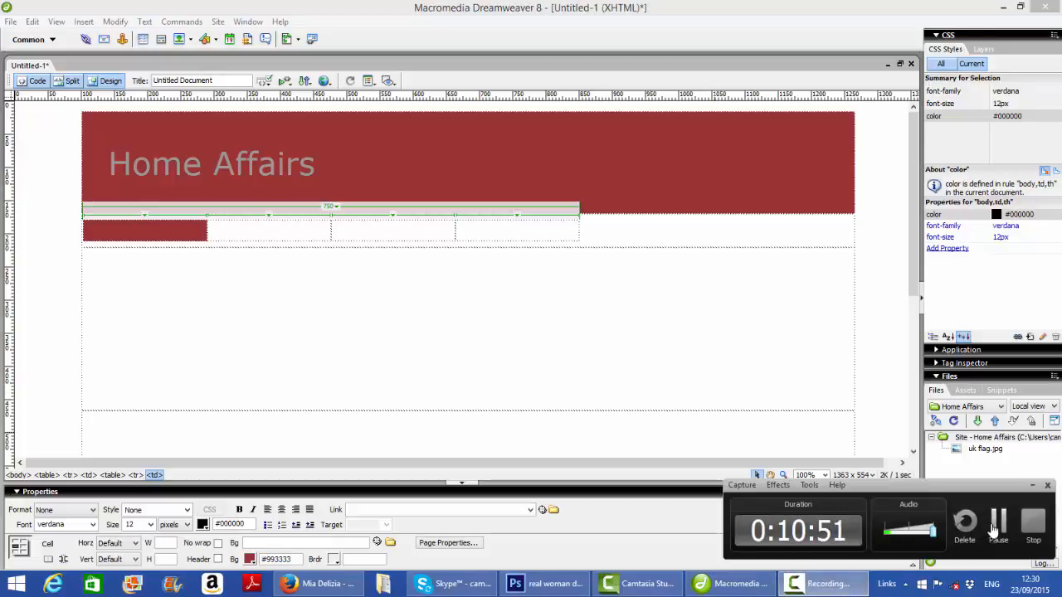
pyautogui.click(996, 524)
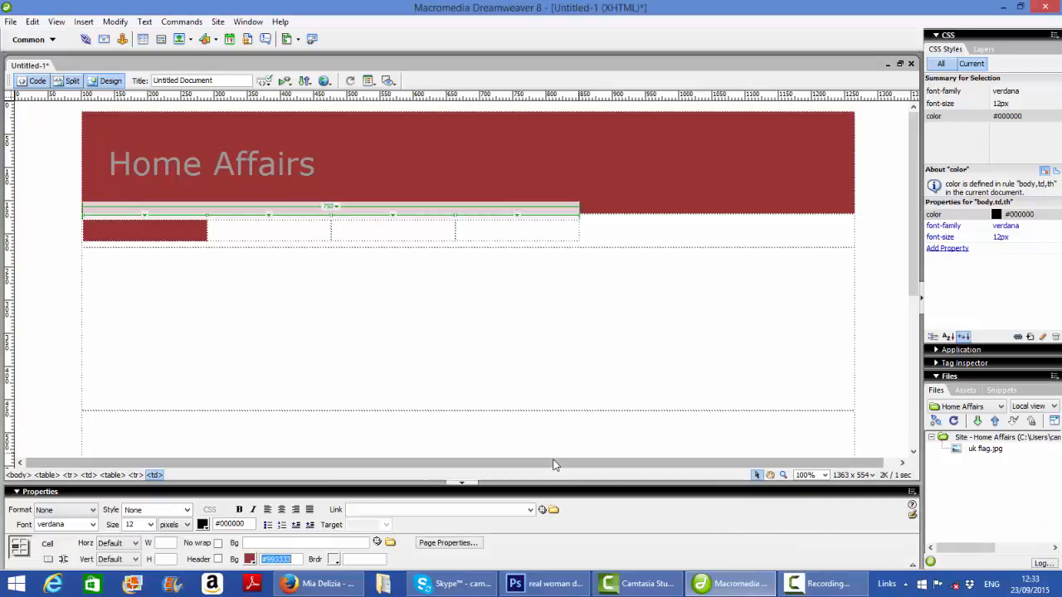
pyautogui.click(695, 164)
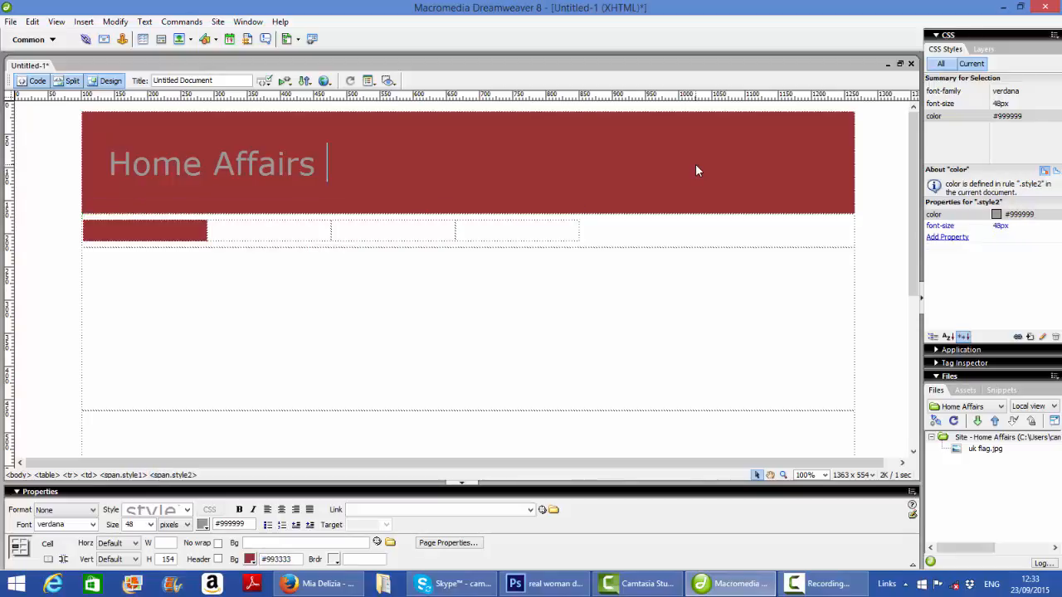
pyautogui.click(188, 234)
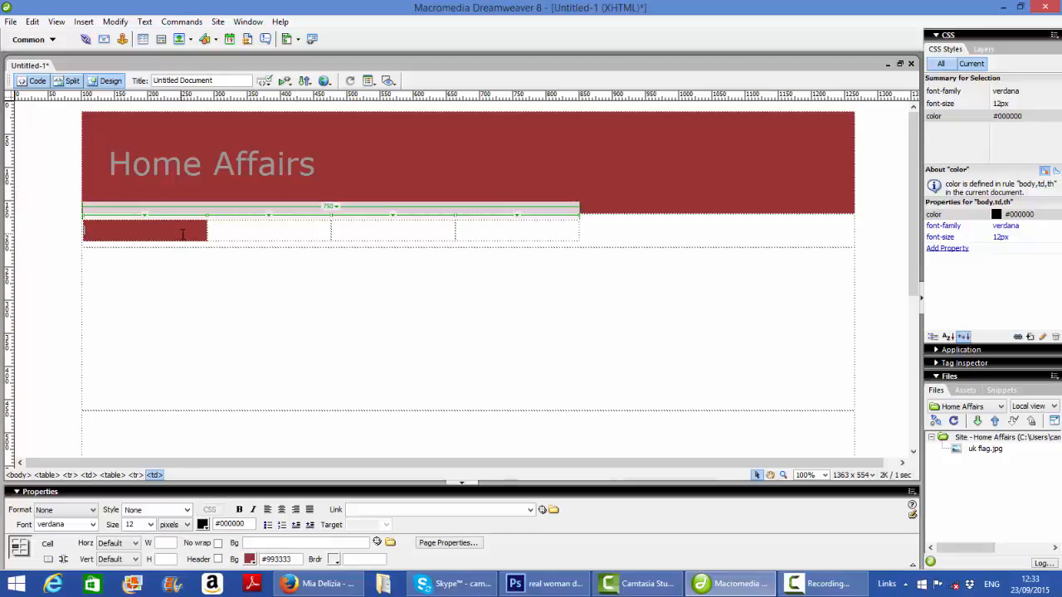
# - Apply the copied background color #993333 to the second cell of the four-cell row
pyautogui.click(271, 236)
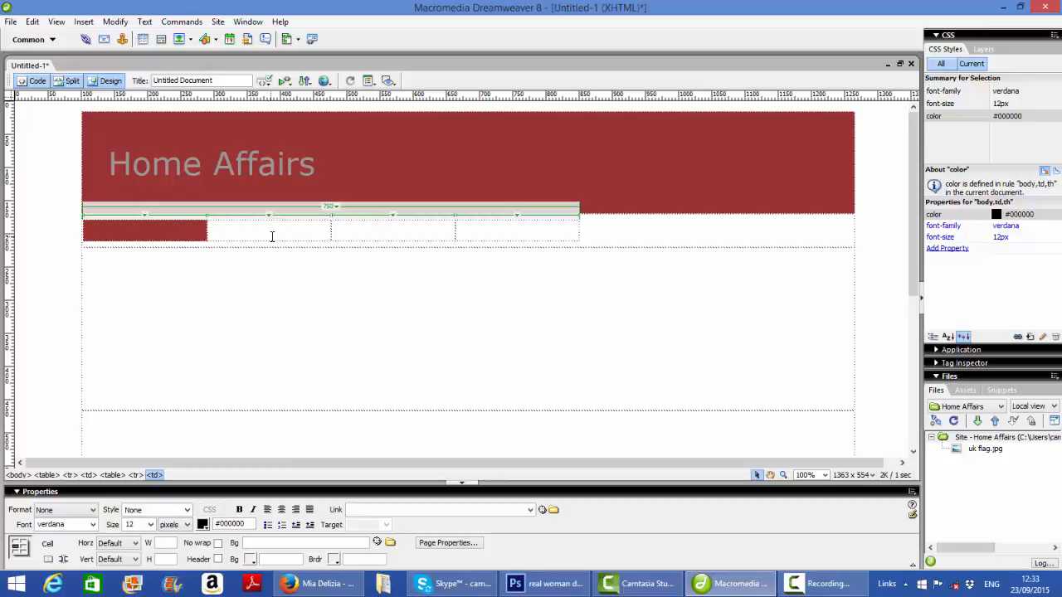
pyautogui.click(250, 559)
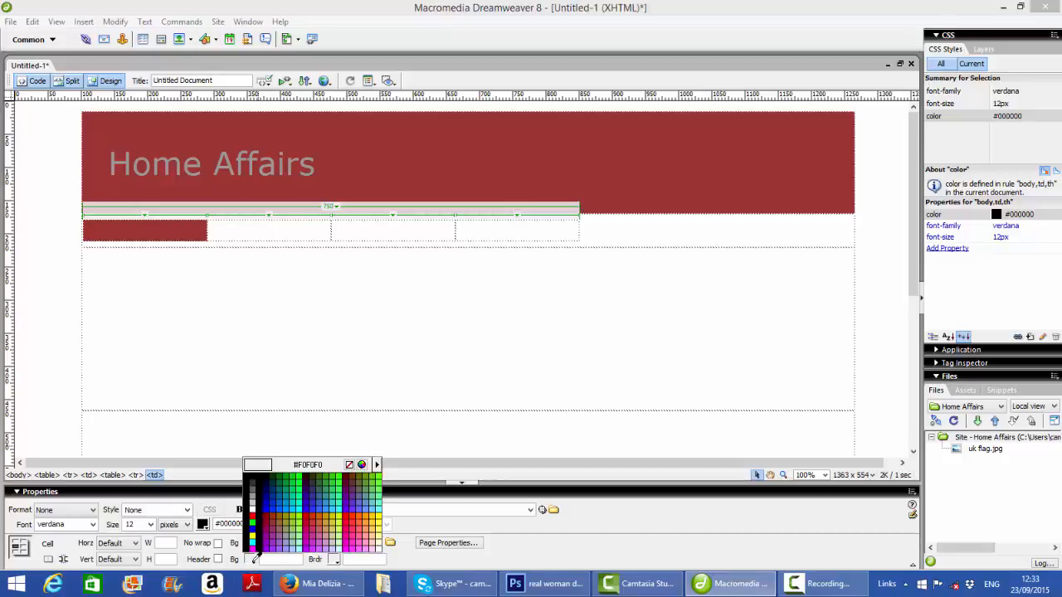
pyautogui.click(274, 561)
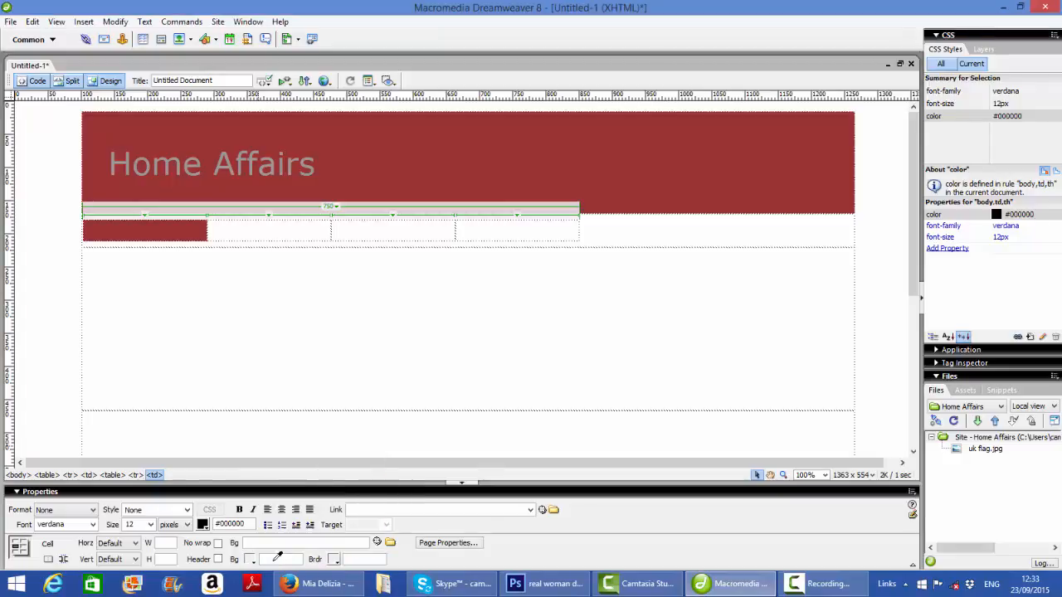
pyautogui.doubleClick(262, 560)
pyautogui.rightClick(262, 561)
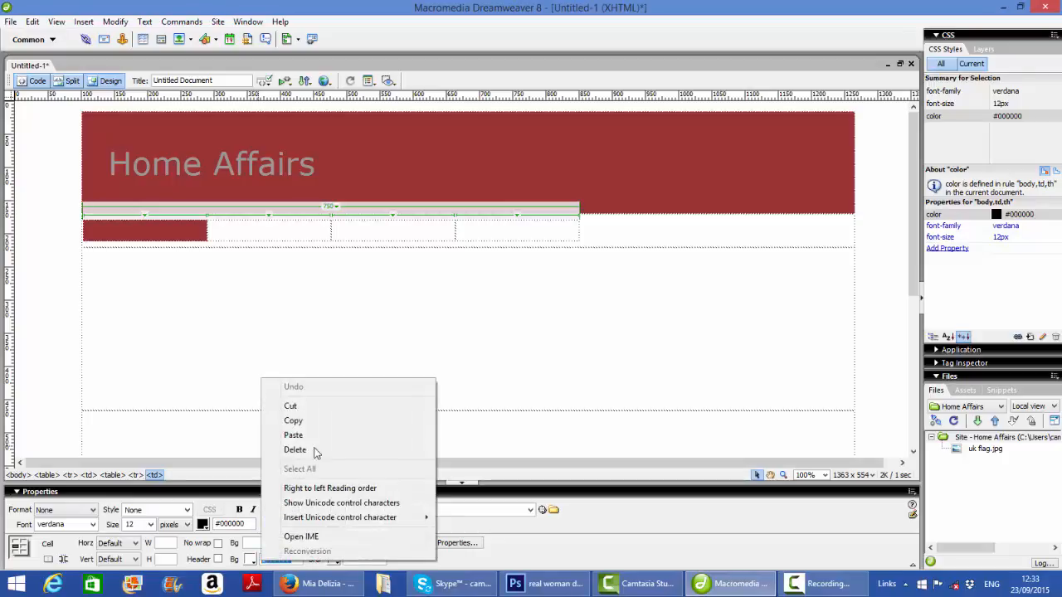
pyautogui.click(300, 438)
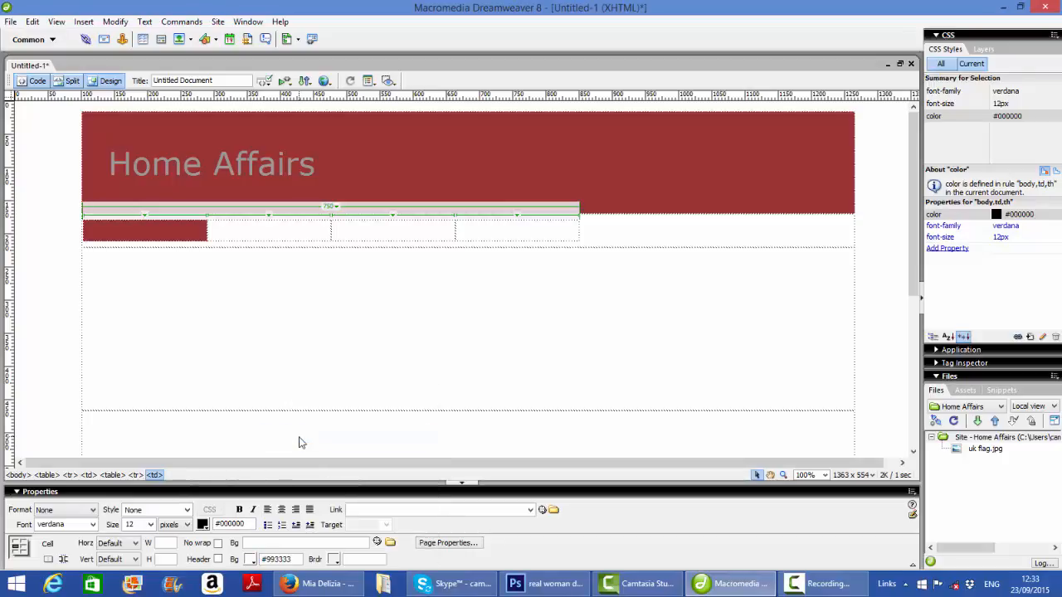
pyautogui.press('Return')
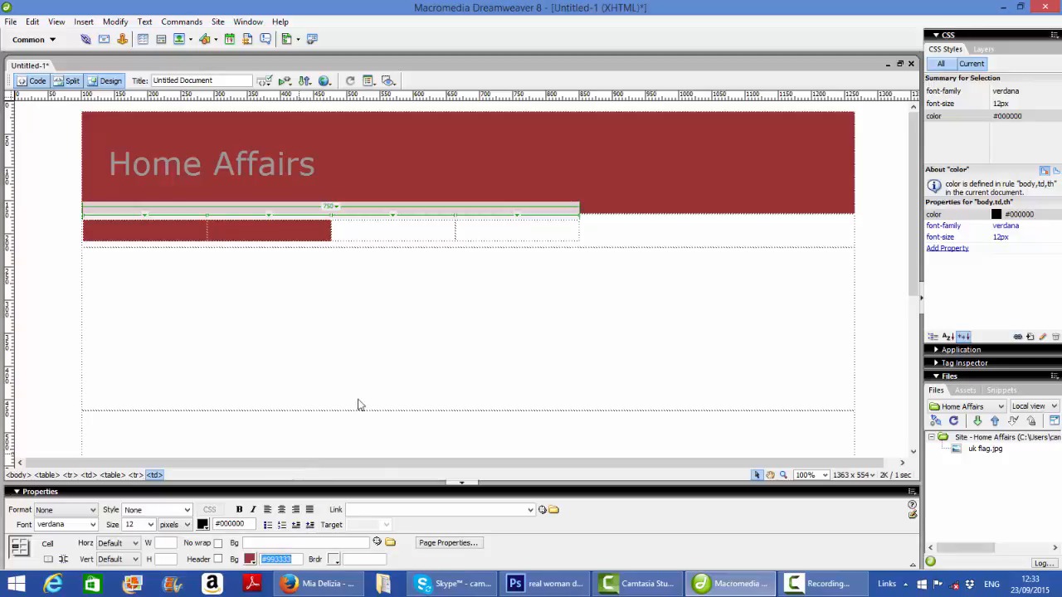
# - Apply the copied background color #993333 to the third cell of the four-cell row
pyautogui.click(384, 236)
pyautogui.rightClick(266, 560)
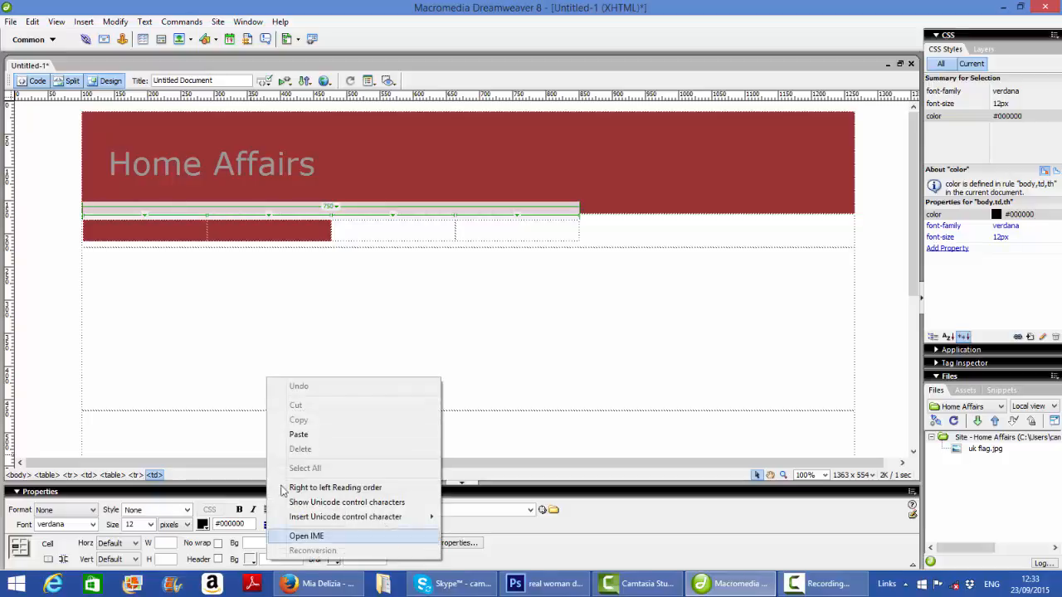
pyautogui.click(294, 437)
pyautogui.press('Return')
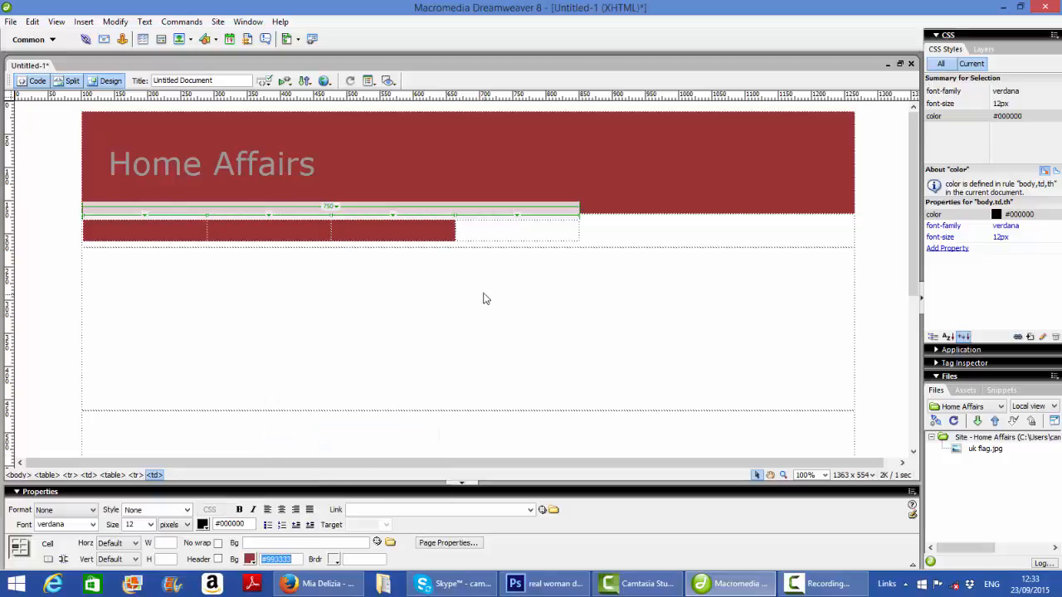
# - Fill the fourth cell of the row with the copied background color #993333
pyautogui.click(479, 232)
pyautogui.click(266, 561)
pyautogui.rightClick(267, 560)
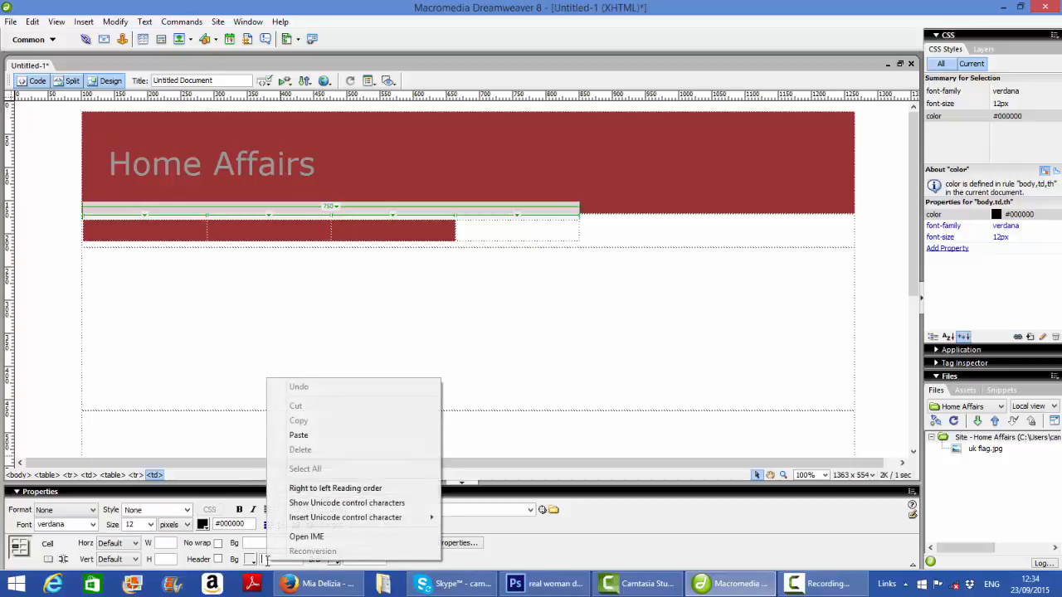
pyautogui.click(298, 435)
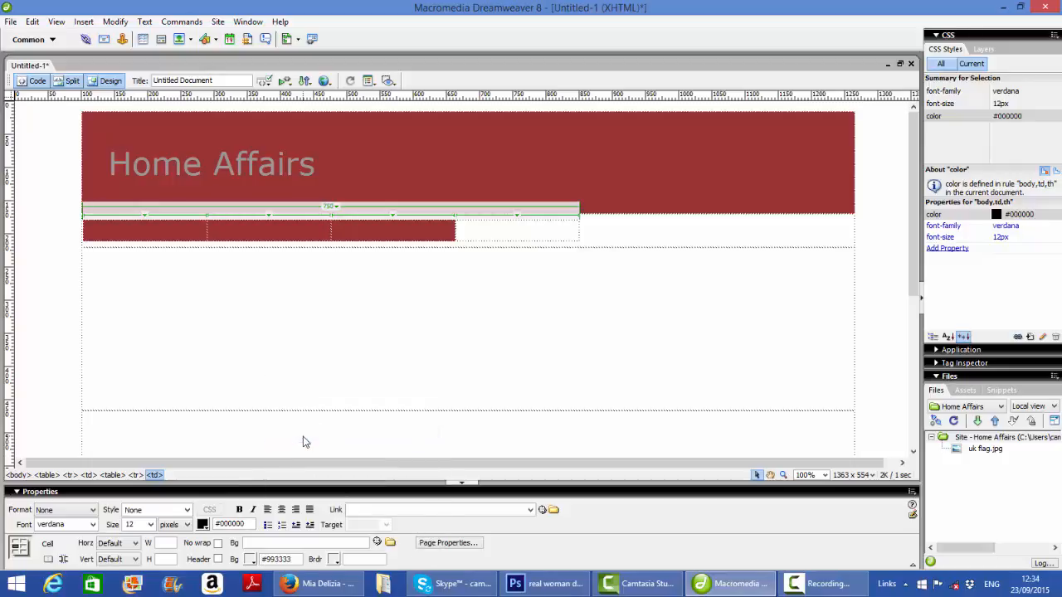
pyautogui.press('Return')
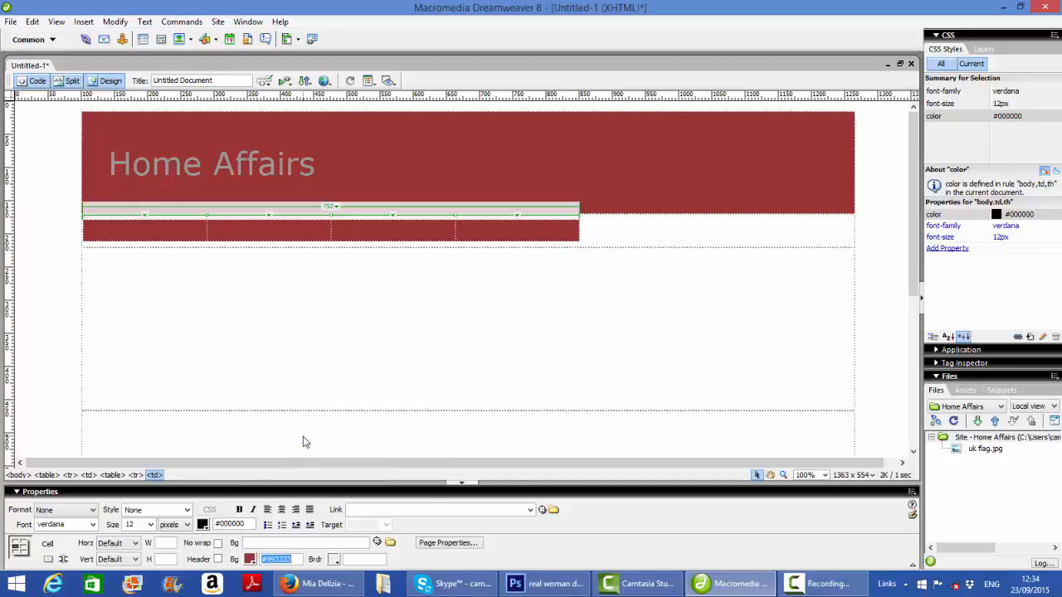
# - Increase the height of the four-cell nested table to about 47 pixels
pyautogui.click(648, 233)
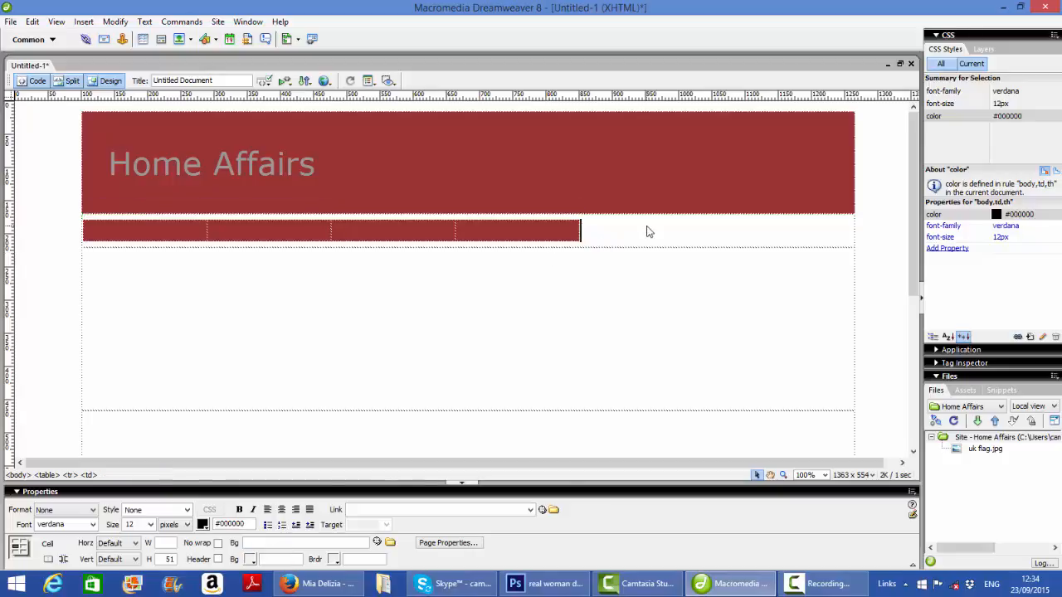
pyautogui.click(508, 241)
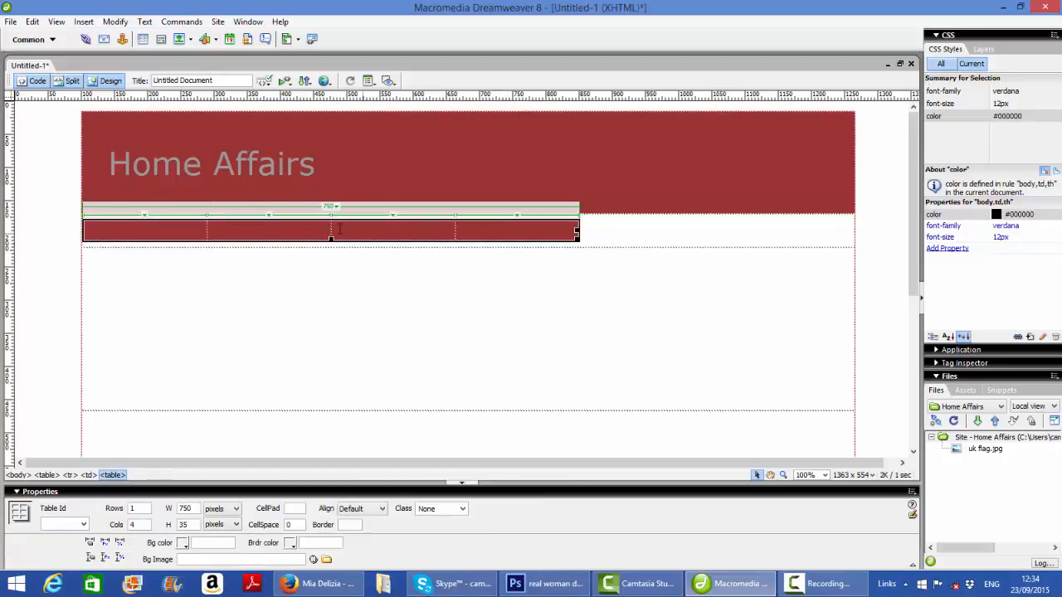
pyautogui.moveTo(329, 237); pyautogui.dragTo(331, 245)
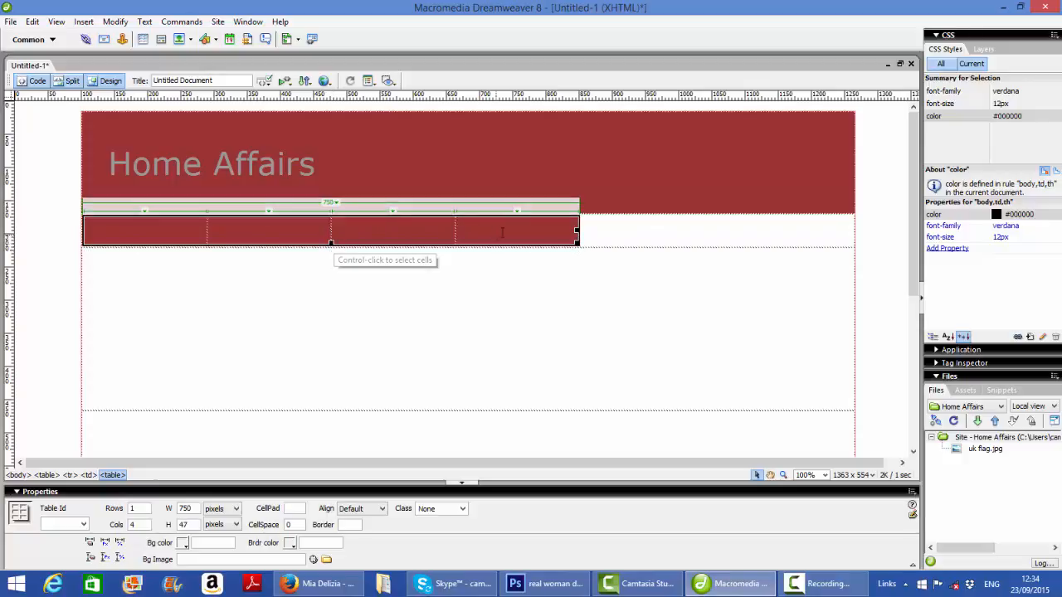
pyautogui.click(639, 231)
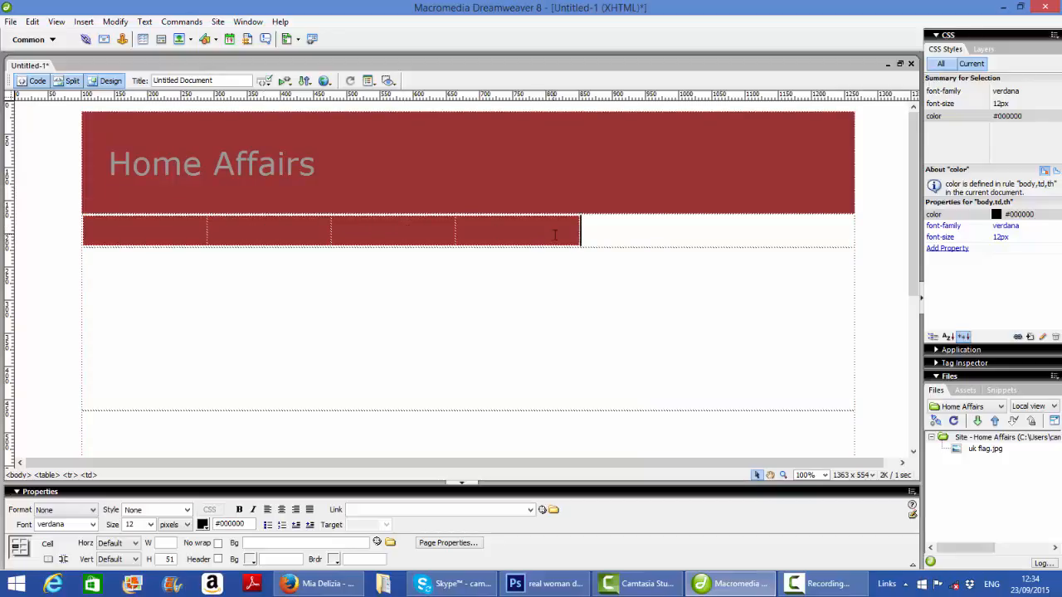
# - Enter "Home" in the first cell of the nested table and color the text white #FFFFFF
pyautogui.click(141, 231)
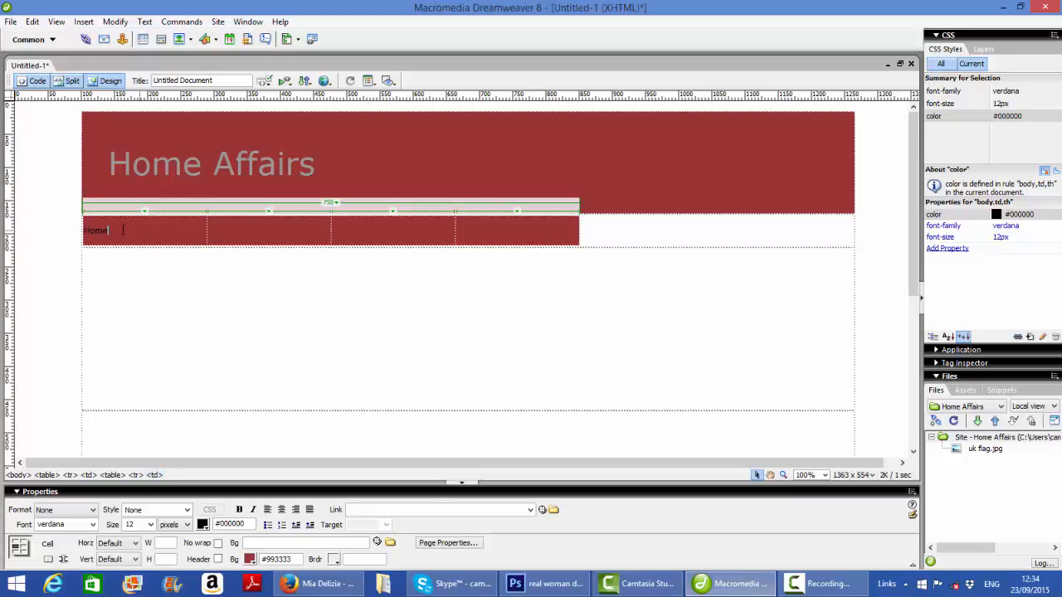
pyautogui.moveTo(115, 227); pyautogui.dragTo(83, 232)
pyautogui.click(203, 524)
pyautogui.click(205, 473)
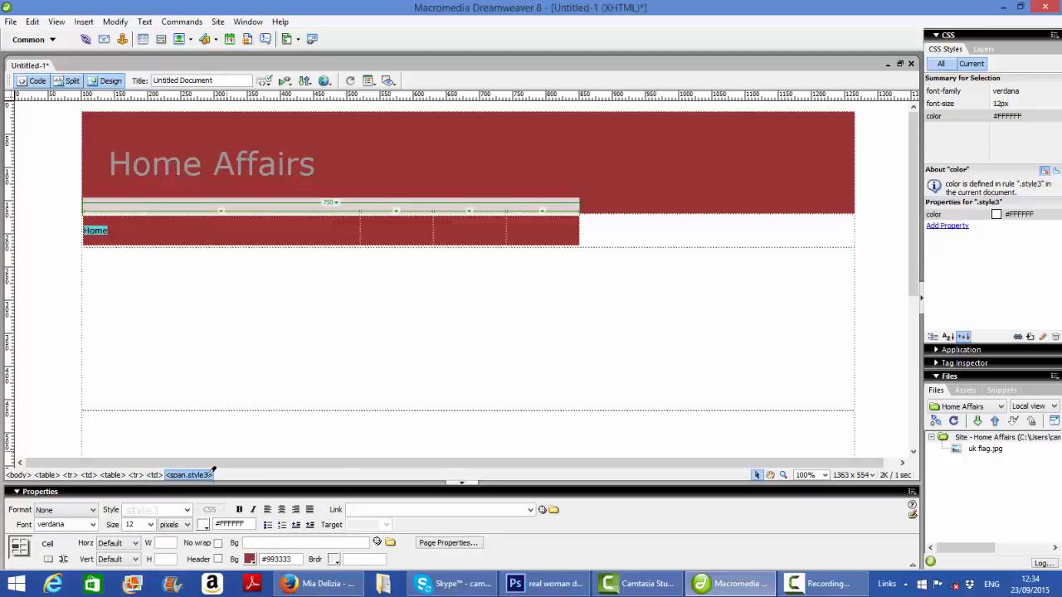
pyautogui.click(164, 231)
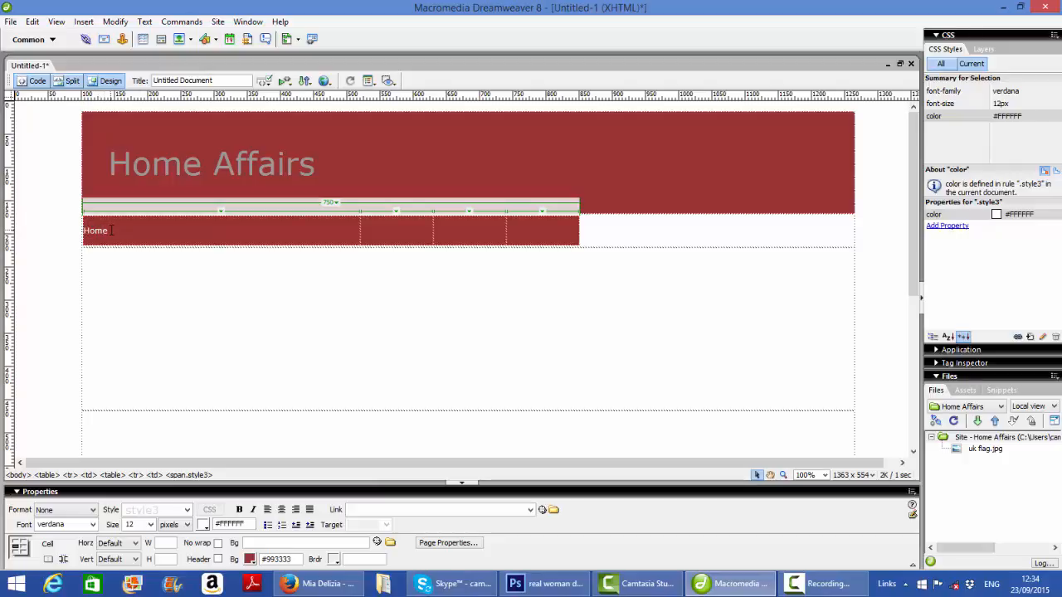
# - Center the "Home" text in its cell and narrow the first column to about 195 pixels
pyautogui.moveTo(109, 230); pyautogui.dragTo(85, 232)
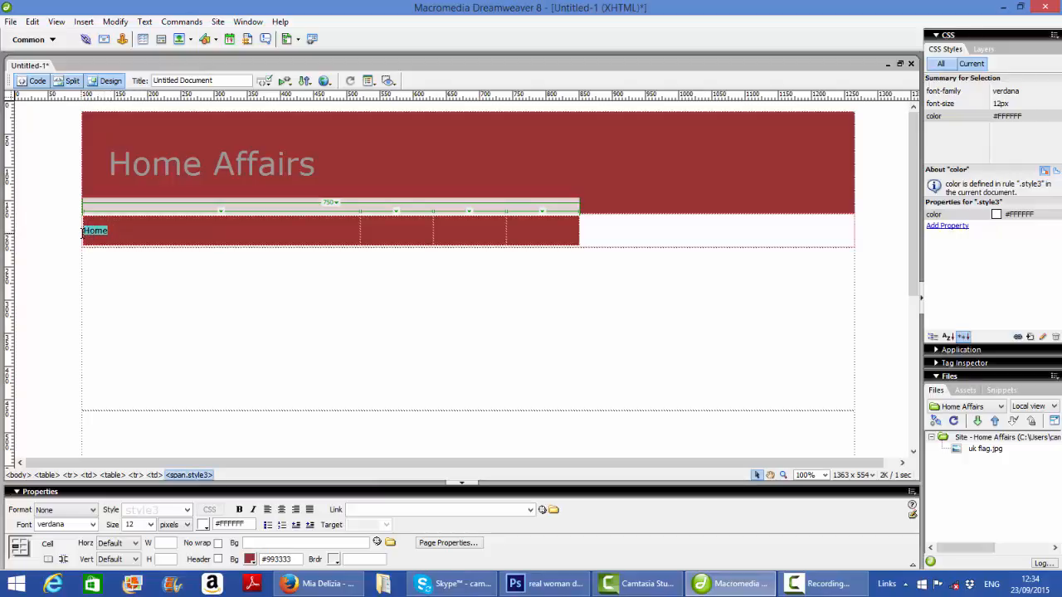
pyautogui.click(281, 510)
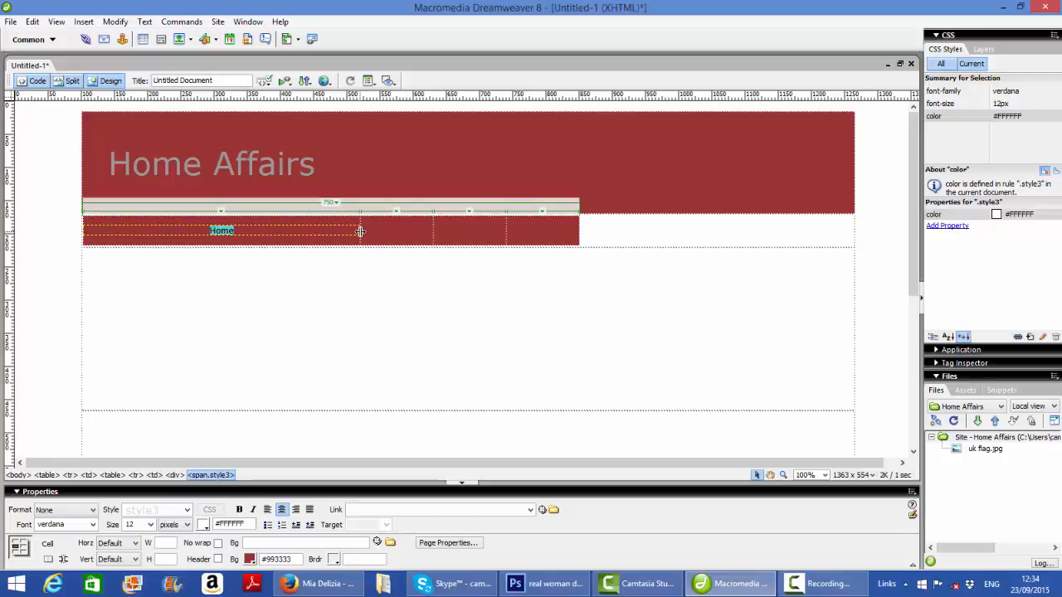
pyautogui.moveTo(359, 232); pyautogui.dragTo(213, 229)
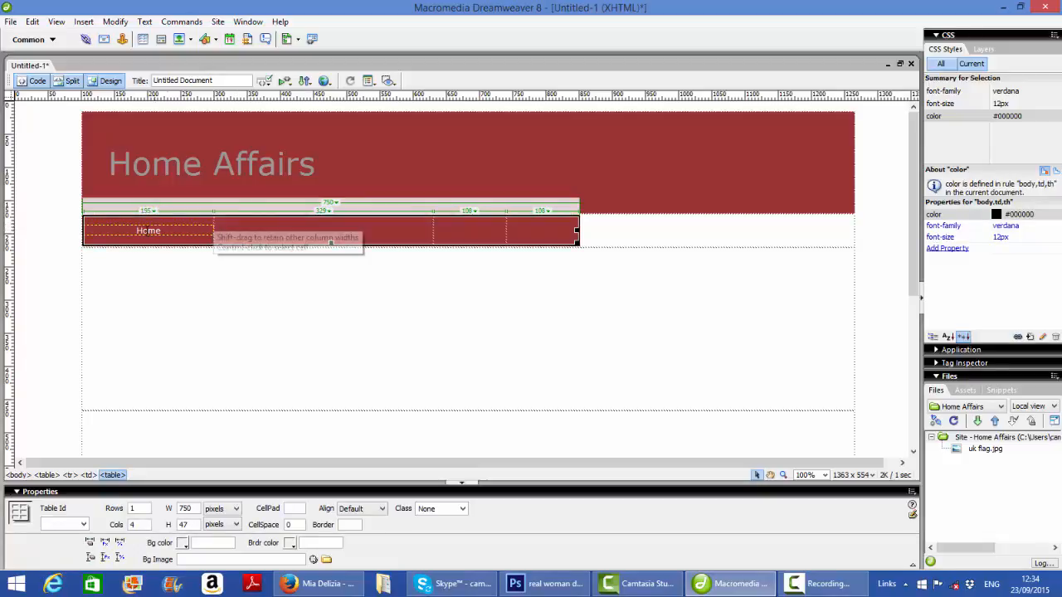
# - Set the font size of the "Home" text in the first cell to 14 pixels
pyautogui.moveTo(134, 231); pyautogui.dragTo(163, 231)
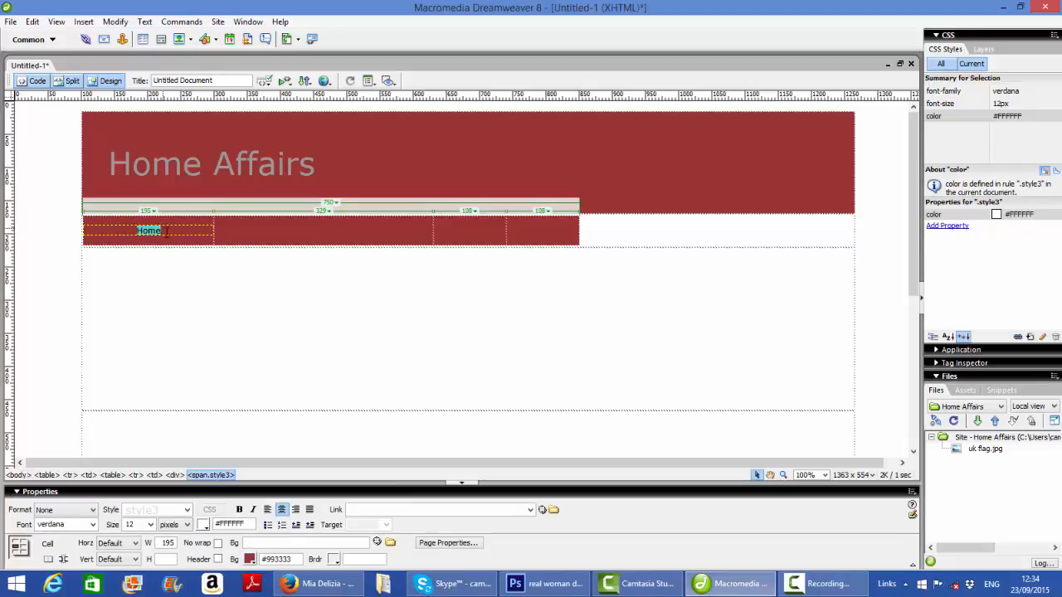
pyautogui.click(150, 524)
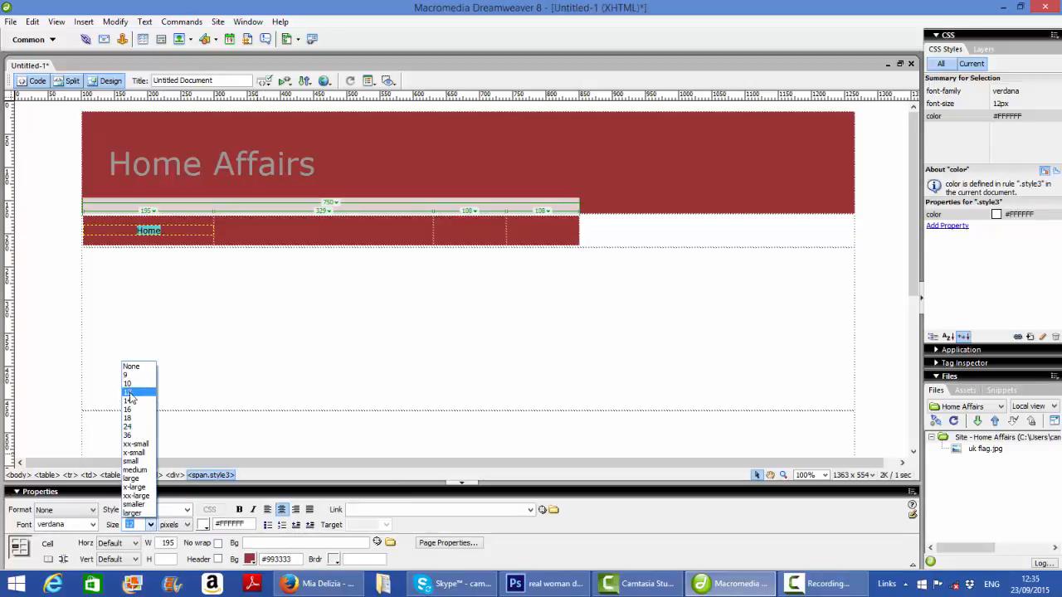
pyautogui.click(131, 401)
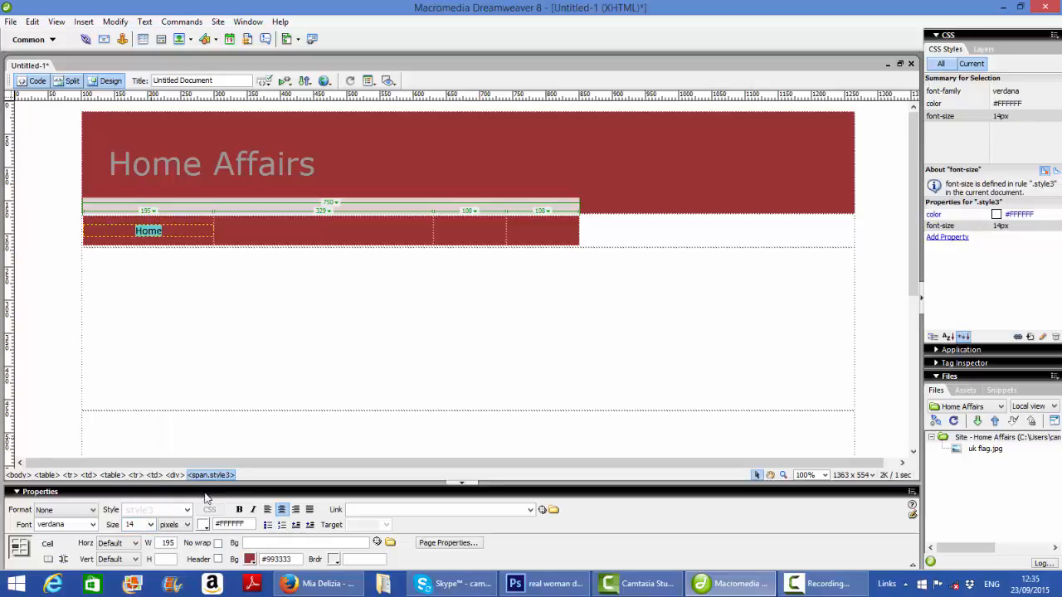
# - Resize the navigation table's second, third and fourth columns to about 181, 172 and 192 pixels
pyautogui.click(300, 235)
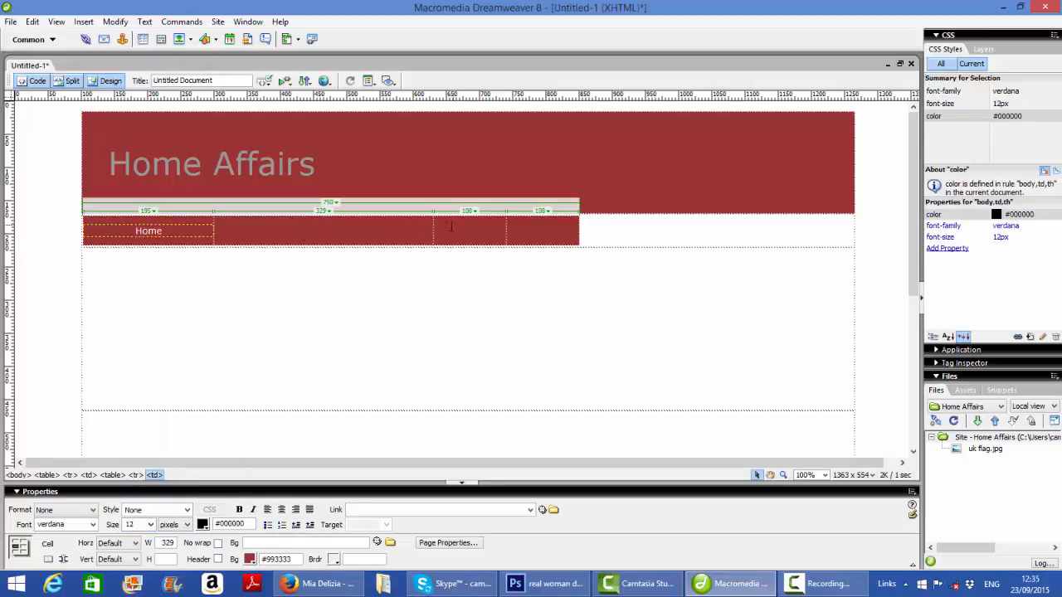
pyautogui.moveTo(433, 232); pyautogui.dragTo(337, 225)
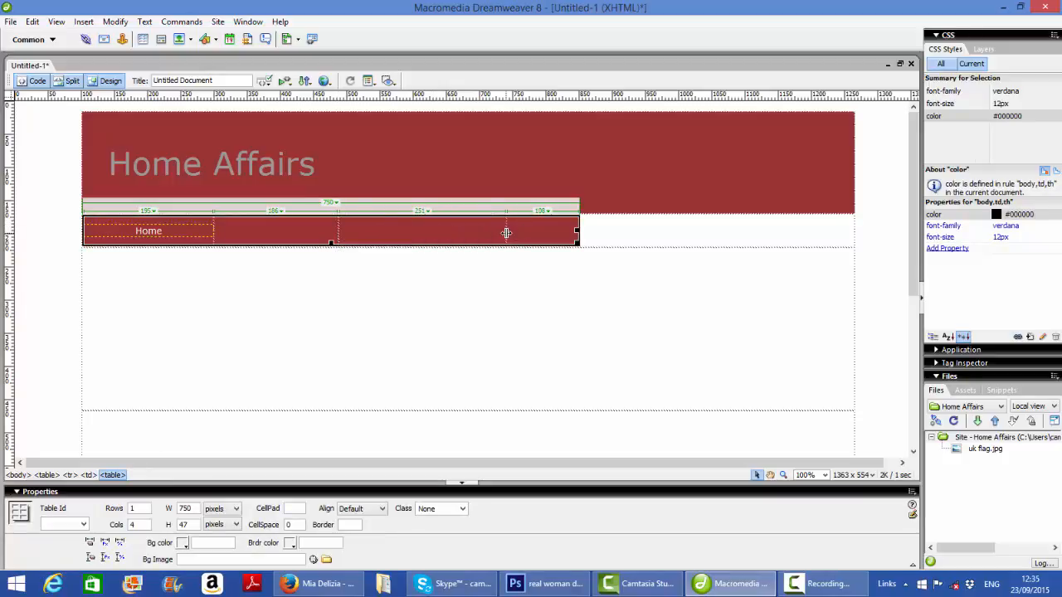
pyautogui.moveTo(505, 229); pyautogui.dragTo(450, 226)
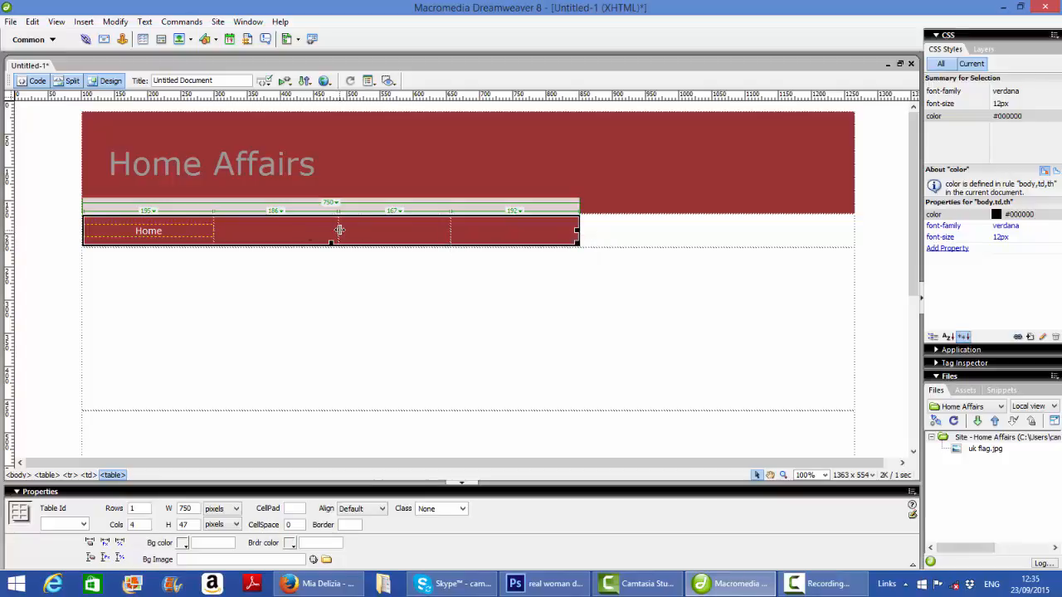
pyautogui.moveTo(339, 230); pyautogui.dragTo(332, 230)
# - Copy the styled "Home" text into the second navigation cell and center it there
pyautogui.moveTo(135, 231); pyautogui.dragTo(164, 232)
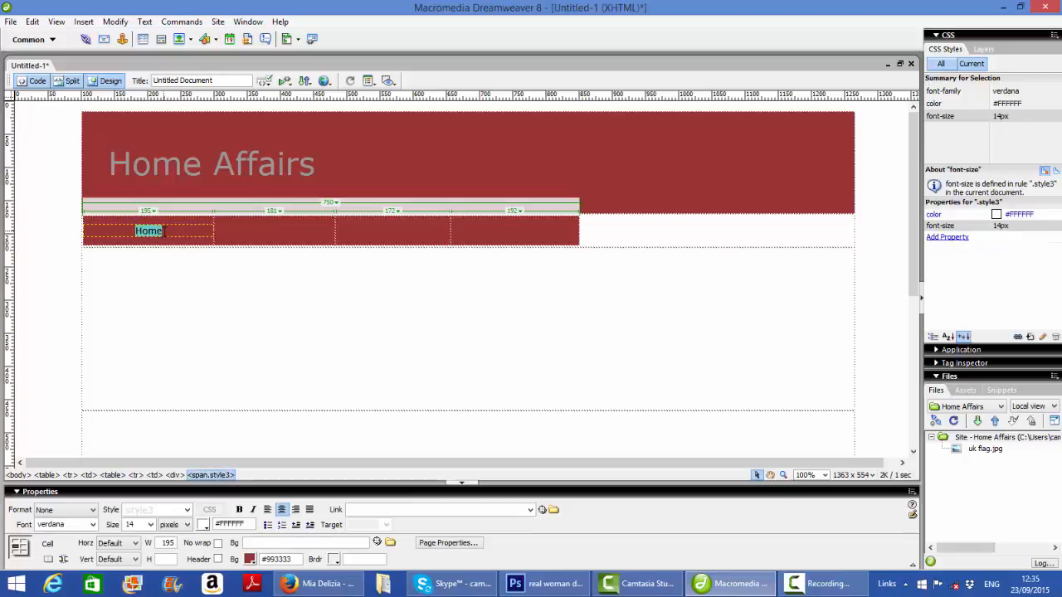
pyautogui.rightClick(164, 232)
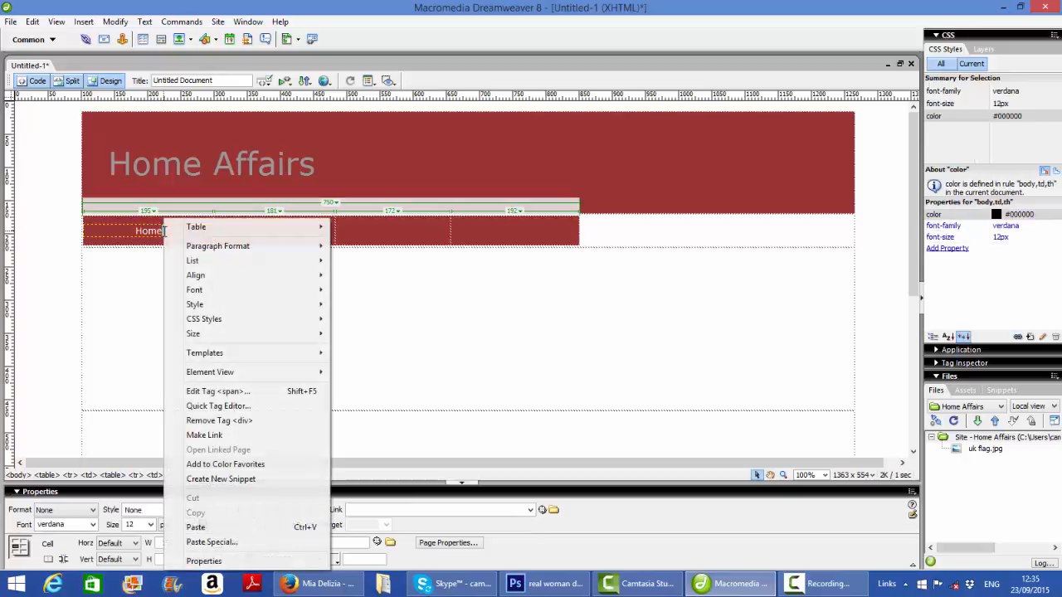
pyautogui.click(137, 237)
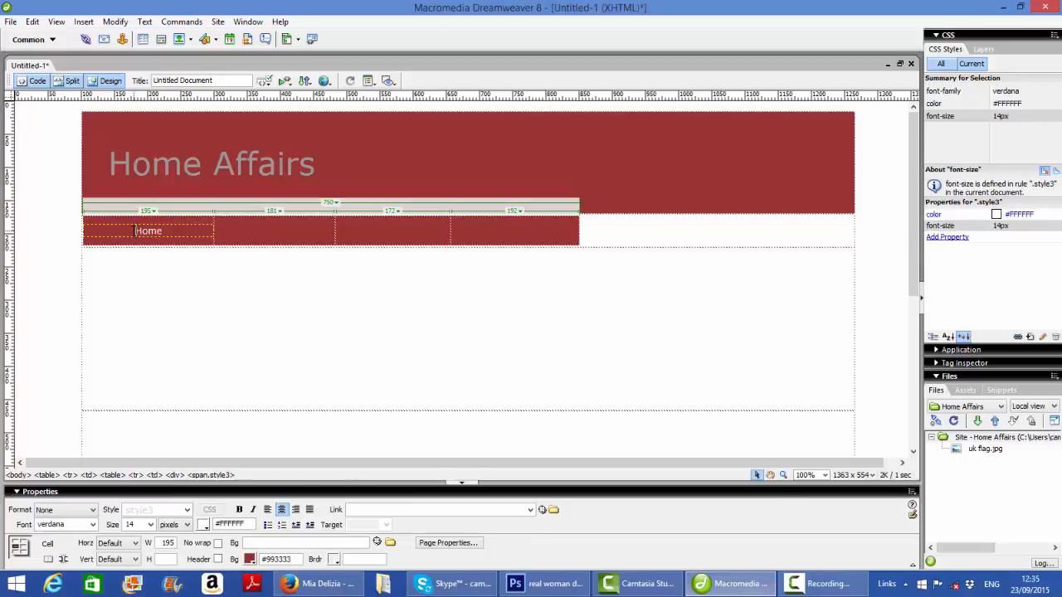
pyautogui.moveTo(135, 231); pyautogui.dragTo(169, 231)
pyautogui.hotkey('ctrl', 'c')
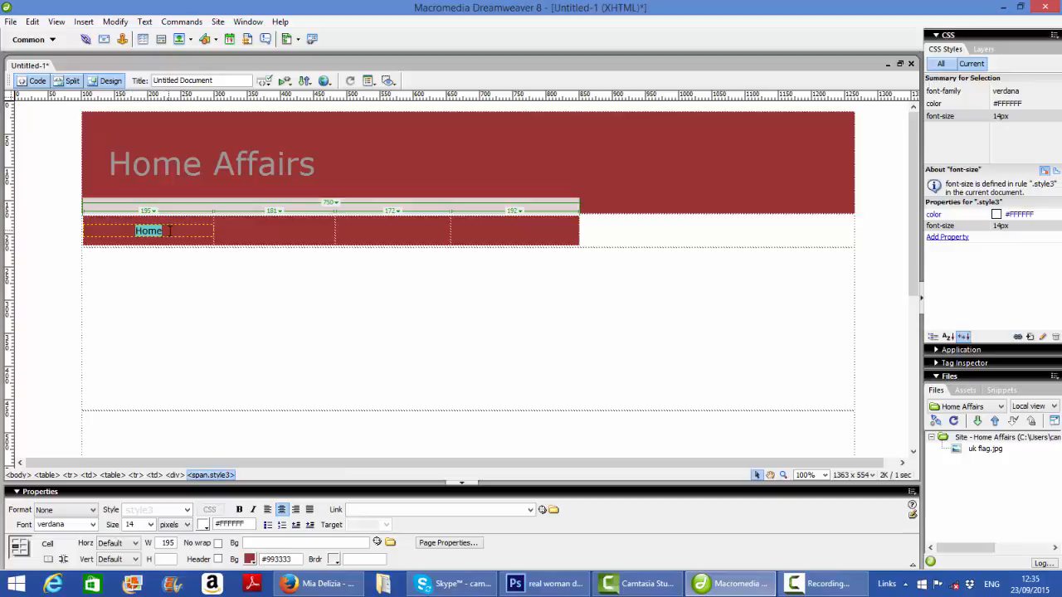
pyautogui.click(239, 233)
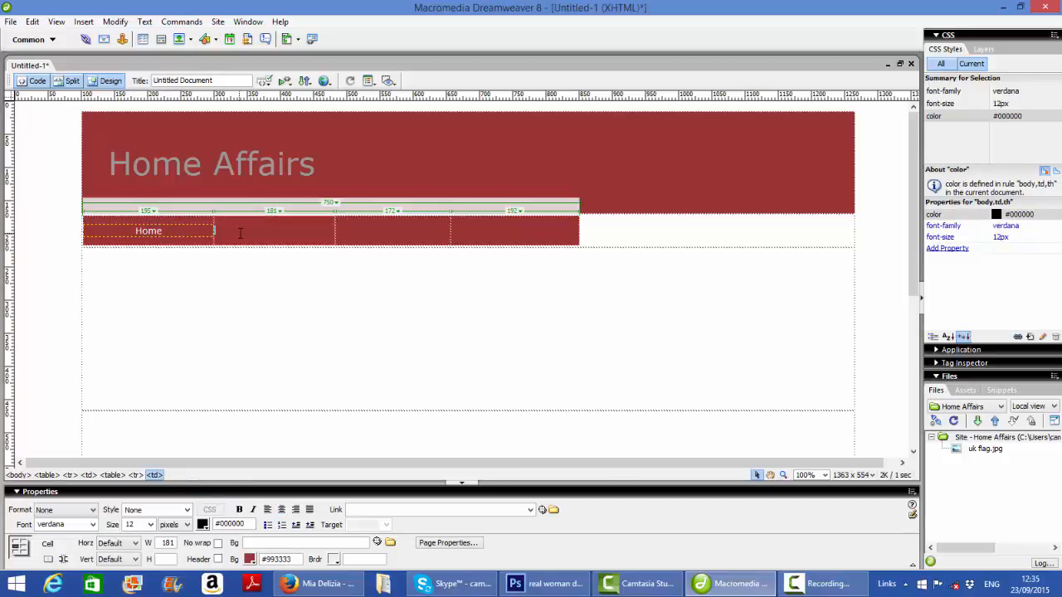
pyautogui.hotkey('ctrl', 'v')
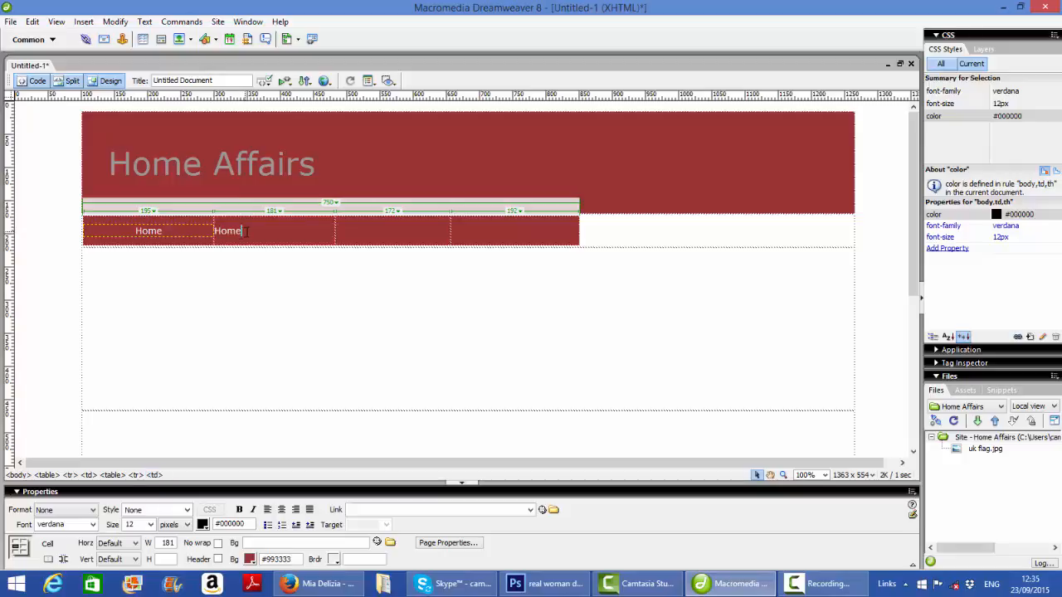
pyautogui.moveTo(247, 232); pyautogui.dragTo(213, 232)
pyautogui.hotkey('ctrl', 'c')
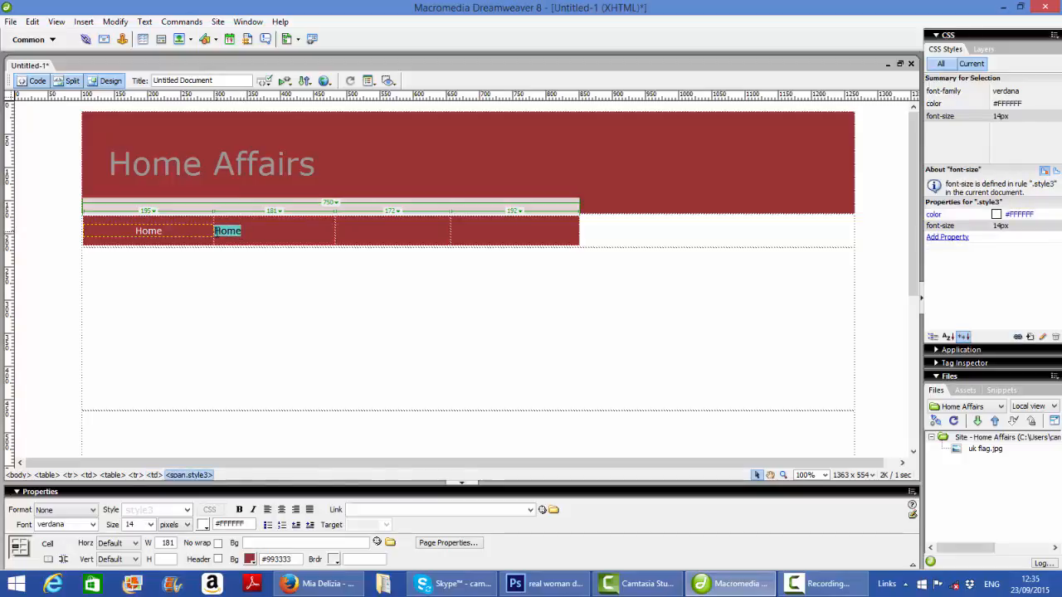
pyautogui.click(282, 511)
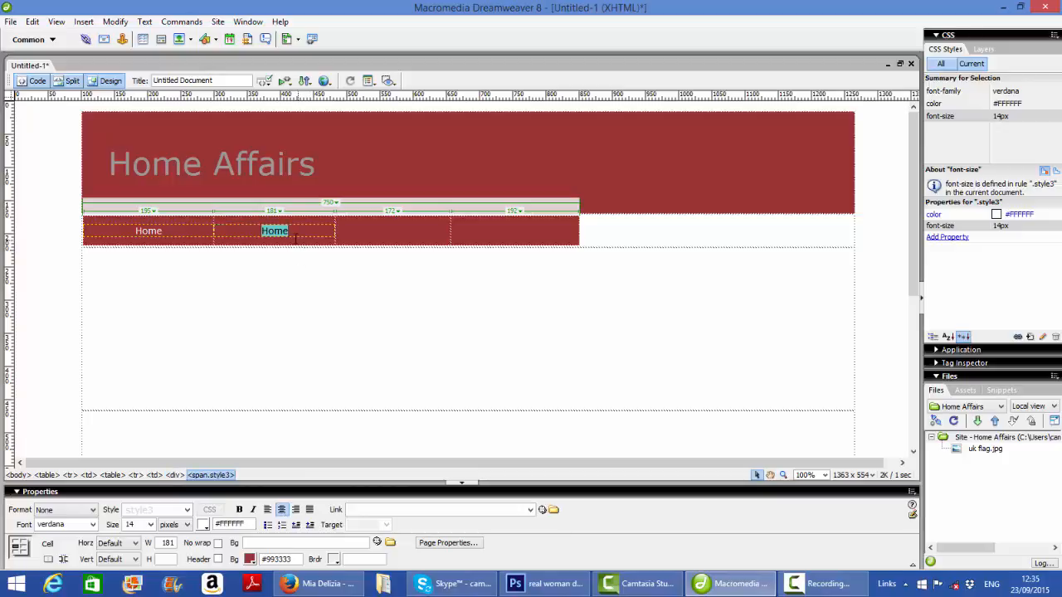
# - Replace the second navigation cell's text with "About Us", keeping the copied white 14-pixel style
pyautogui.press('Delete')
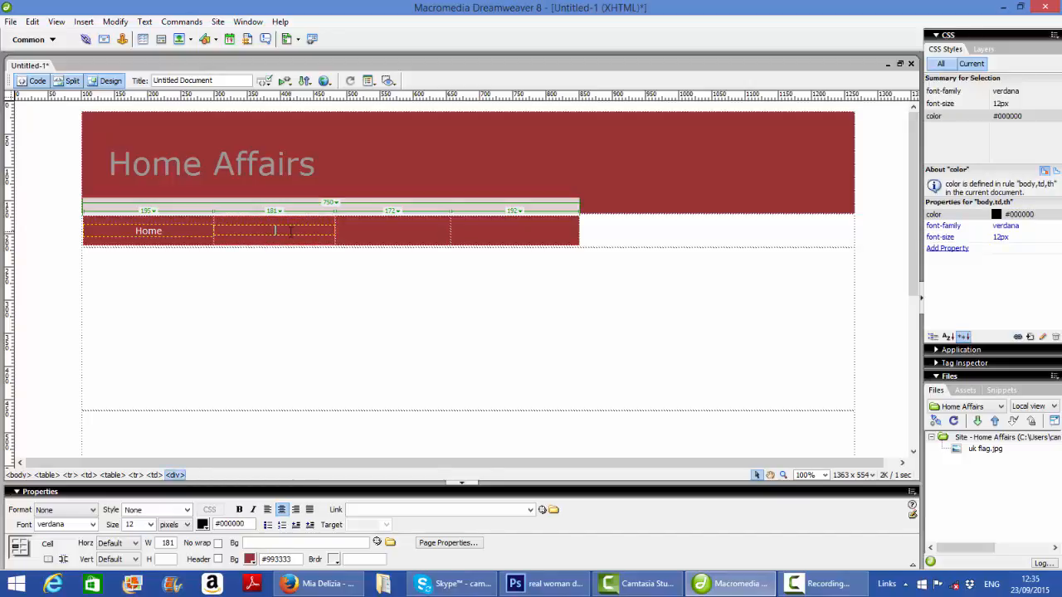
pyautogui.hotkey('ctrl', 'v')
pyautogui.press('BackSpace')
pyautogui.press('BackSpace')
pyautogui.press('BackSpace')
pyautogui.write('About')
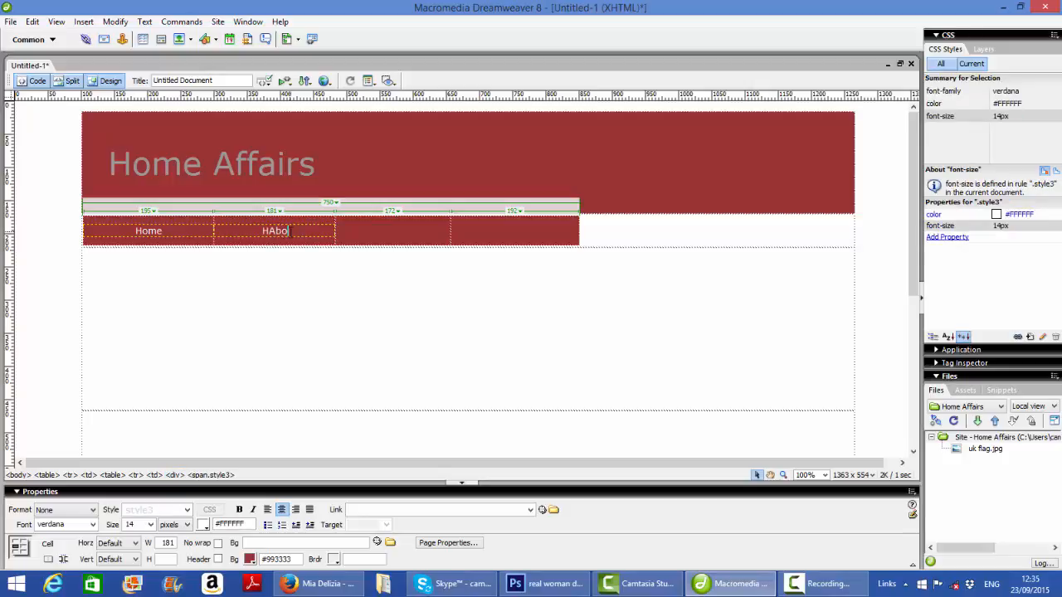
pyautogui.write('Us')
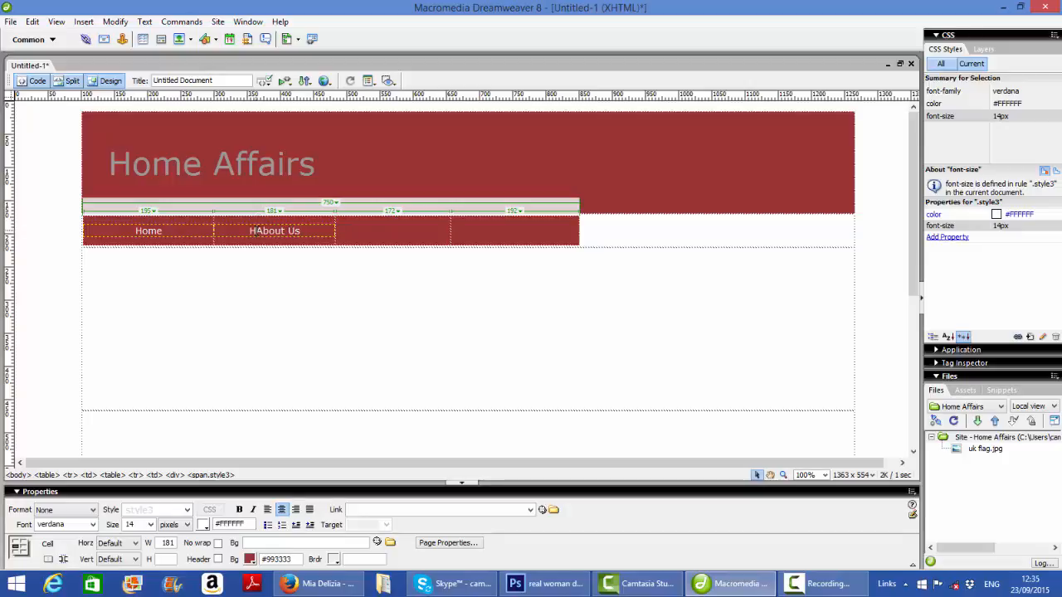
pyautogui.press('Home')
pyautogui.press('Delete')
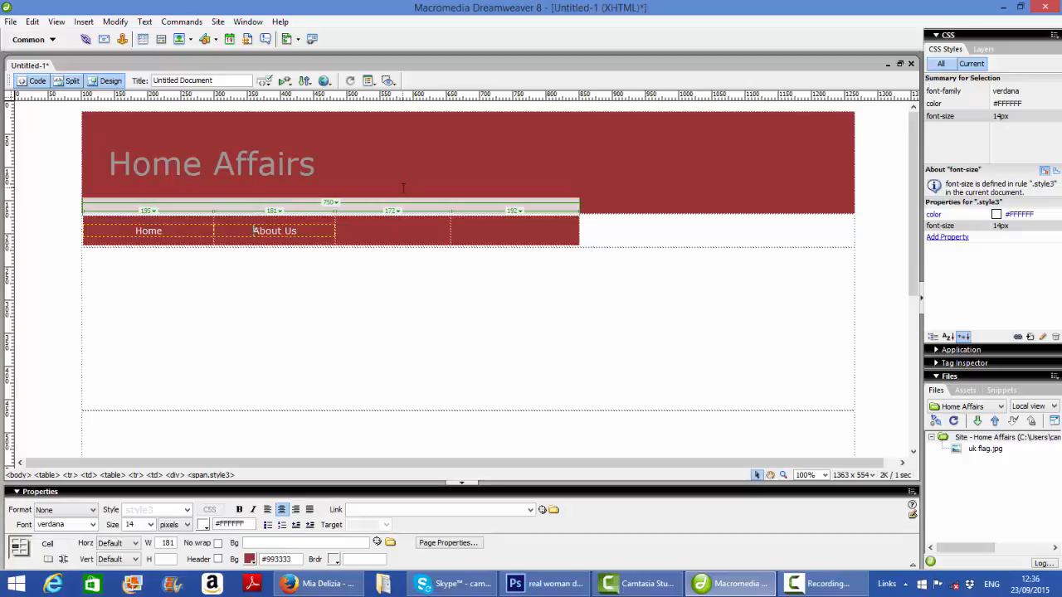
# - Paste the styled "Home" text into the third navigation cell and center it
pyautogui.click(344, 231)
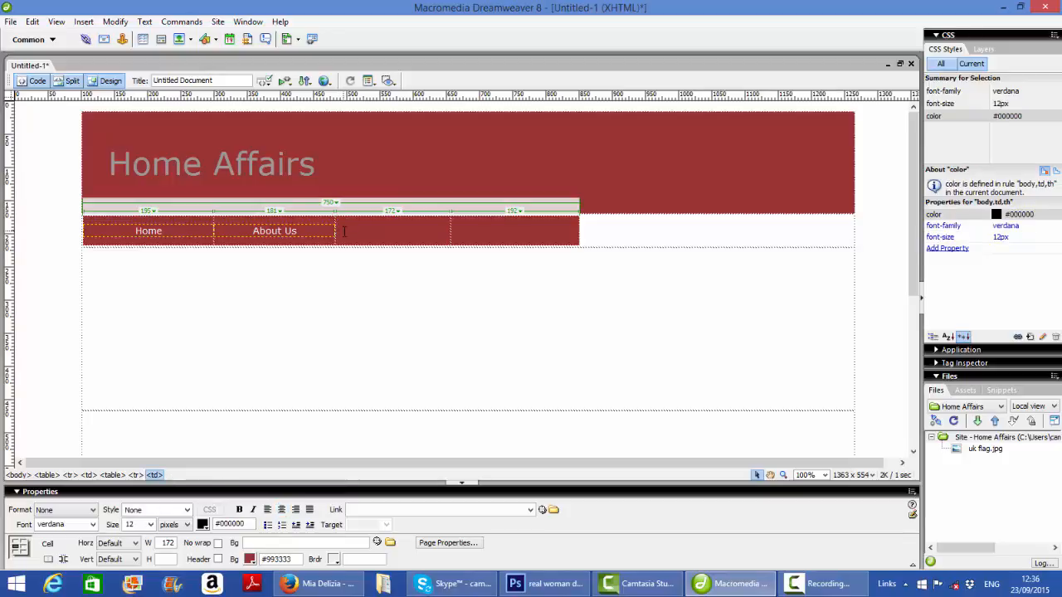
pyautogui.write('Home')
pyautogui.click(360, 231)
pyautogui.doubleClick(360, 230)
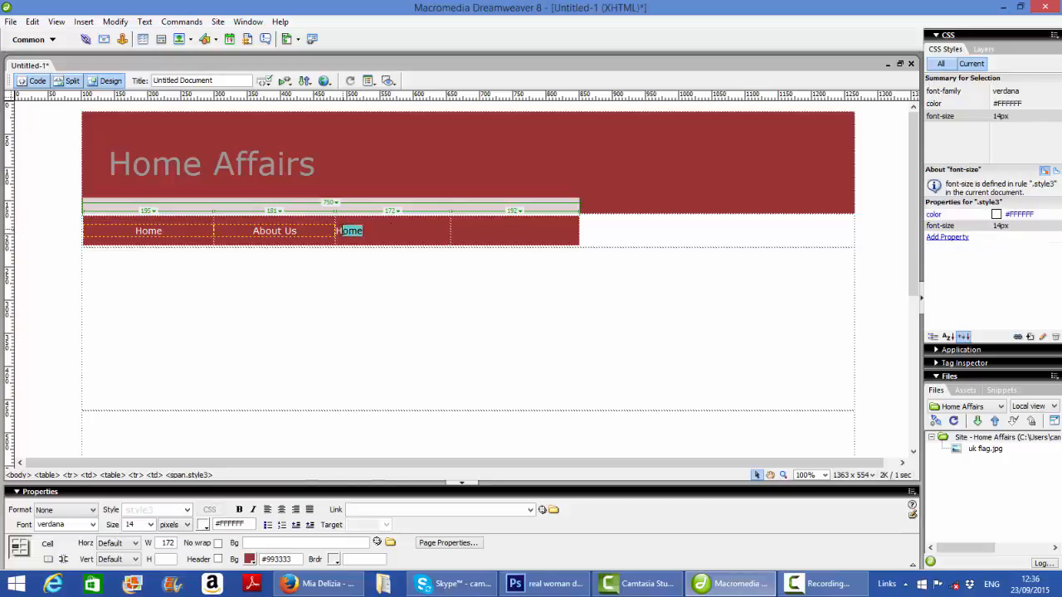
pyautogui.click(366, 230)
pyautogui.doubleClick(353, 231)
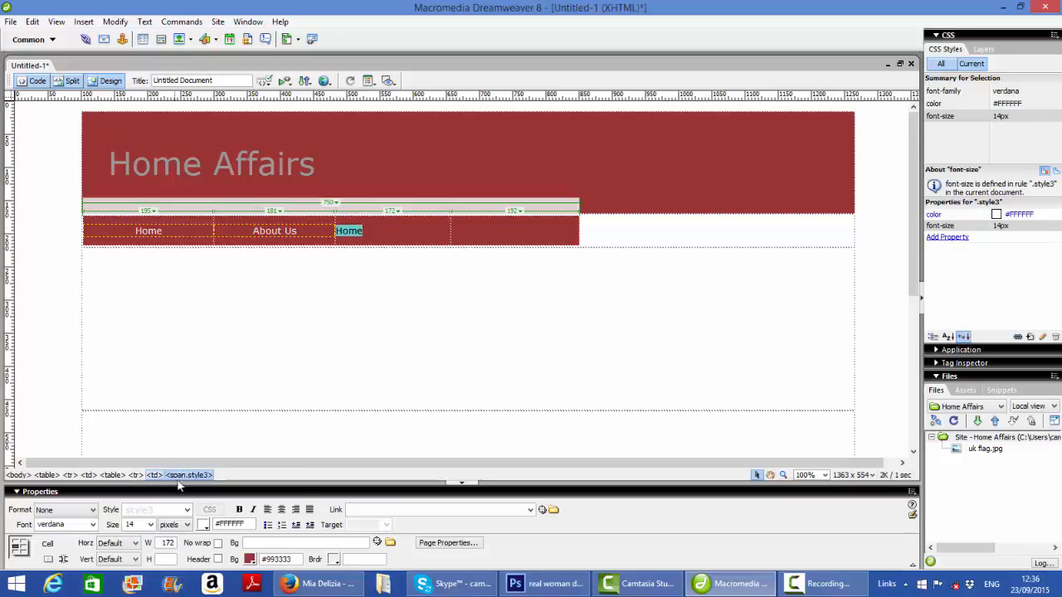
pyautogui.click(283, 511)
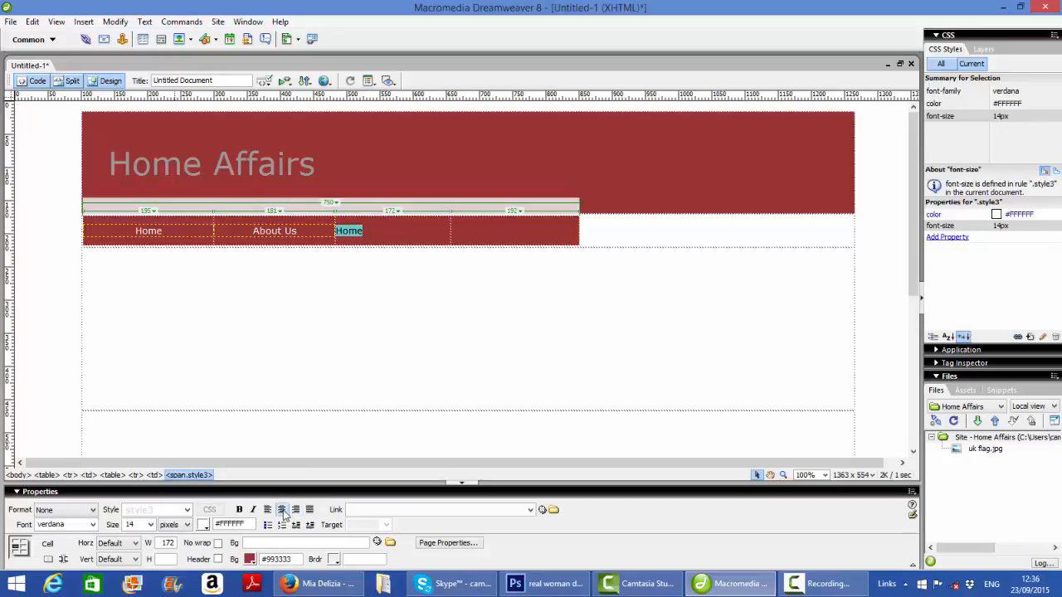
# - Change the third navigation cell's label to "Gallery" while keeping its white text style
pyautogui.click(406, 233)
pyautogui.press('BackSpace')
pyautogui.press('BackSpace')
pyautogui.press('BackSpace')
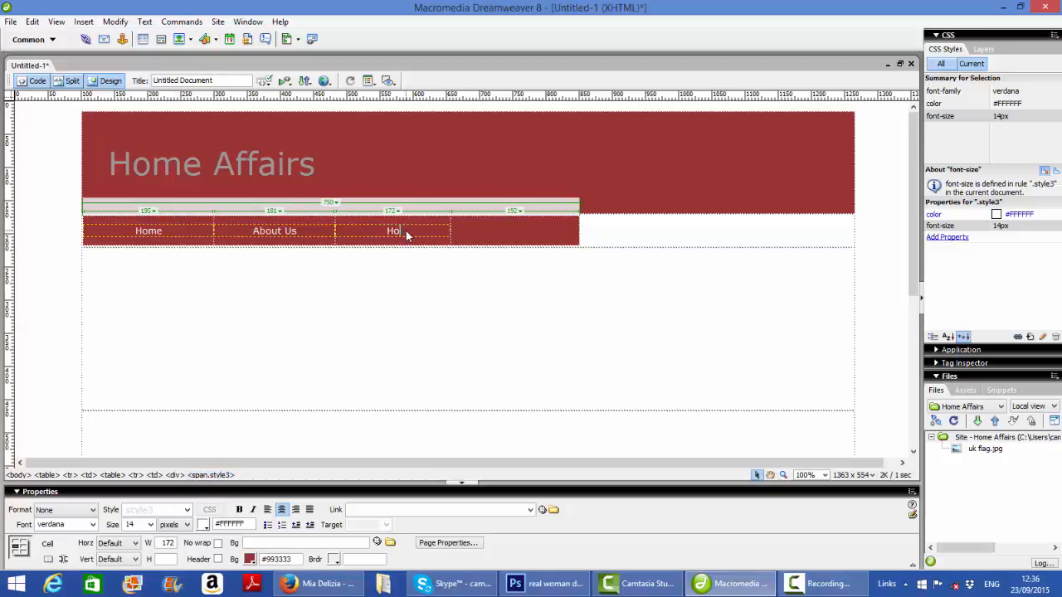
pyautogui.write('Gallery')
pyautogui.press('Left')
pyautogui.press('Left')
pyautogui.press('Left')
pyautogui.press('Home')
pyautogui.press('Delete')
# - Paste the styled "Home" text into the fourth navigation cell and center it
pyautogui.click(498, 230)
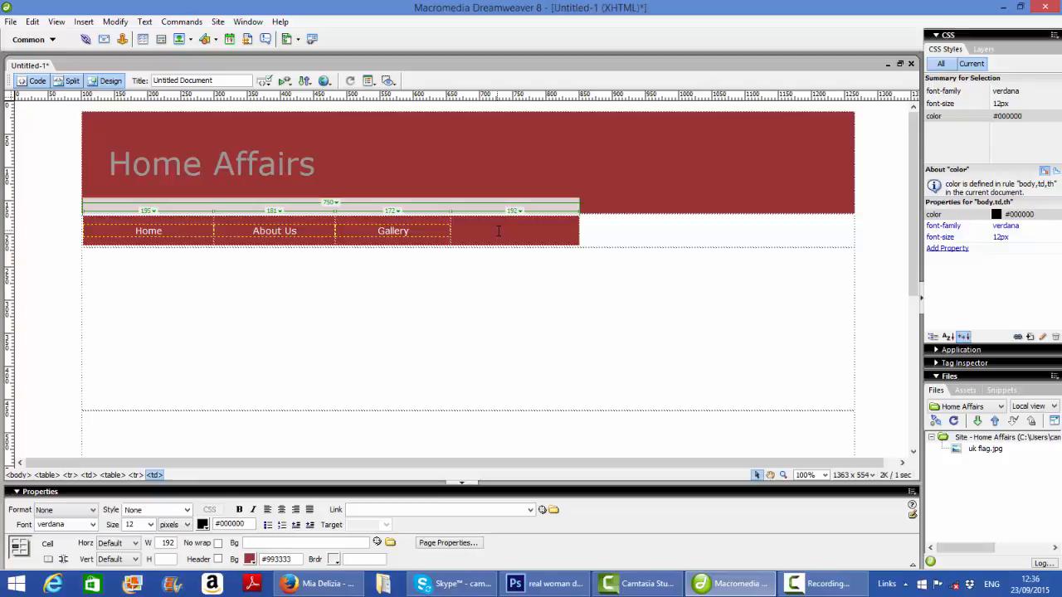
pyautogui.write('Home')
pyautogui.moveTo(485, 231); pyautogui.dragTo(453, 231)
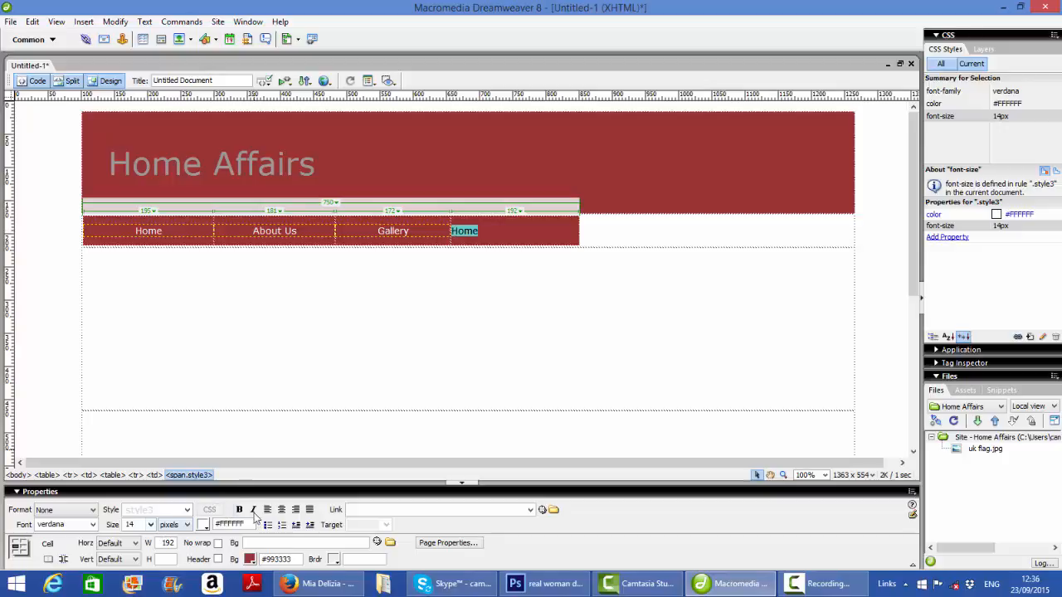
pyautogui.click(281, 509)
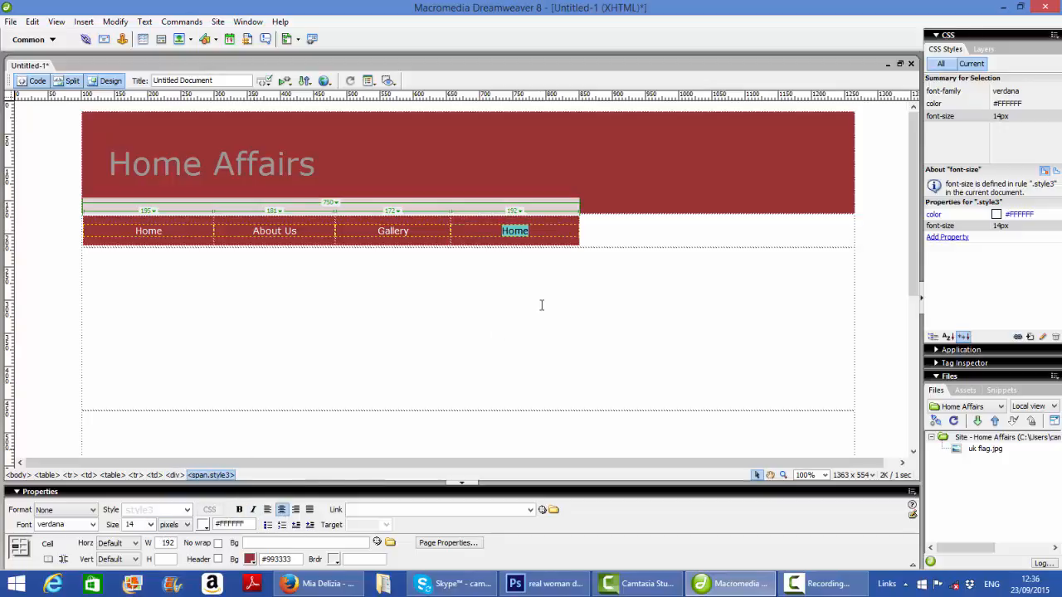
# - Change the fourth navigation cell's label to "Contact Us" while keeping its white text style
pyautogui.click(533, 231)
pyautogui.press('BackSpace')
pyautogui.press('BackSpace')
pyautogui.press('BackSpace')
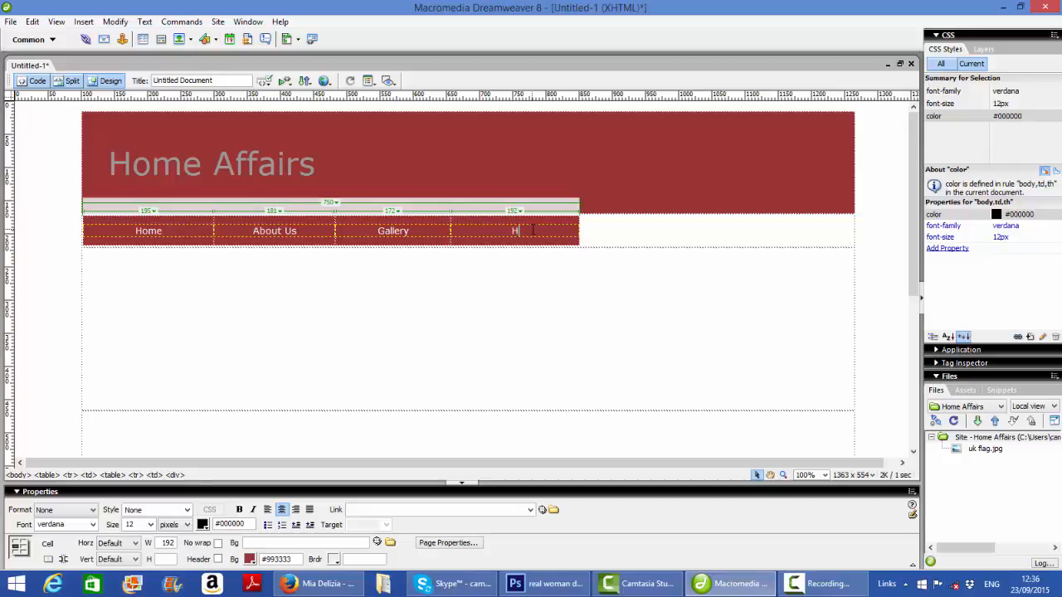
pyautogui.write('Cont')
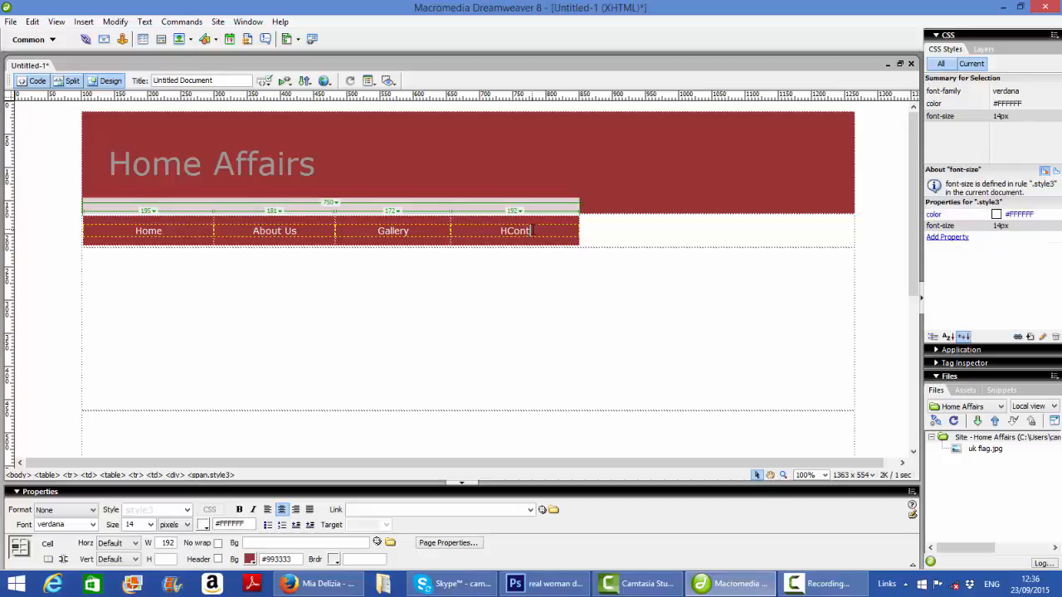
pyautogui.write('act Us')
pyautogui.click(492, 231)
pyautogui.press('BackSpace')
# - Change the color of the "Home Affairs" heading in the header to white #FFFFFF
pyautogui.click(316, 168)
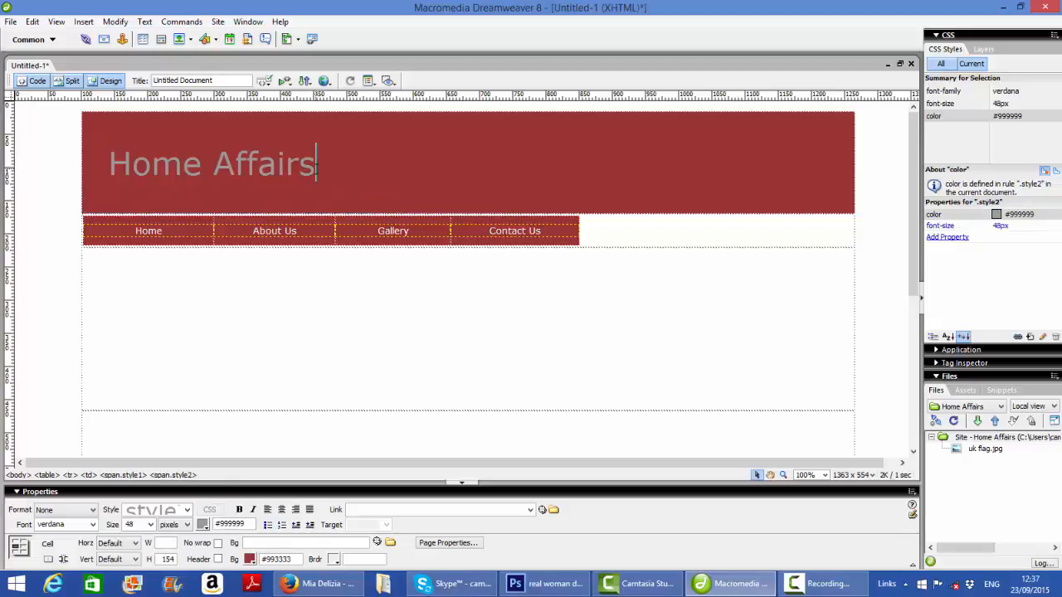
pyautogui.moveTo(316, 168); pyautogui.dragTo(111, 163)
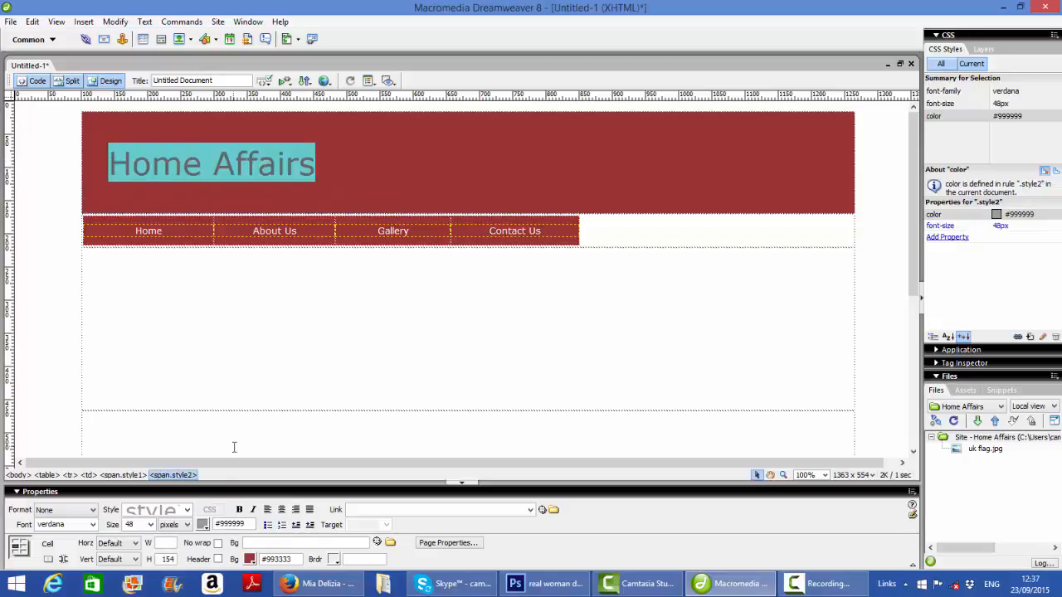
pyautogui.click(202, 524)
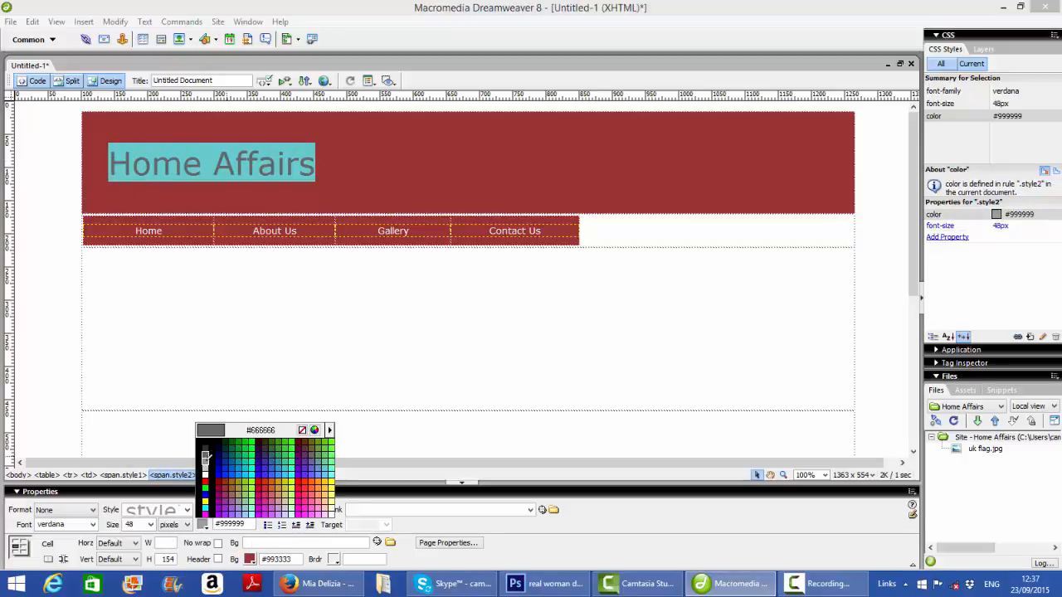
pyautogui.click(206, 472)
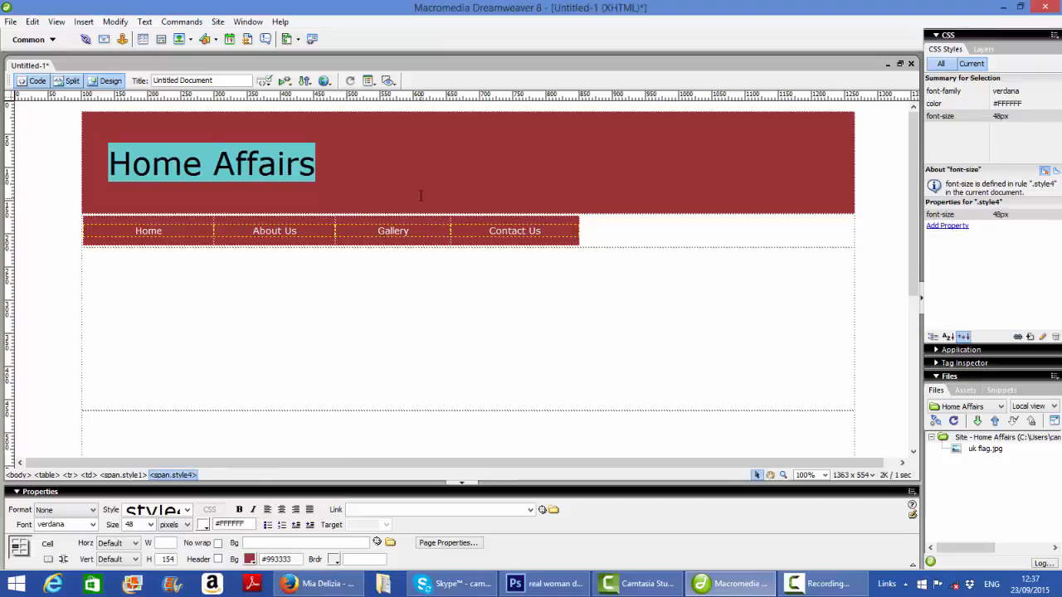
pyautogui.click(394, 173)
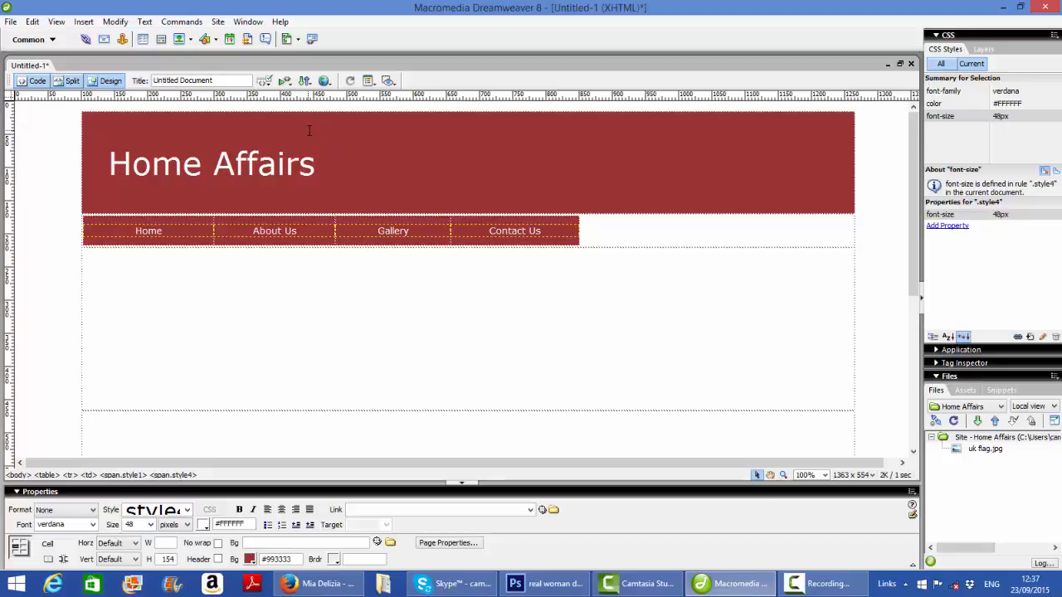
# - Set the page title to "Home Affairs - design you love", checking the Mia Delizia site's title in Firefox as a reference
pyautogui.click(218, 80)
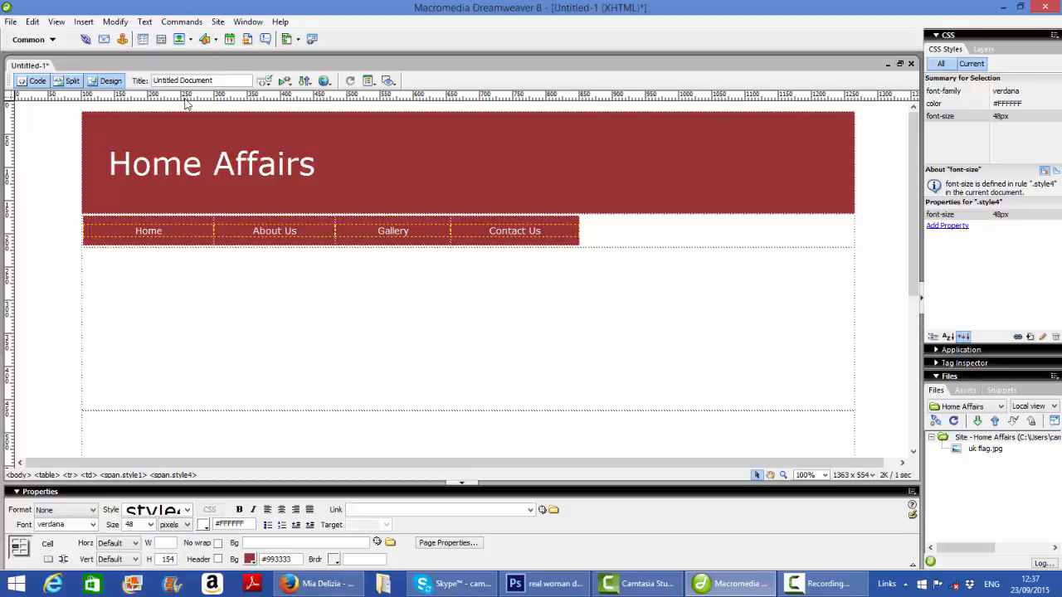
pyautogui.click(316, 584)
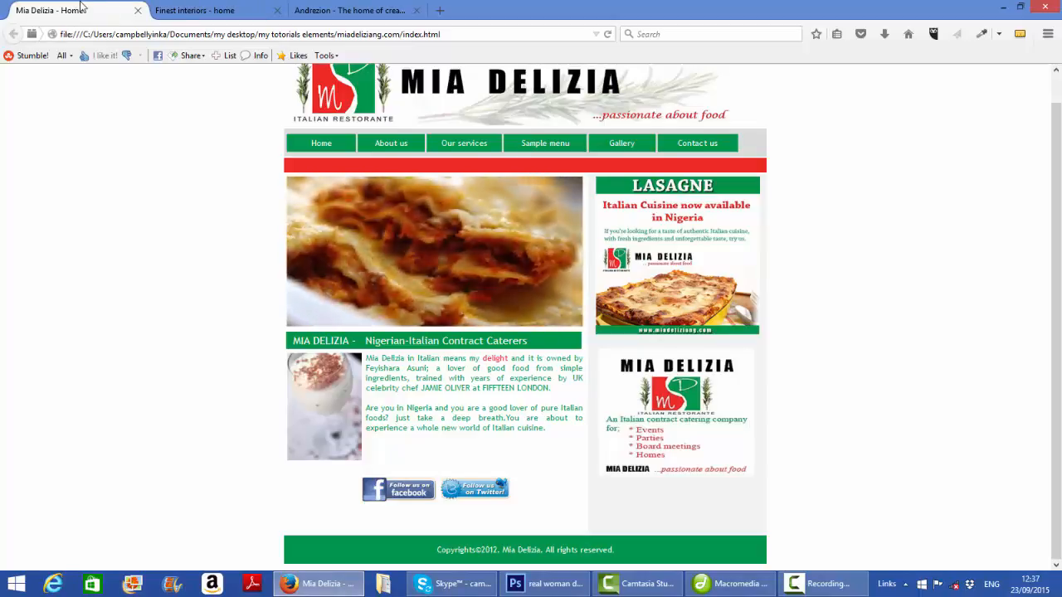
pyautogui.click(730, 583)
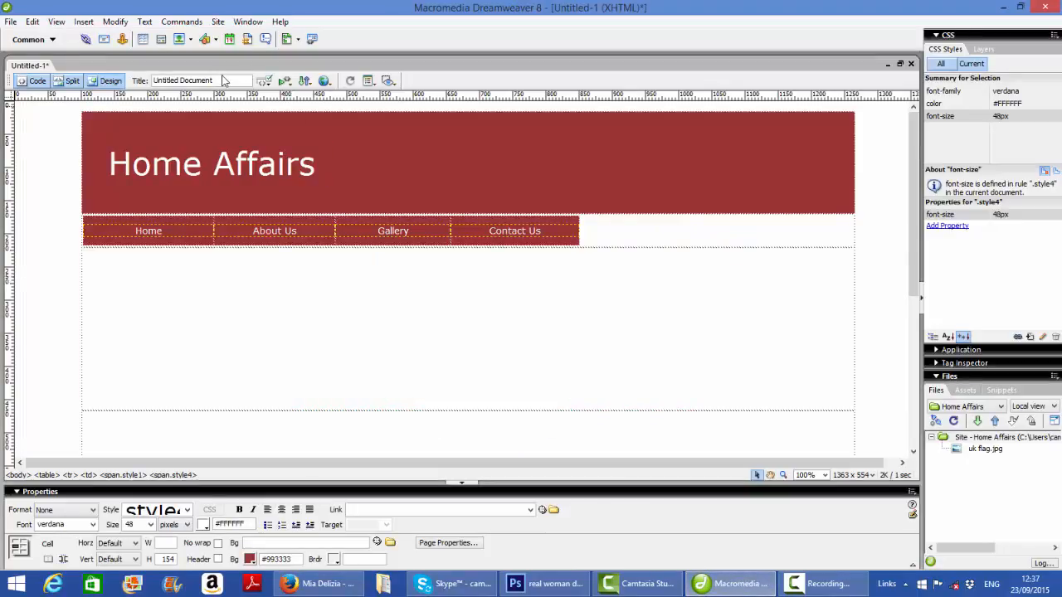
pyautogui.moveTo(220, 81); pyautogui.dragTo(141, 80)
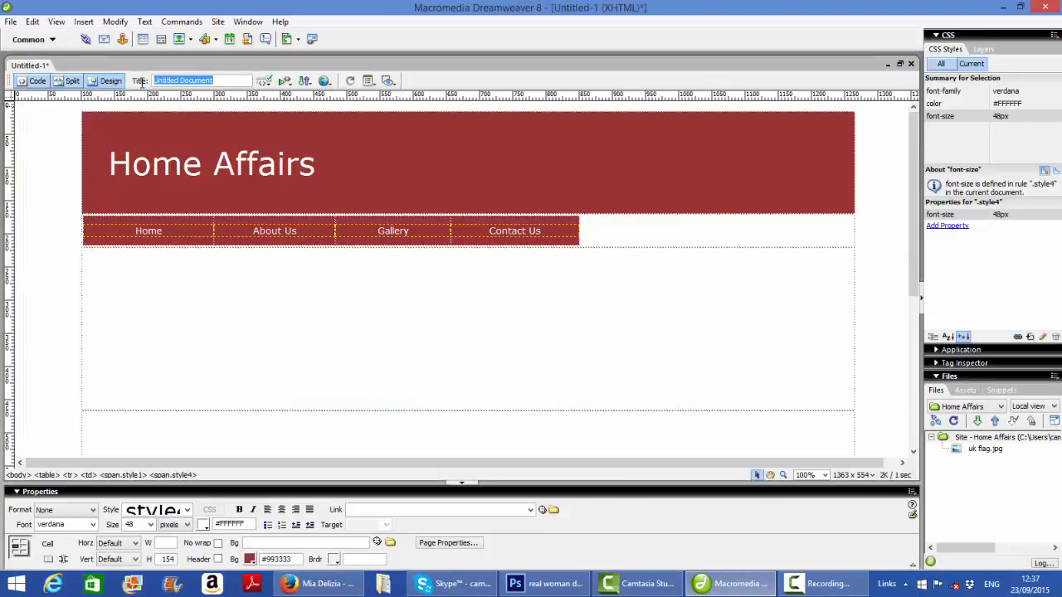
pyautogui.write('h')
pyautogui.press('BackSpace')
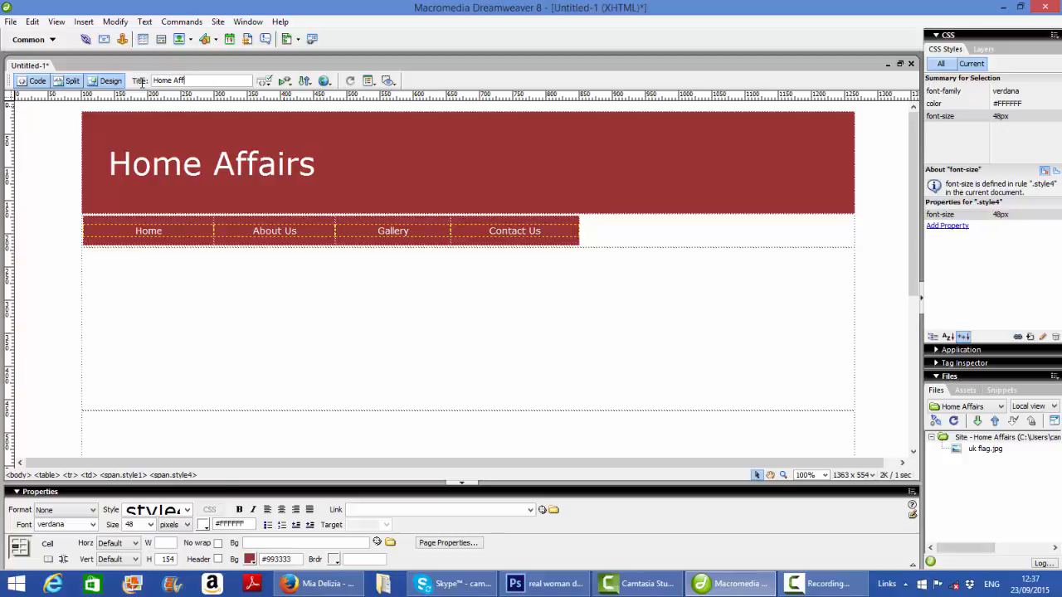
pyautogui.write('Home Affairs - desi')
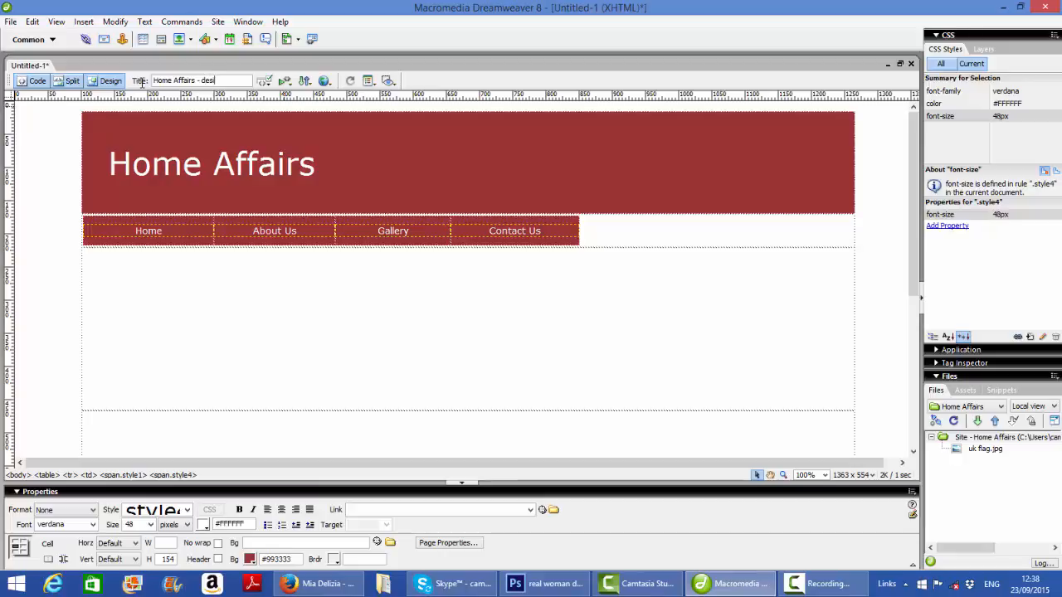
pyautogui.write('you love')
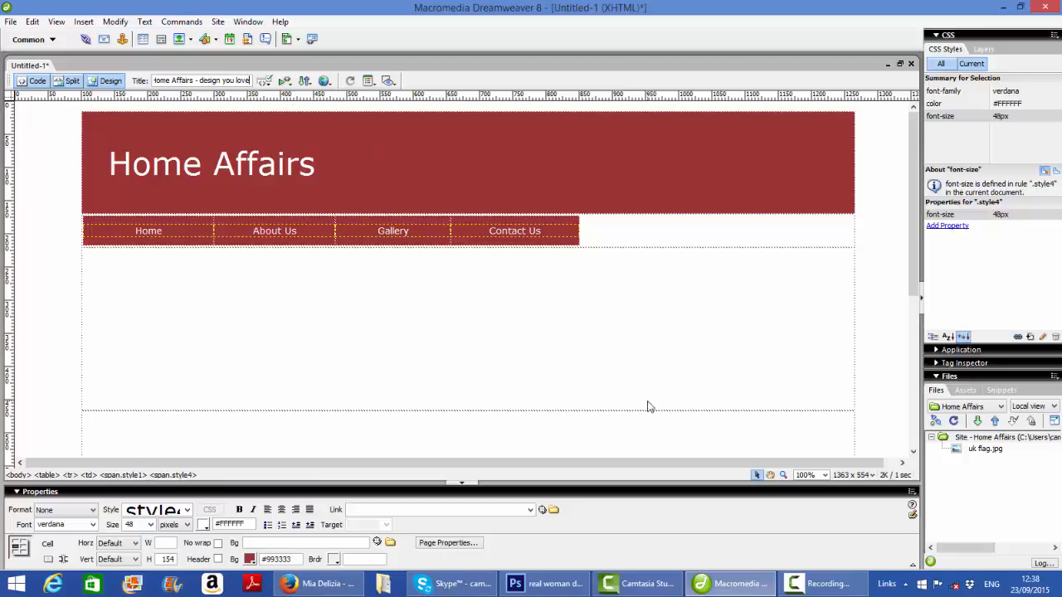
# - Preview the page in Firefox, saving it as "home" in the Home Affairs folder
pyautogui.click(323, 83)
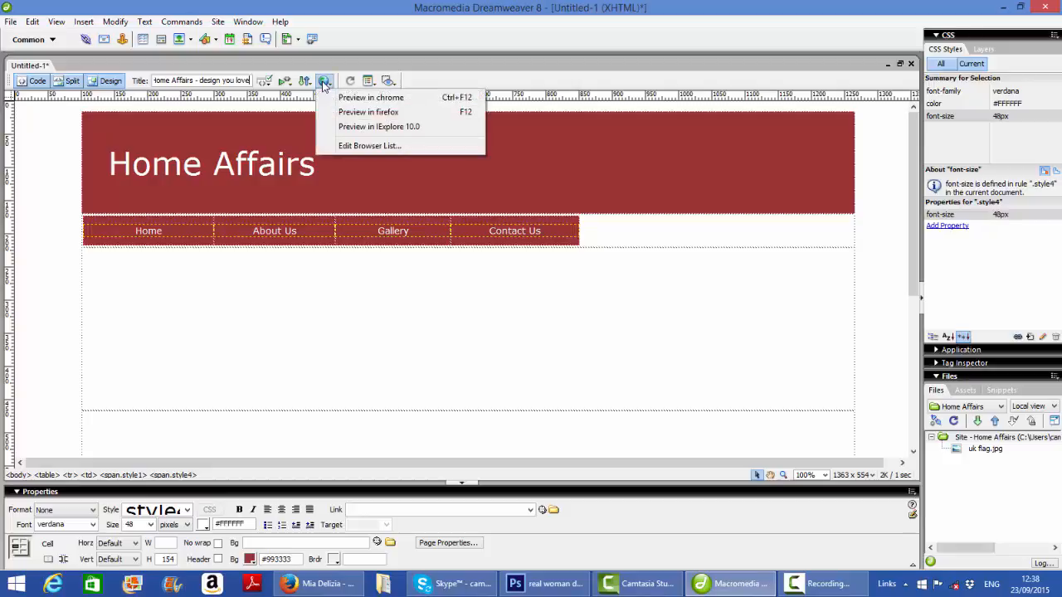
pyautogui.click(358, 115)
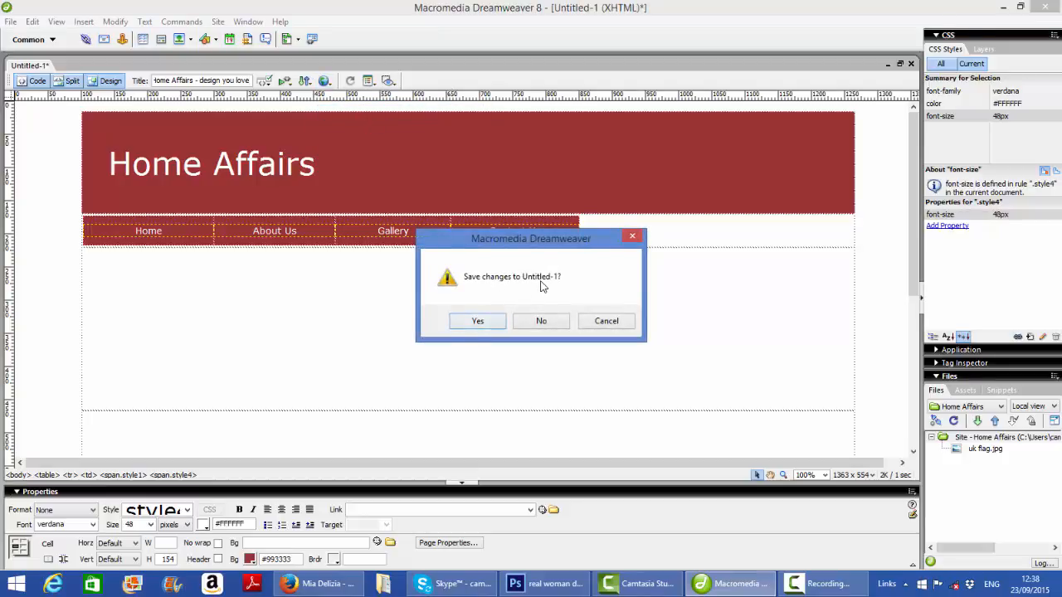
pyautogui.click(476, 322)
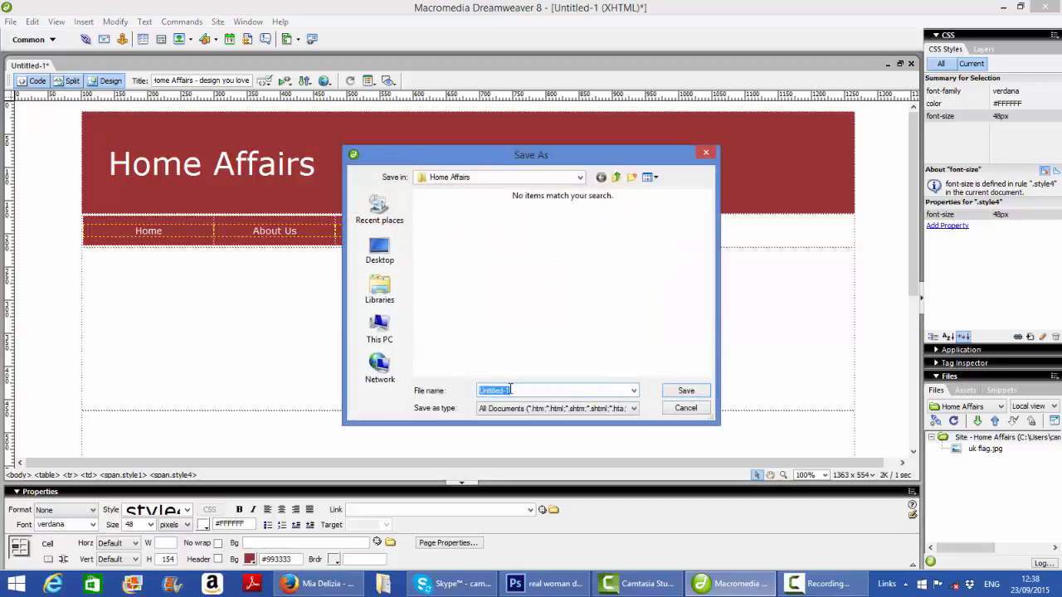
pyautogui.write('home')
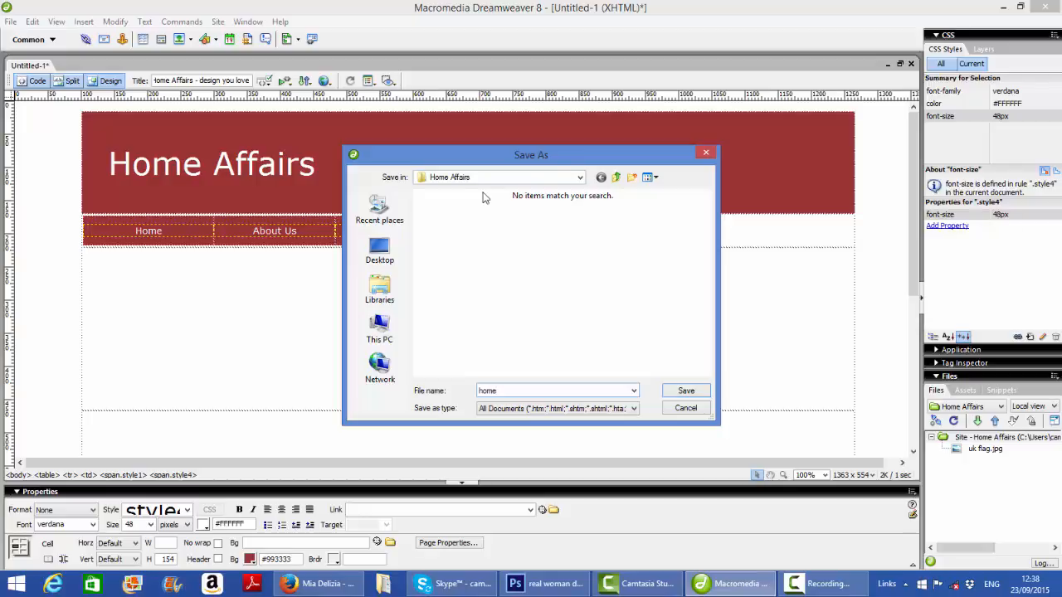
pyautogui.click(686, 392)
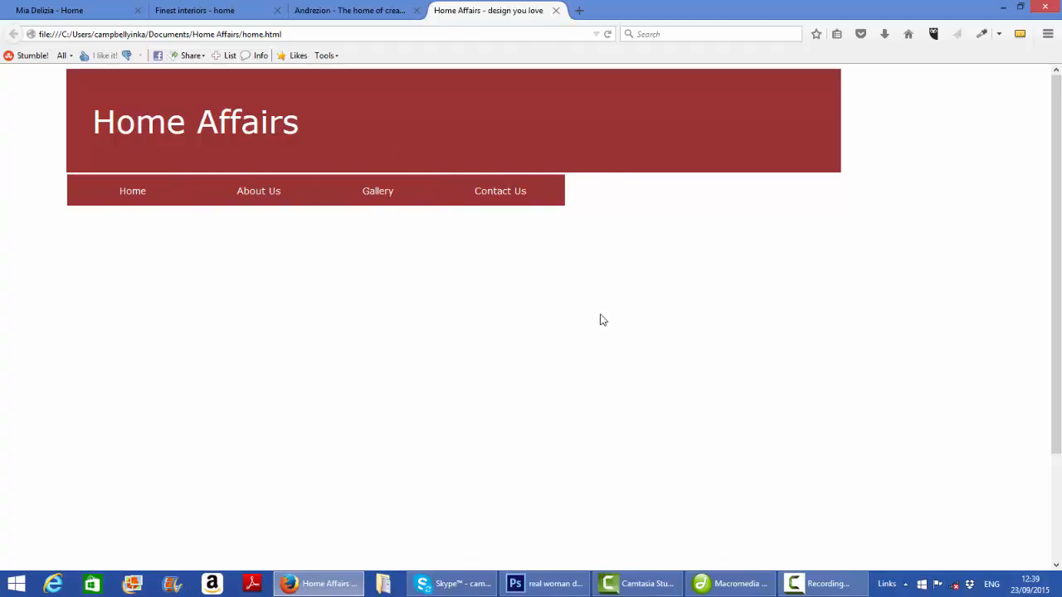
# - Return to Dreamweaver and set the navigation table's cell spacing to 3
pyautogui.click(727, 583)
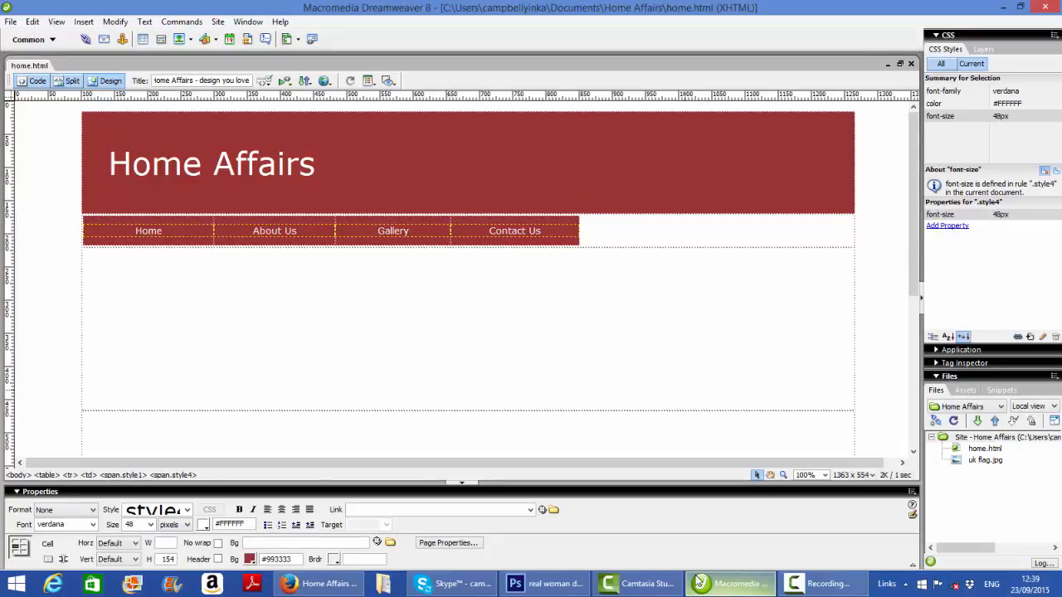
pyautogui.click(580, 231)
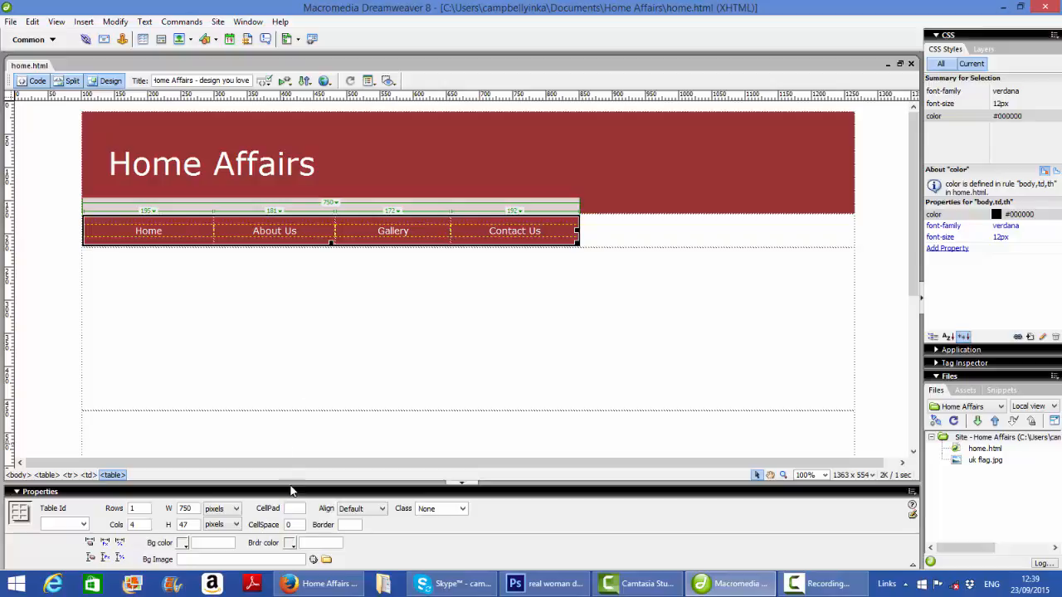
pyautogui.doubleClick(291, 525)
pyautogui.write('3')
pyautogui.press('Return')
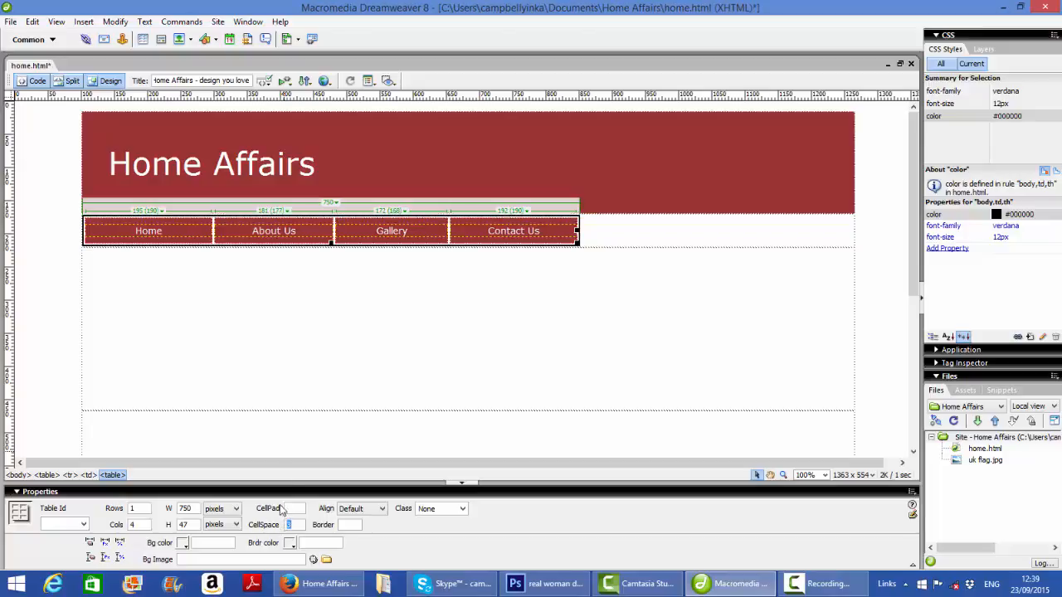
# - Save the changes to the home page and preview the spaced navigation bar in Firefox
pyautogui.click(324, 83)
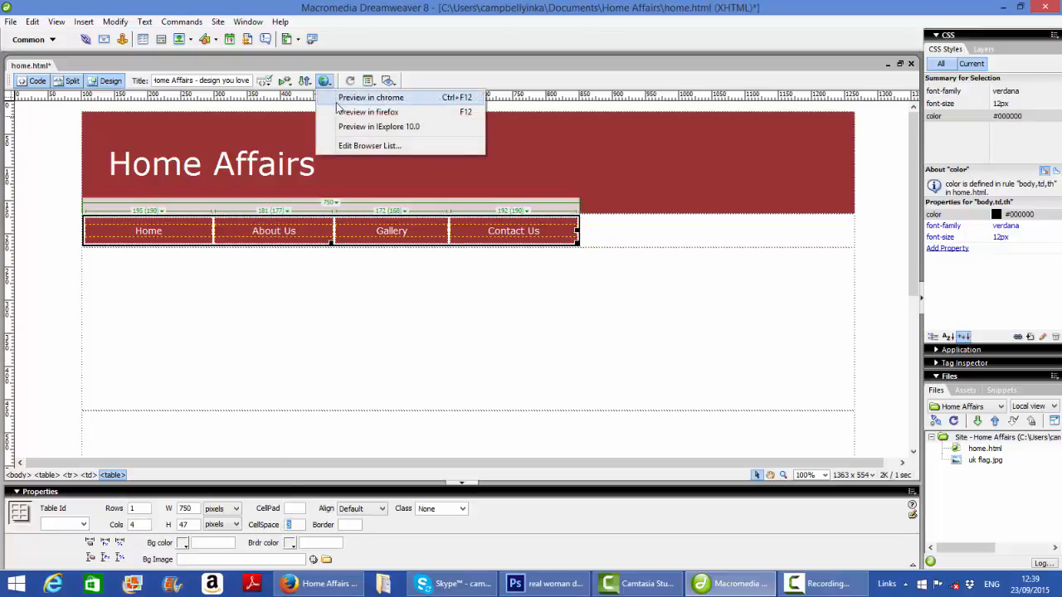
pyautogui.click(368, 112)
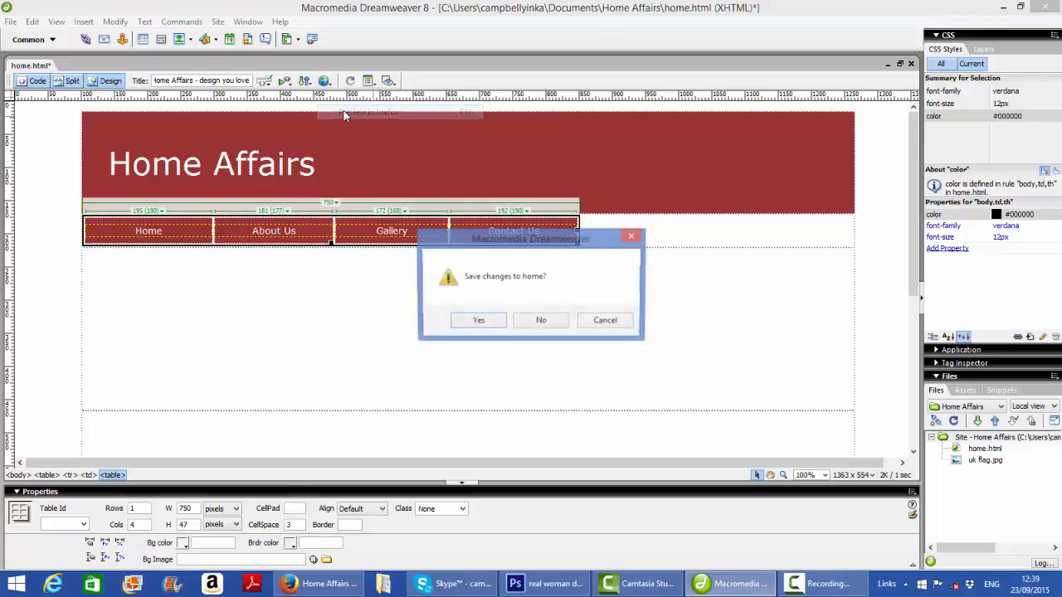
pyautogui.click(478, 322)
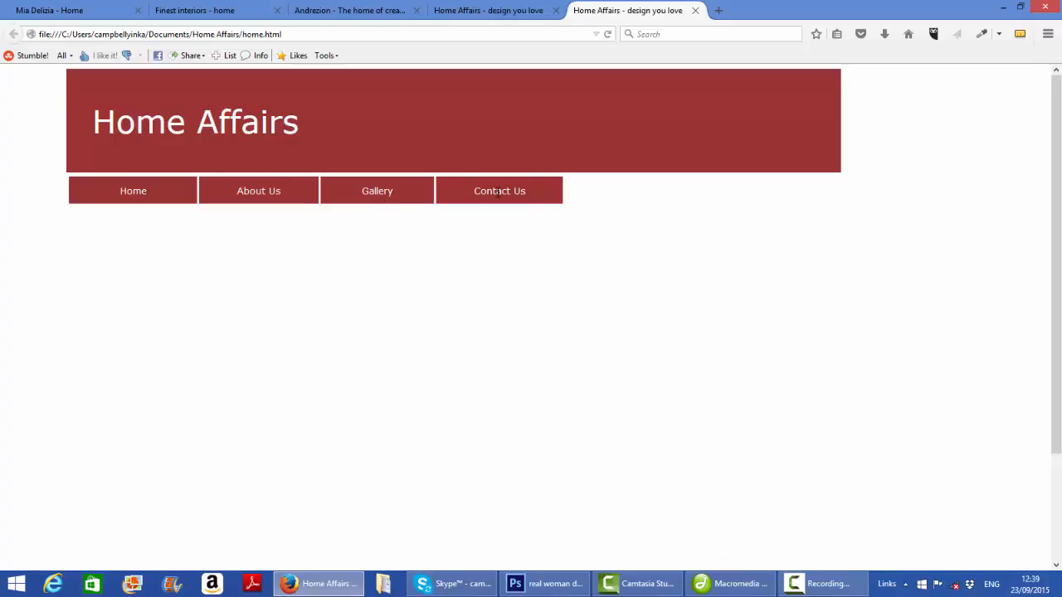
pyautogui.click(829, 587)
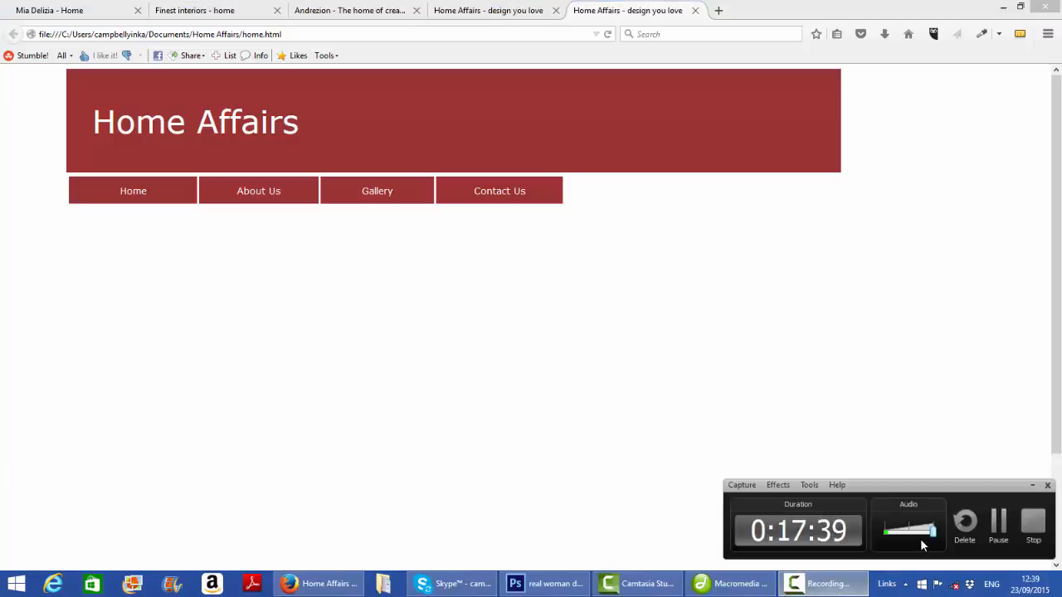